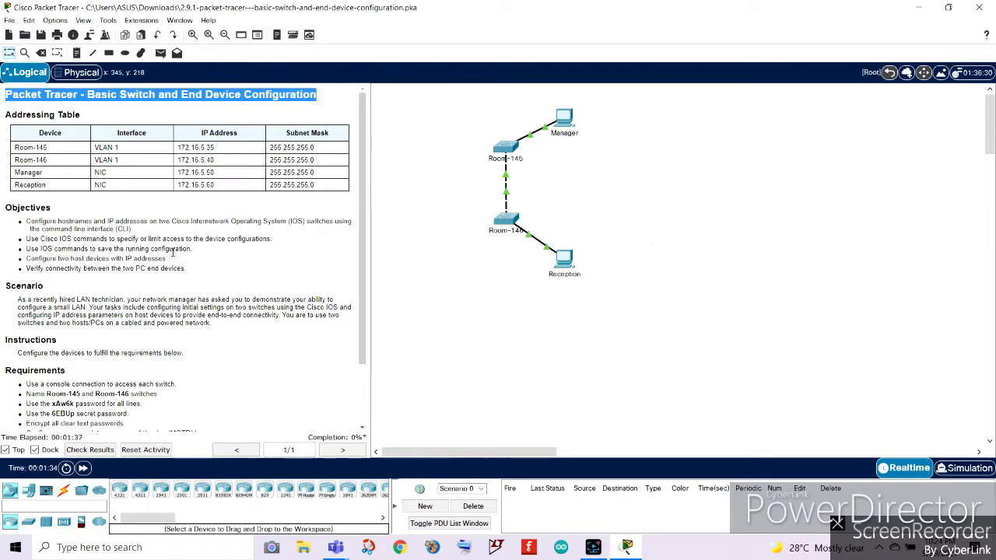
Read through the activity's title, objectives and scenario in the instructions pane.
left_click_drag(192, 248, 4, 243)
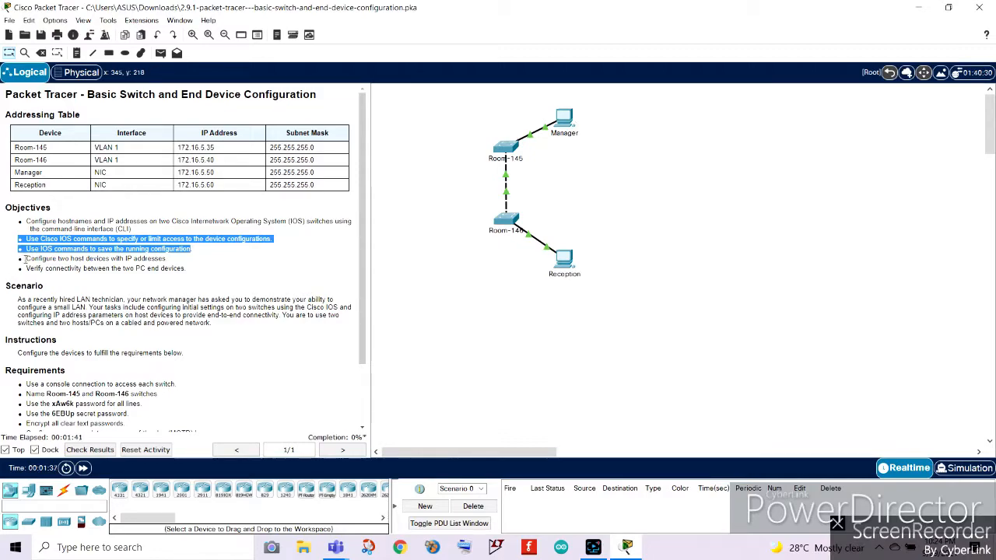
left_click(25, 259)
left_click_drag(18, 259, 195, 262)
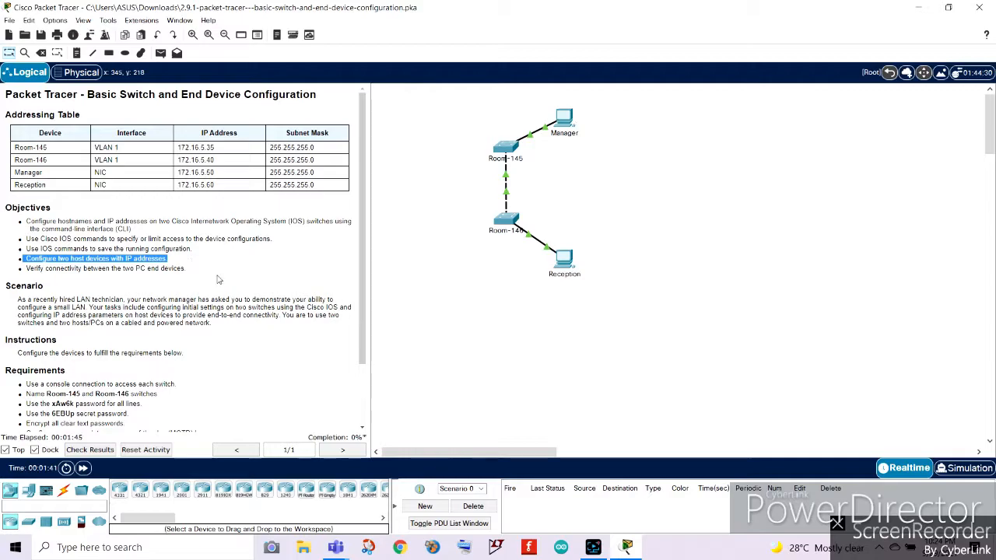
left_click(220, 280)
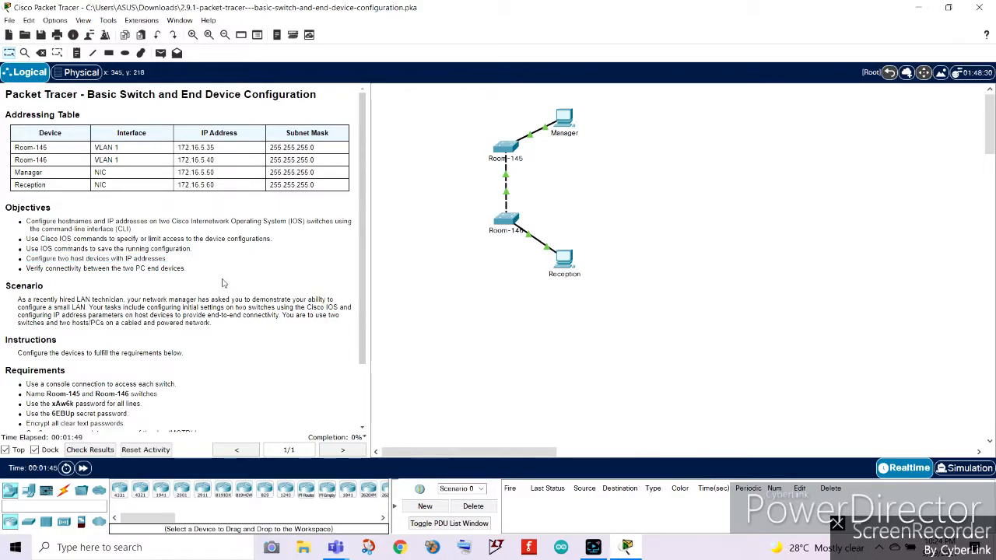
scroll(223, 283, "down", 3)
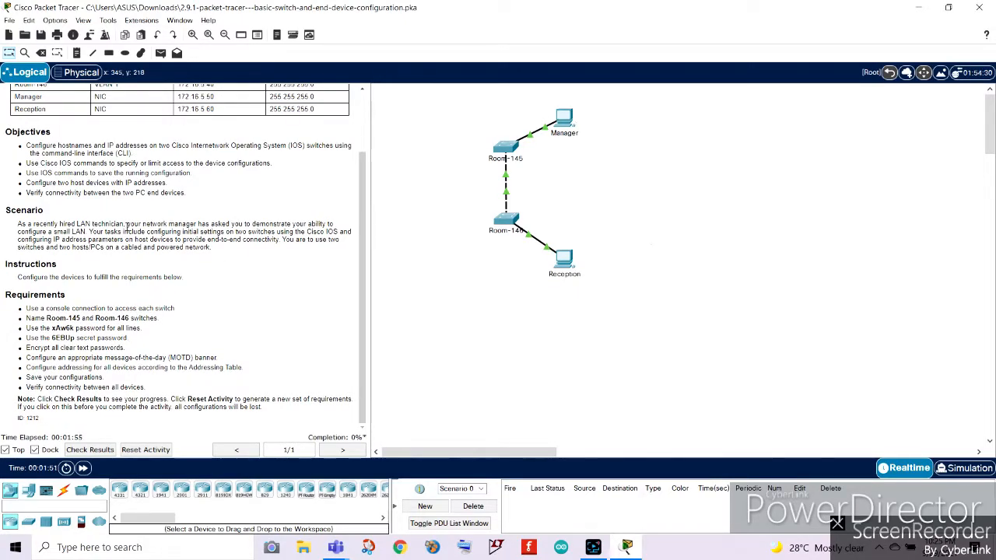
left_click_drag(126, 224, 228, 232)
left_click(310, 238)
left_click_drag(181, 232, 278, 237)
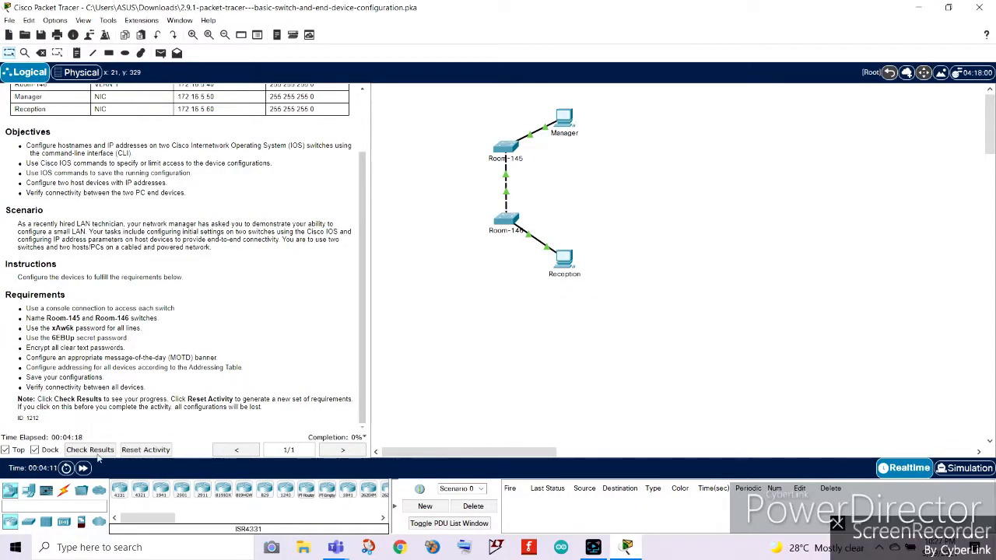
Connect a console cable from the Reception PC to the Room-146 switch's console port.
left_click(63, 490)
left_click(140, 491)
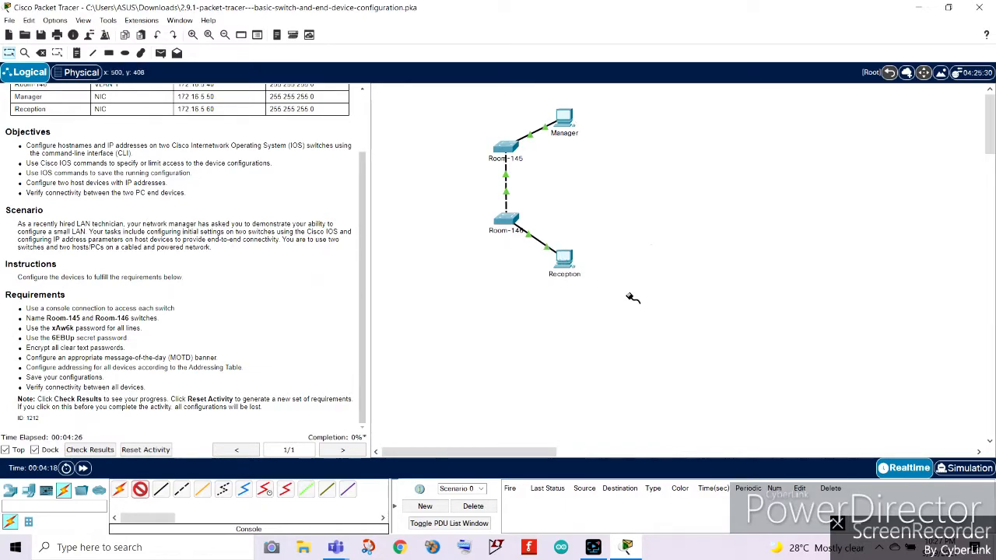
scroll(154, 222, "up", 2)
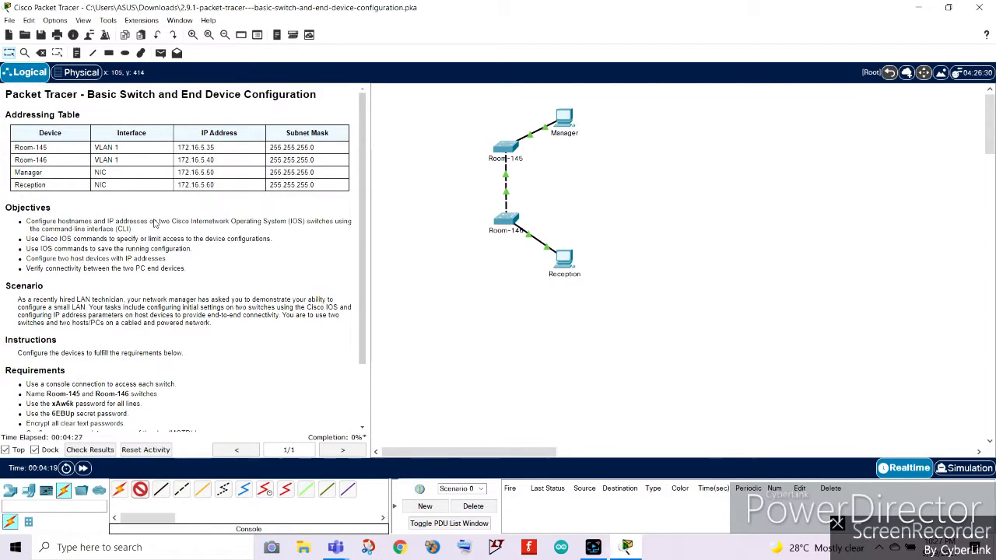
left_click(565, 259)
left_click(597, 262)
left_click(507, 220)
left_click(548, 226)
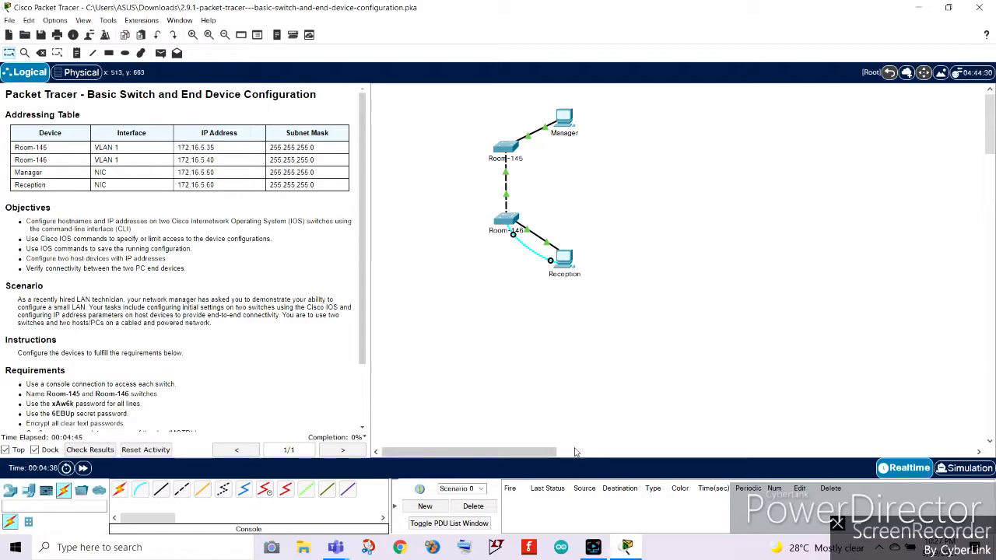
Open the Terminal on the Reception PC and accept the default port configuration.
scroll(143, 286, "down", 3)
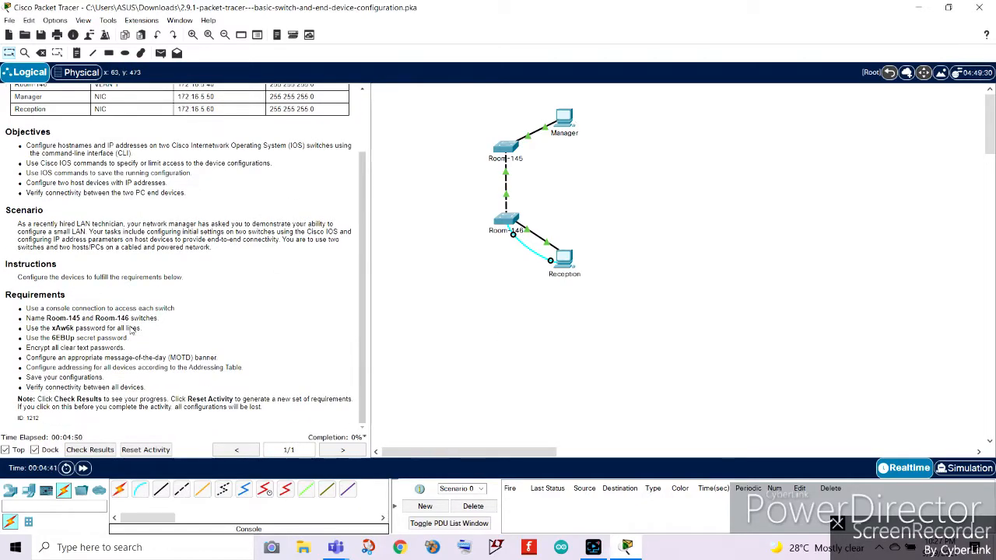
left_click(563, 259)
left_click_drag(480, 96, 741, 90)
left_click(667, 111)
left_click(745, 160)
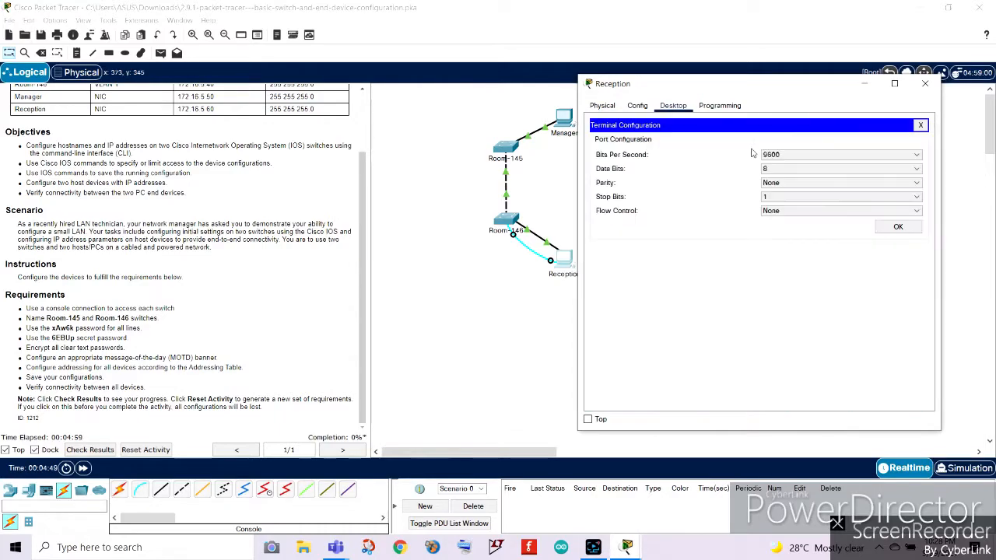
left_click(898, 227)
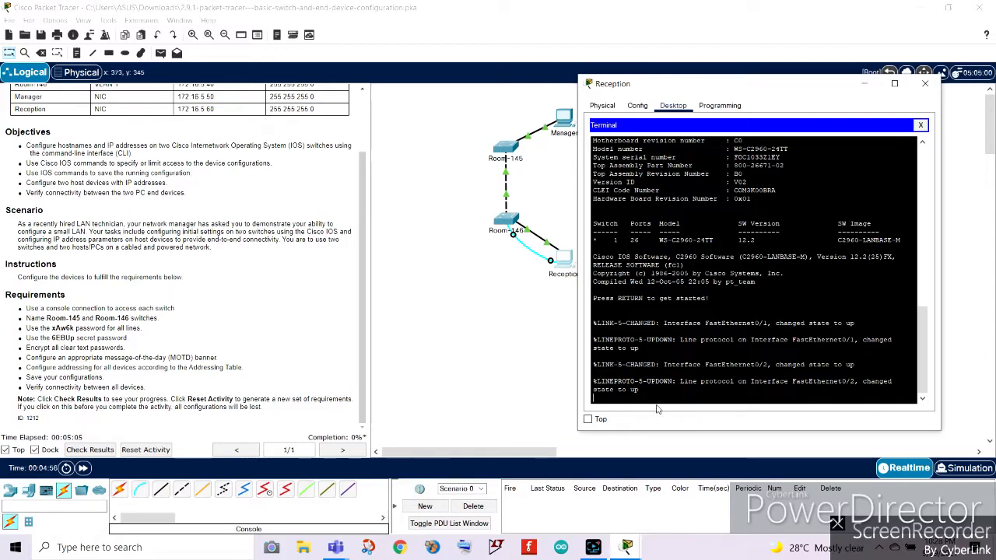
Start the switch console session and enter privileged EXEC mode with enable.
key("Return")
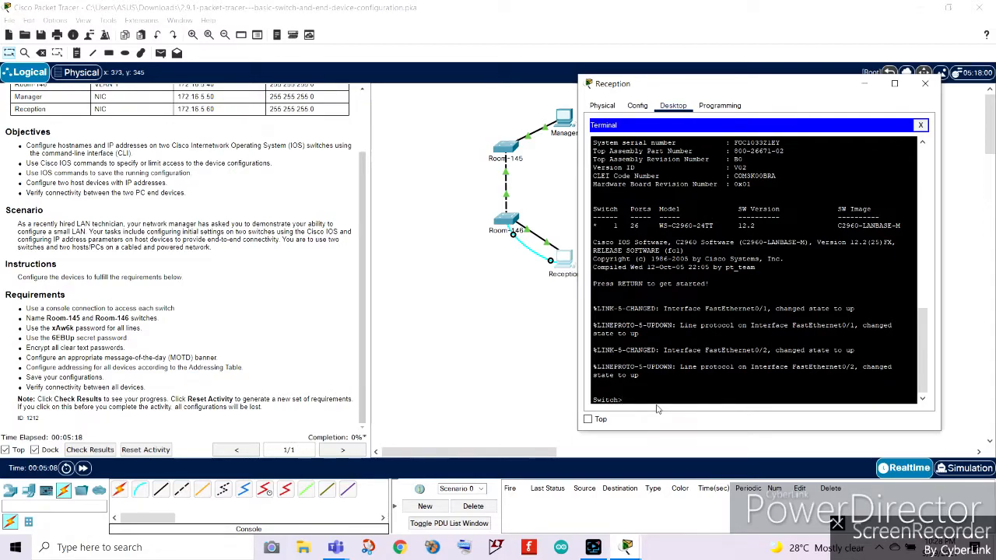
type("enable")
key("Return")
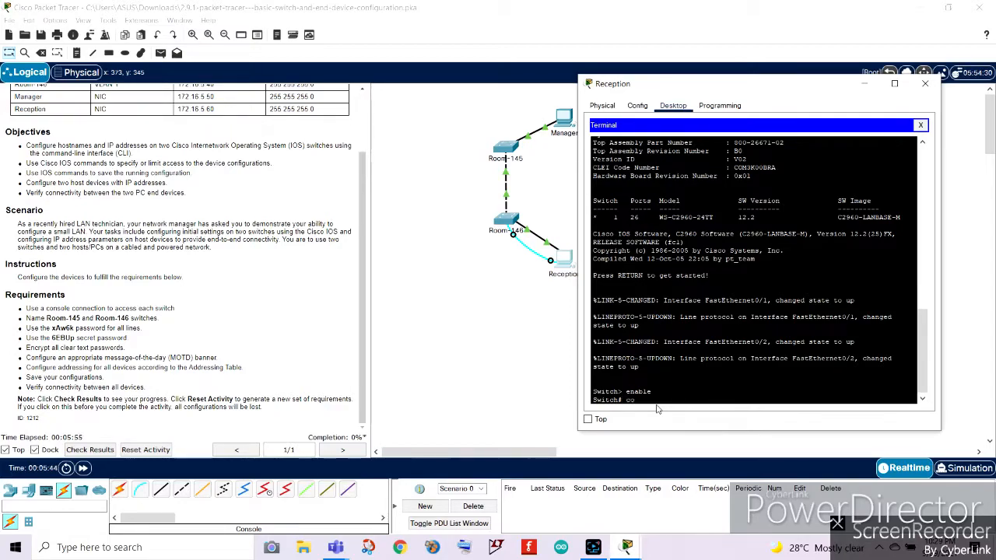
Enter global configuration mode with config t.
type("config terminal")
key("BackSpace")
key("BackSpace")
key("BackSpace")
key("BackSpace")
key("BackSpace")
key("BackSpace")
key("BackSpace")
key("Return")
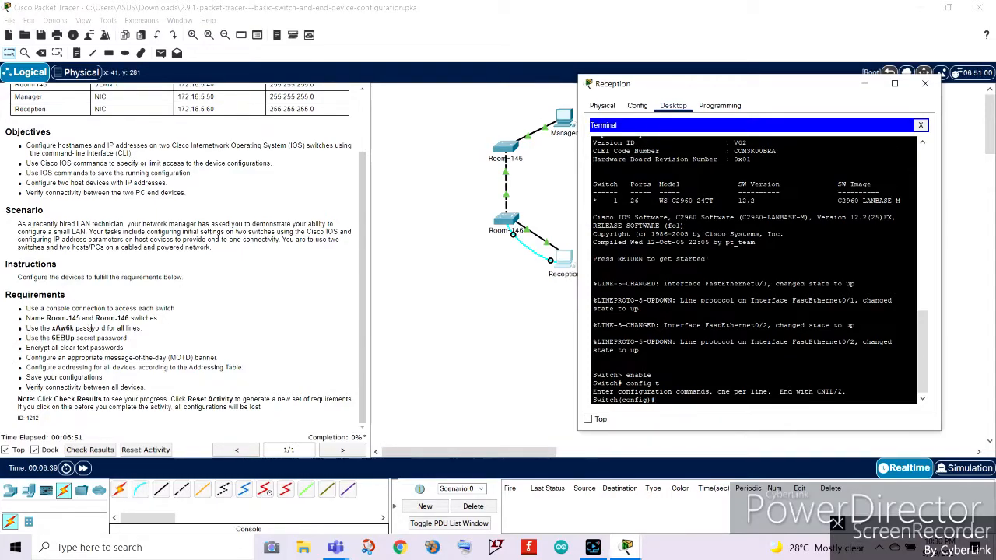
Set the switch hostname to Room-146.
left_click(91, 328)
left_click_drag(26, 319, 158, 320)
left_click(626, 547)
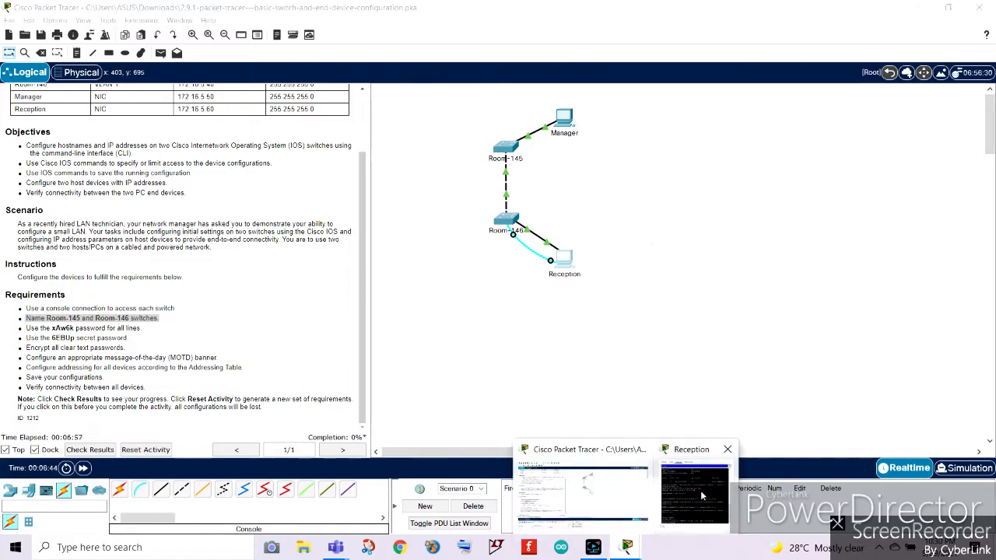
left_click(700, 490)
type("host name")
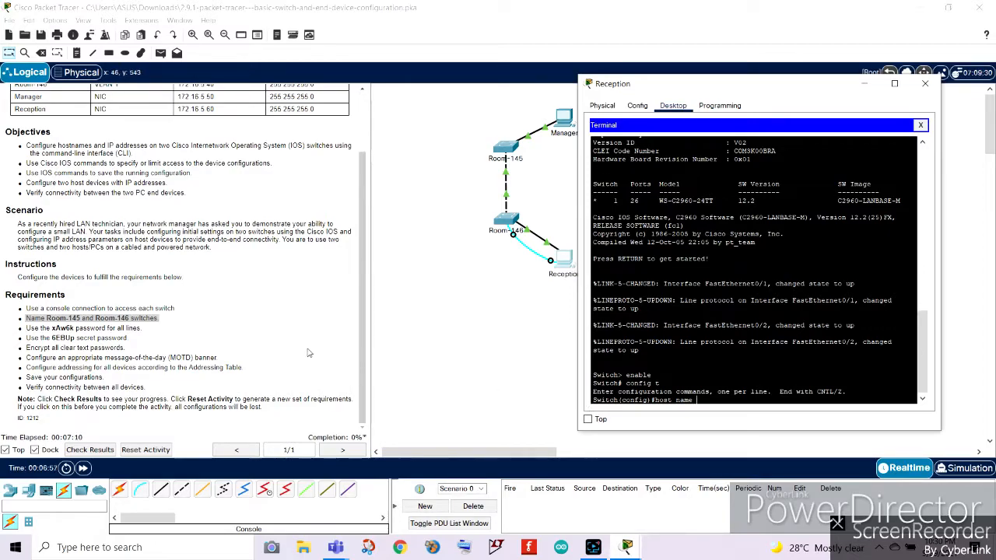
key("BackSpace")
key("BackSpace")
key("BackSpace")
key("BackSpace")
key("BackSpace")
type("name")
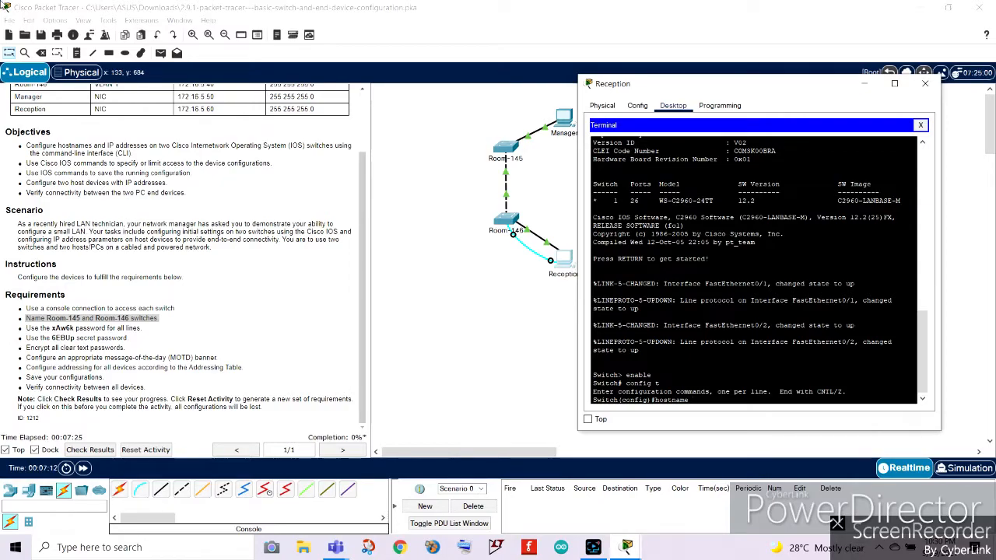
scroll(117, 263, "up", 1)
scroll(67, 194, "down", 1)
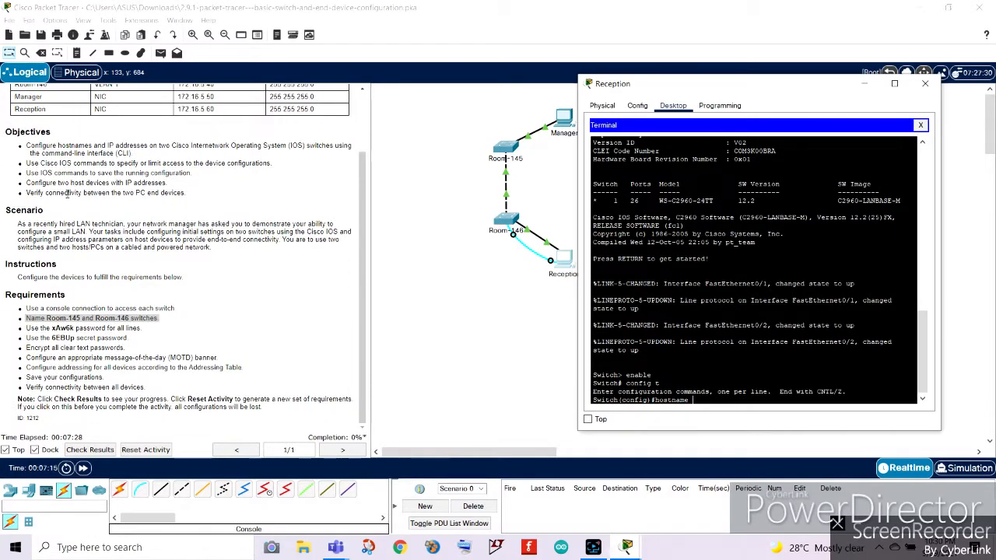
type("R")
scroll(170, 175, "up", 1)
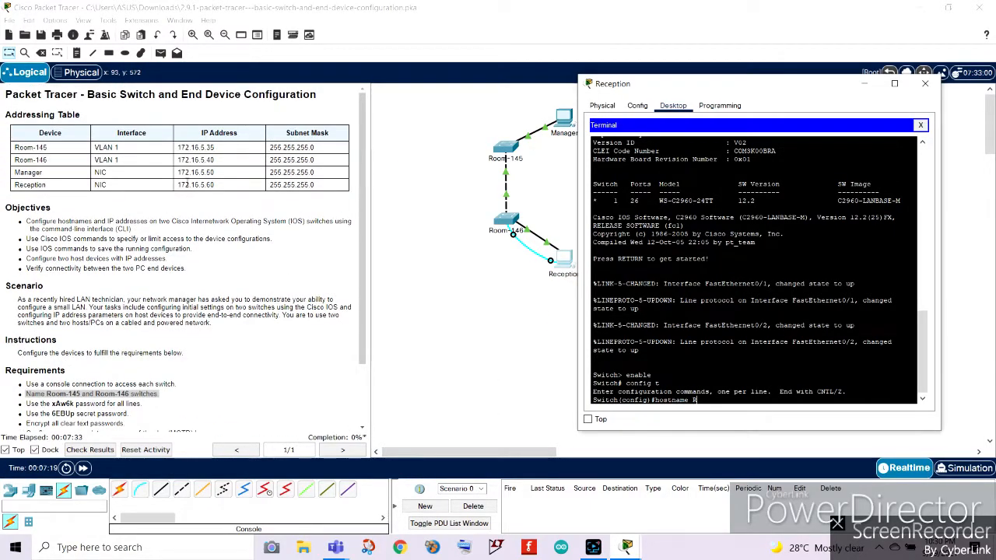
scroll(169, 174, "down", 2)
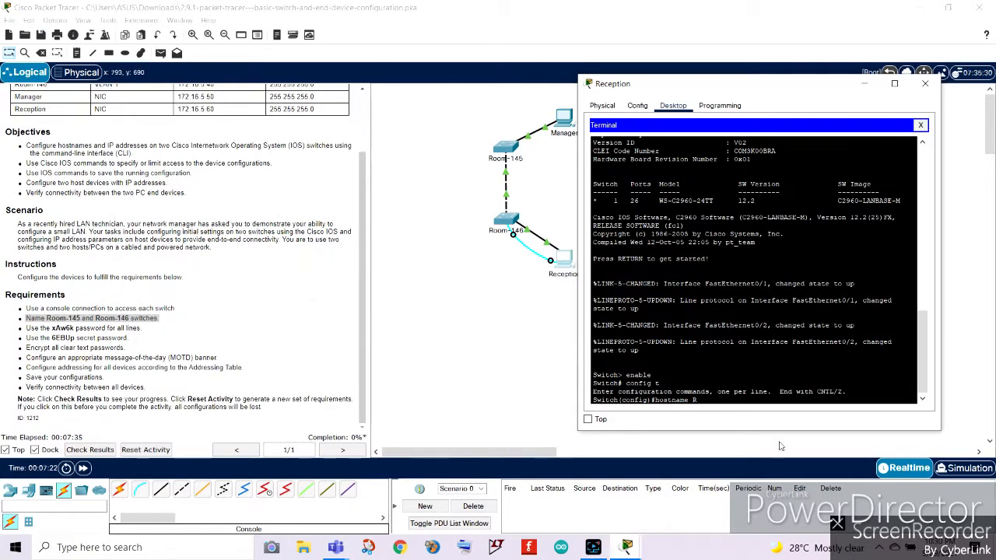
left_click_drag(688, 91, 721, 91)
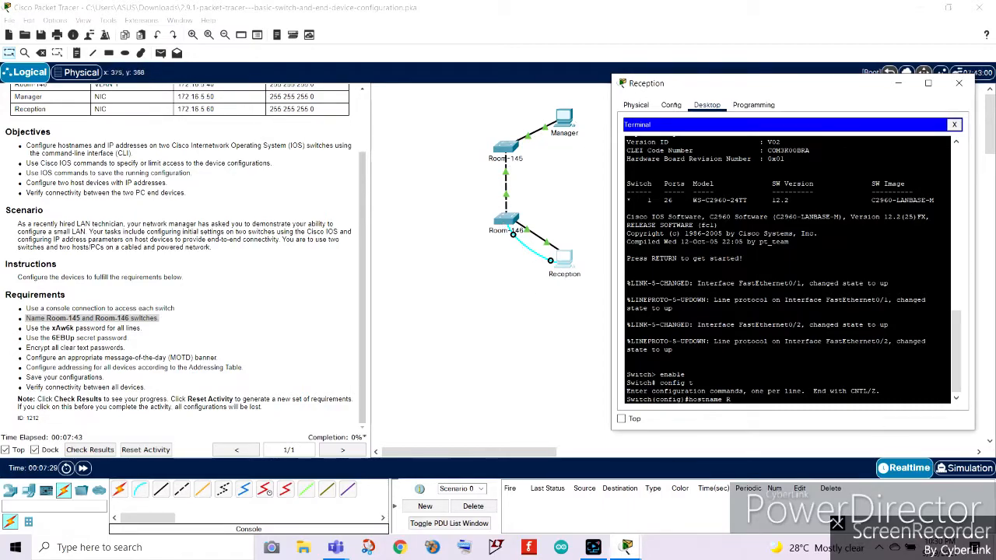
type("oom")
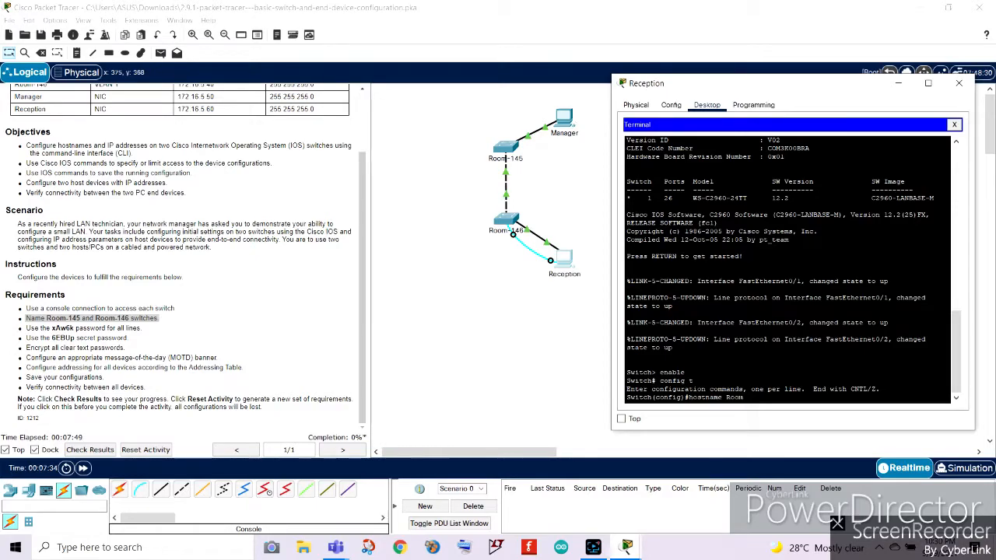
type("-146")
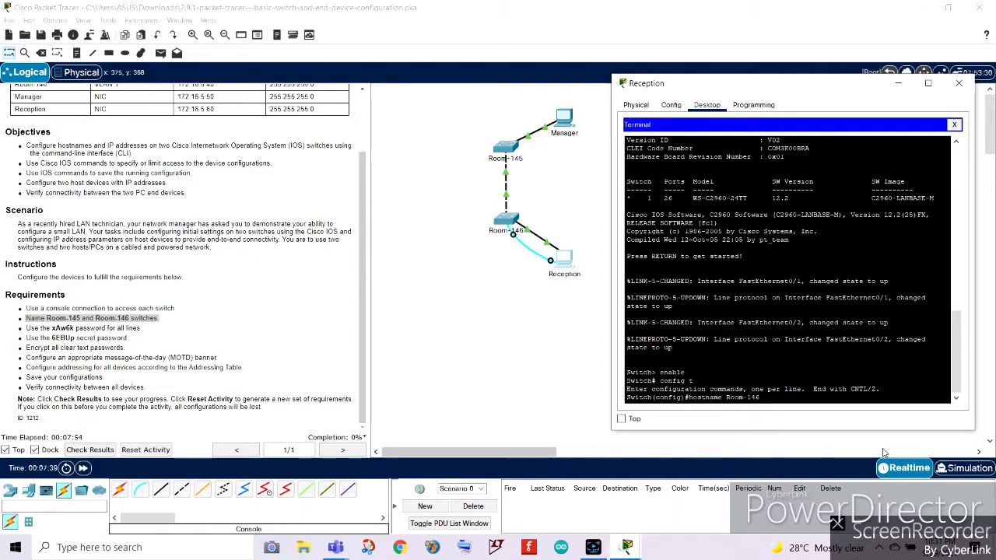
key("Return")
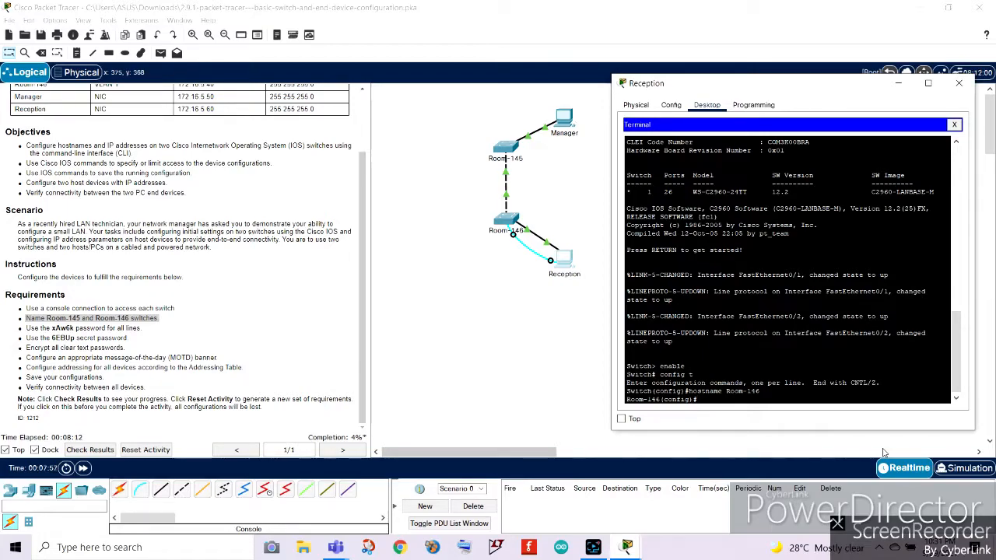
Enter console line configuration with line console 0.
left_click(27, 330)
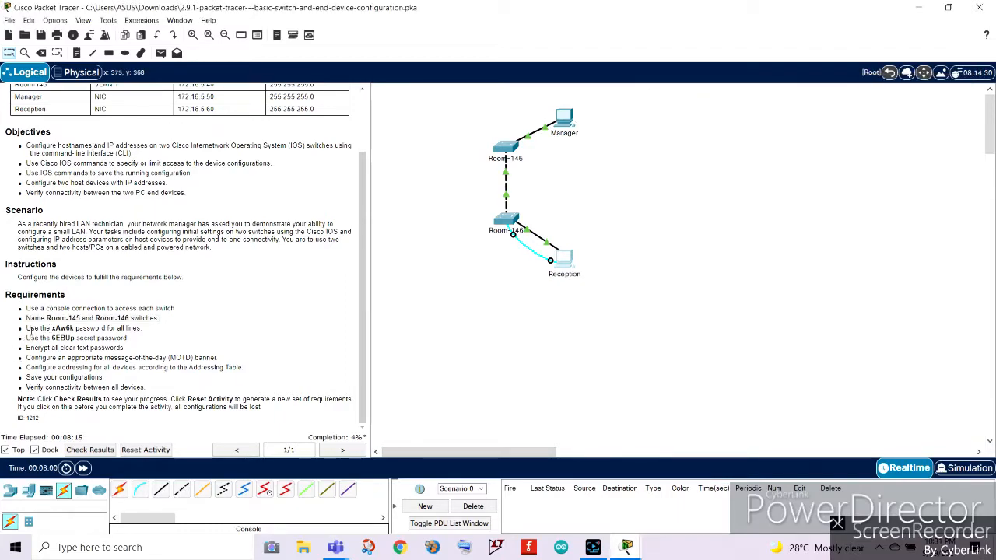
left_click_drag(27, 330, 154, 335)
left_click(234, 327)
mouse_move(626, 547)
left_click(697, 490)
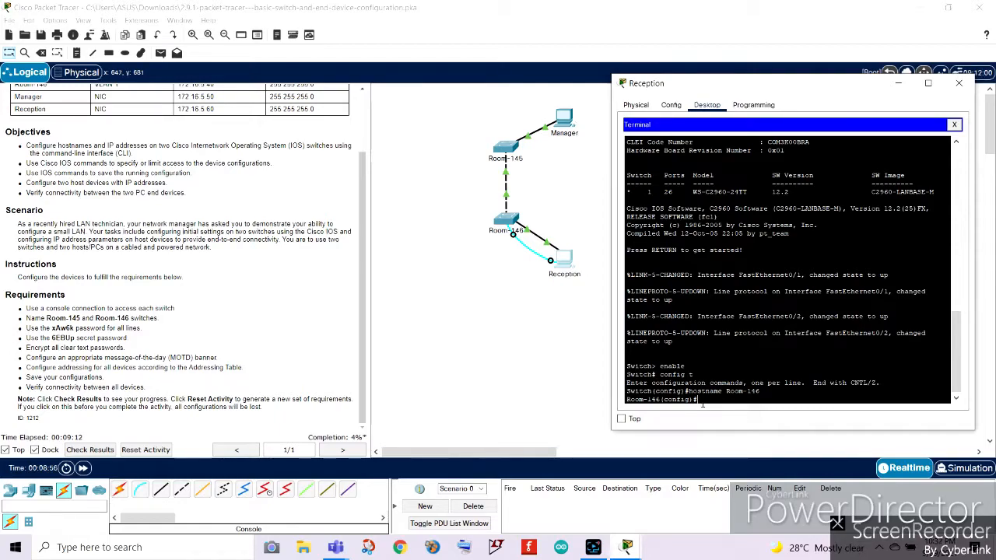
left_click_drag(25, 328, 160, 329)
mouse_move(593, 547)
left_click(686, 487)
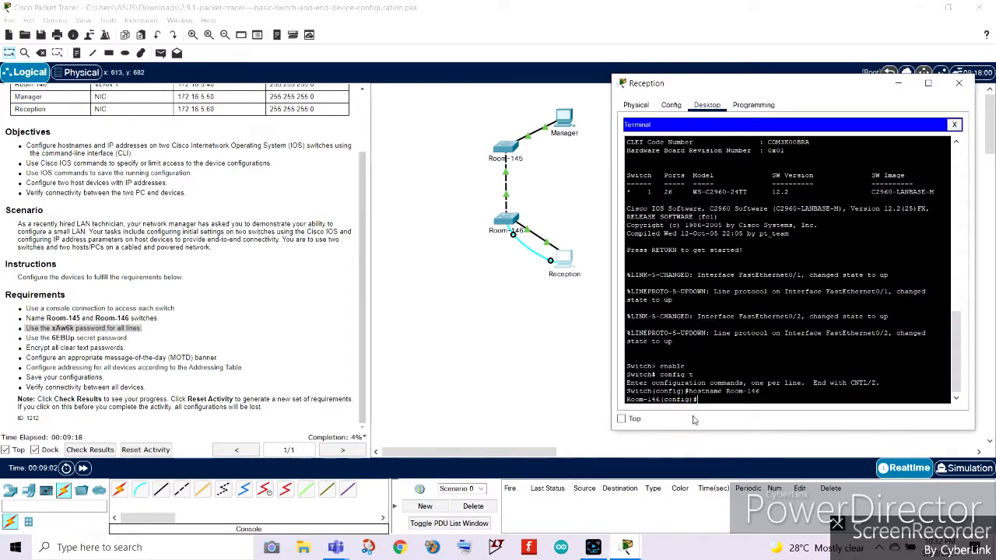
type("line console")
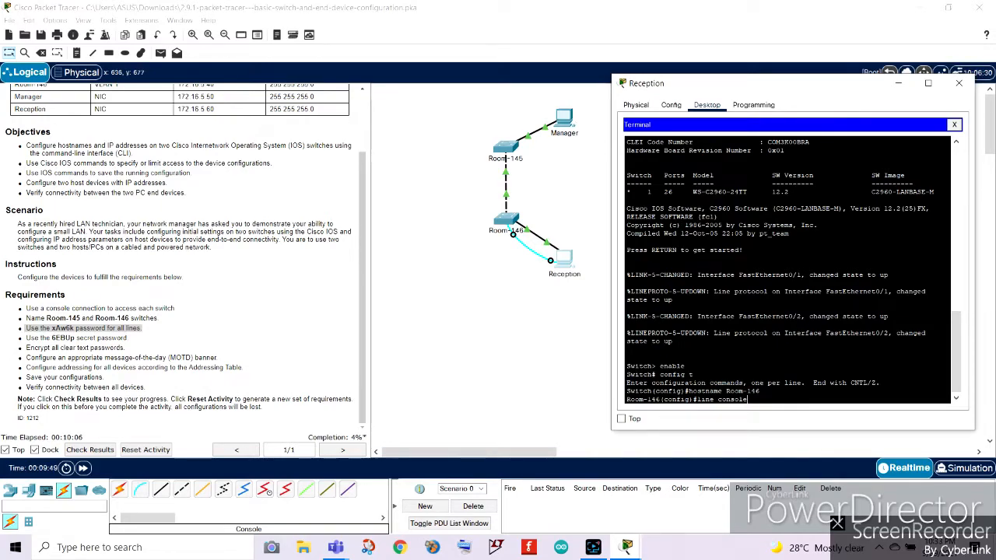
type("0")
key("Return")
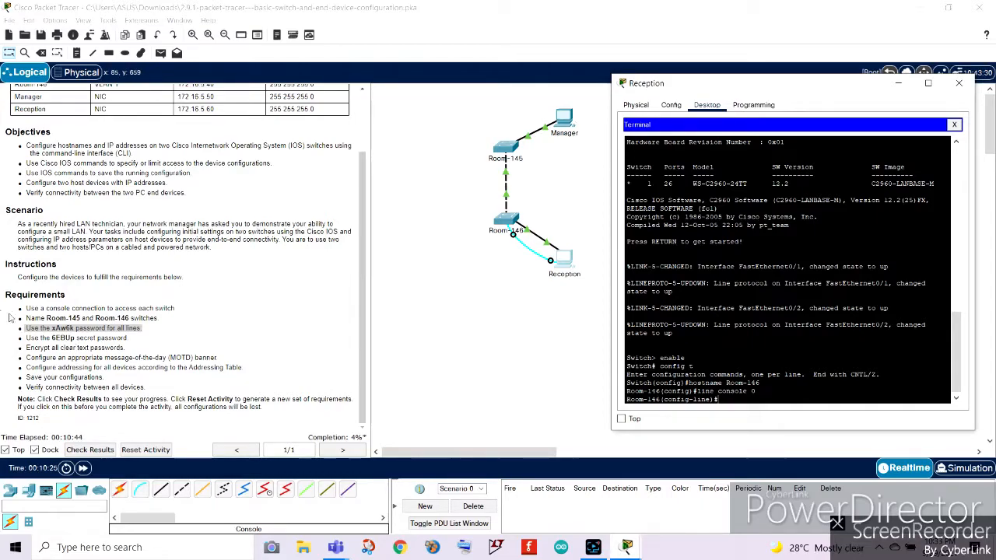
Set the console line password from the requirements list.
type("password")
left_click(69, 329)
left_click(59, 329)
left_click_drag(52, 328, 76, 328)
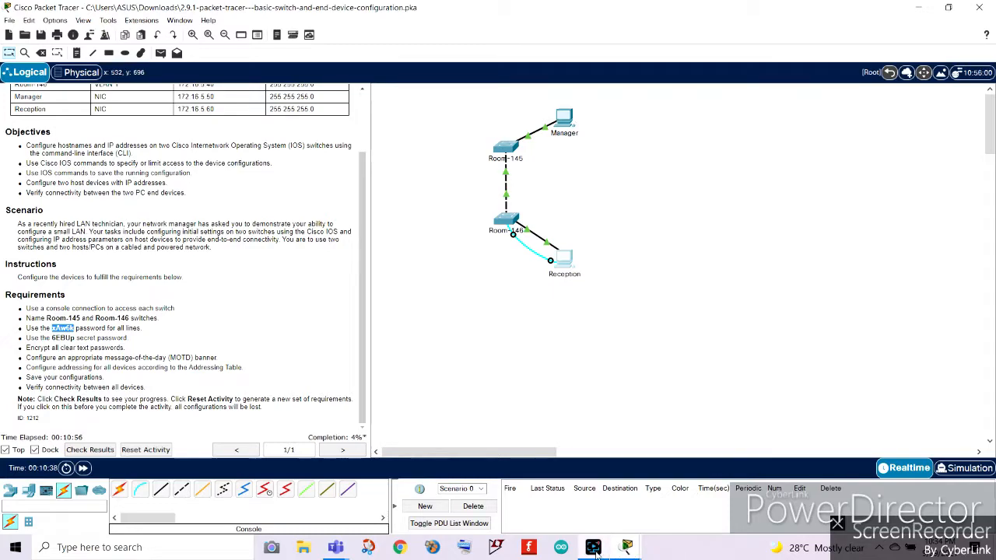
left_click(628, 547)
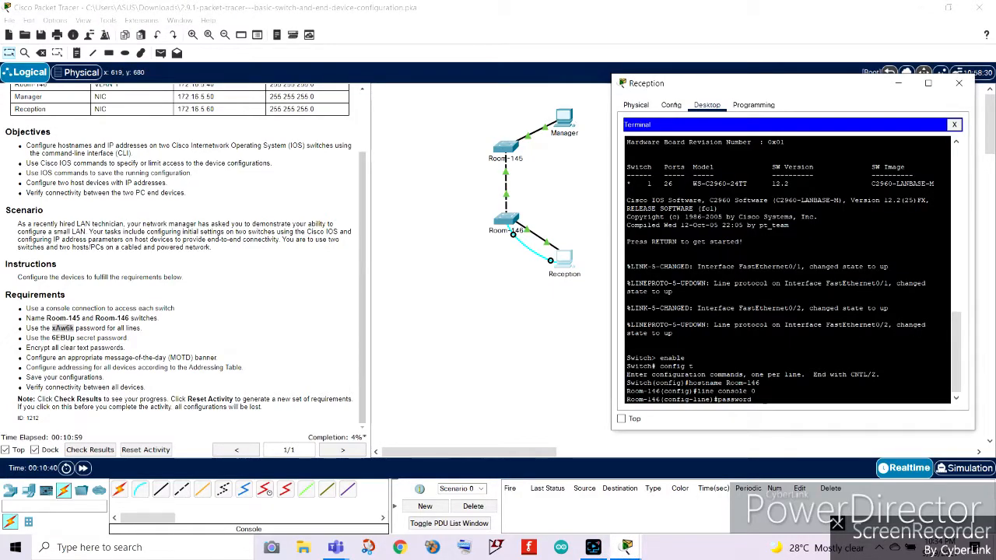
key("Return")
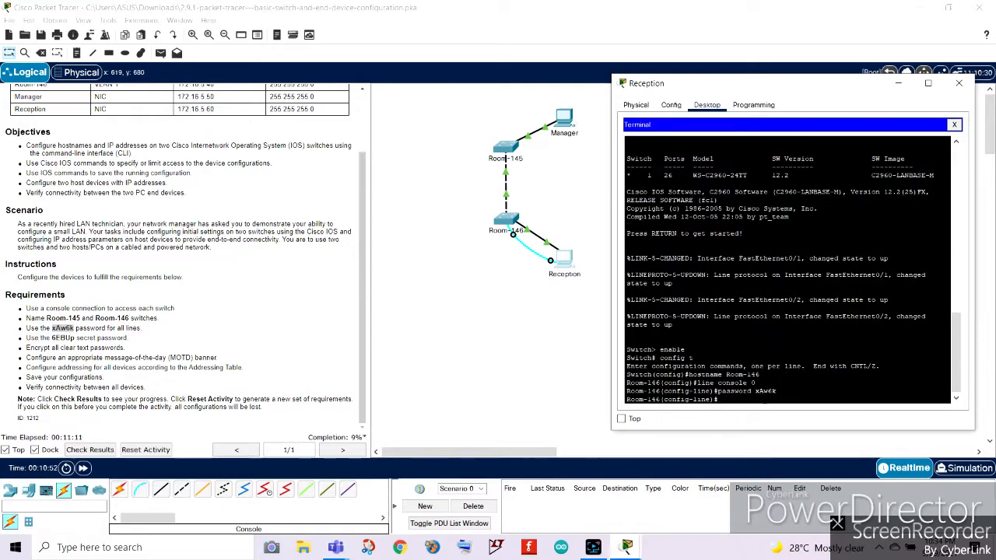
Enable login on the console line and exit back to global configuration.
type("login")
key("Return")
type("ex")
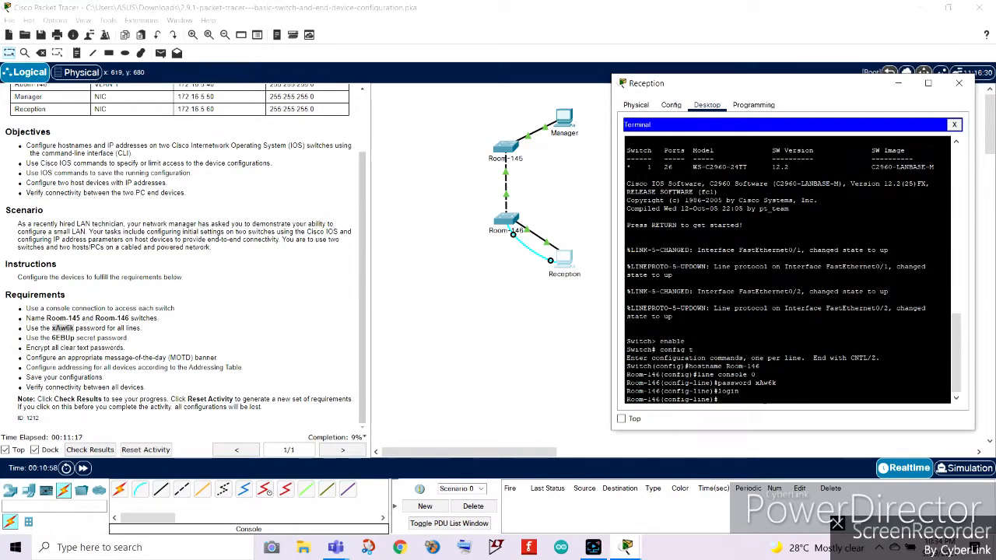
type("it")
key("Return")
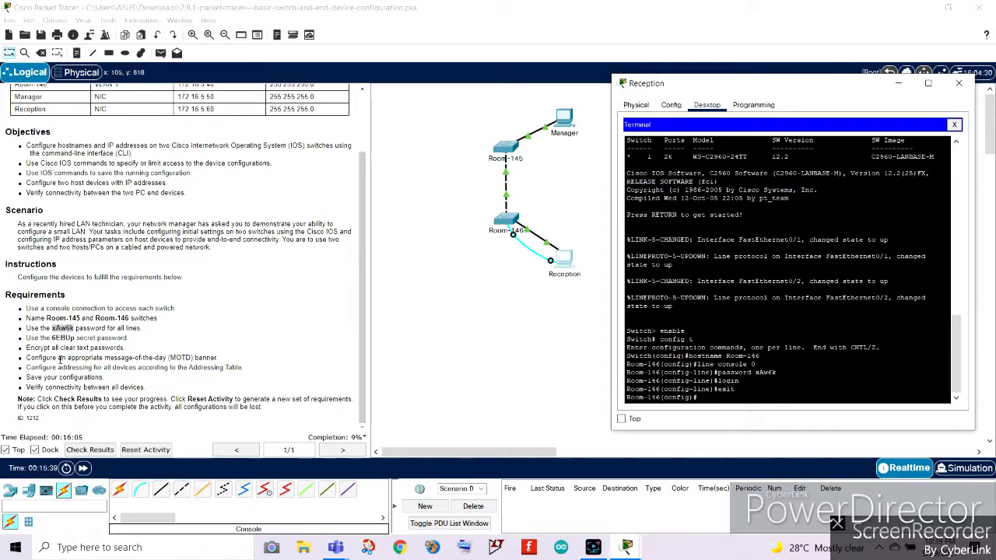
Review the secret password requirement and return to the Reception terminal.
left_click(27, 337)
left_click(28, 339)
left_click_drag(27, 339, 128, 339)
left_click(636, 549)
left_click(686, 492)
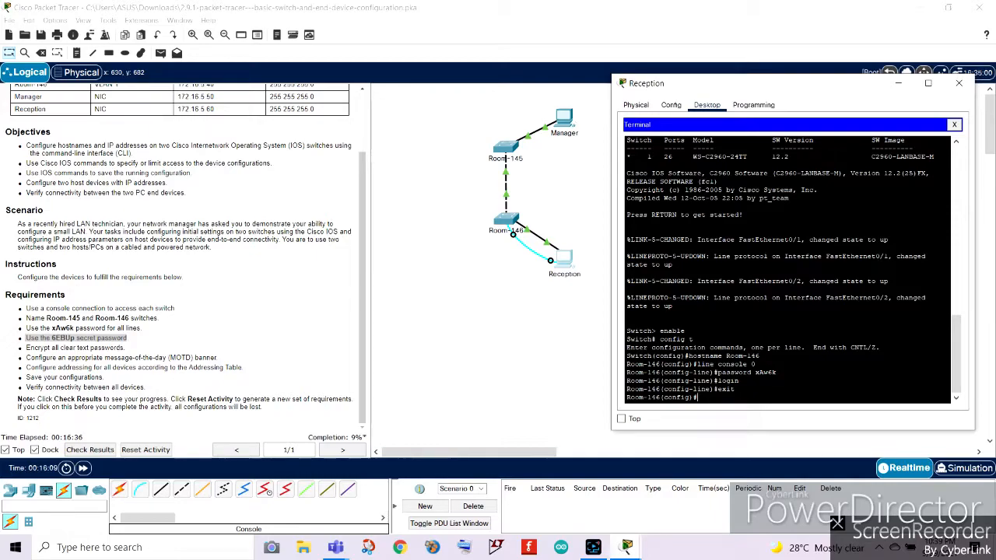
Set the privileged-mode enable secret to the required secret password.
type("enable secret 6")
key("BackSpace")
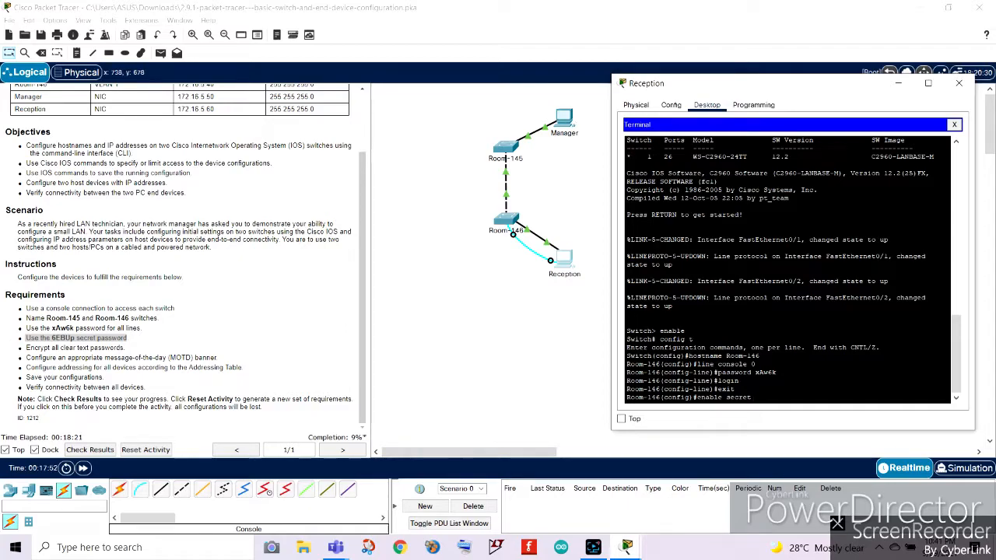
type("EBUp")
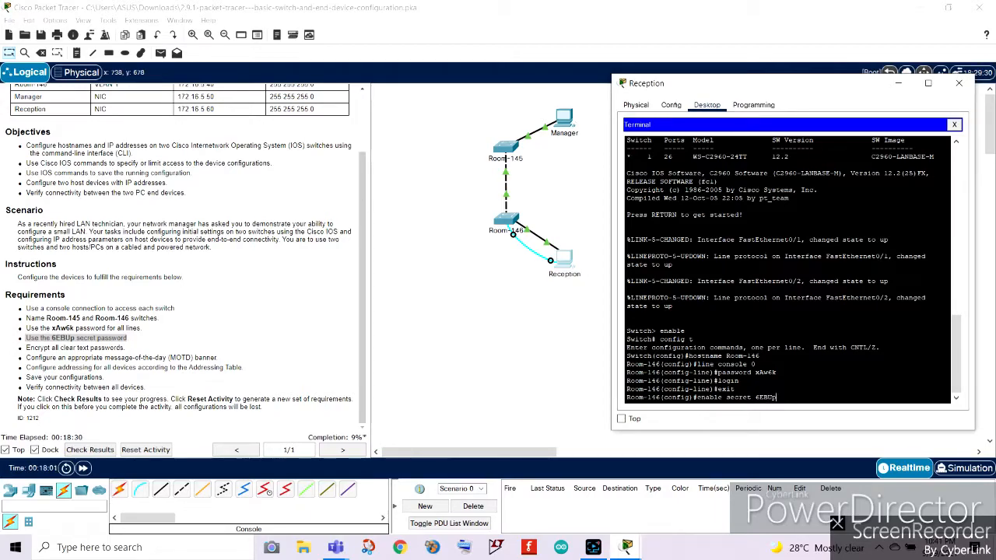
key("Return")
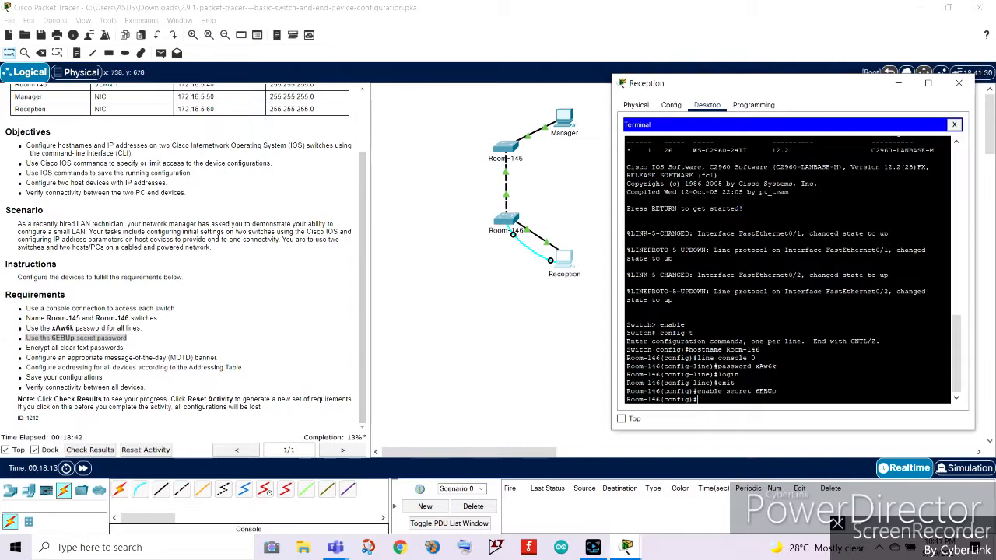
Exit configuration mode and end the console session to test the new login.
type("exit")
key("Return")
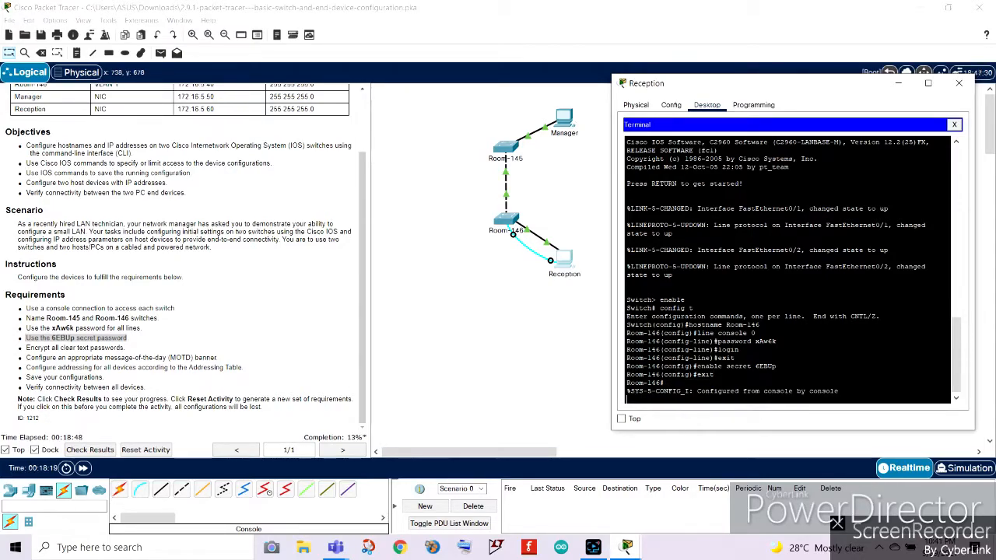
key("Return")
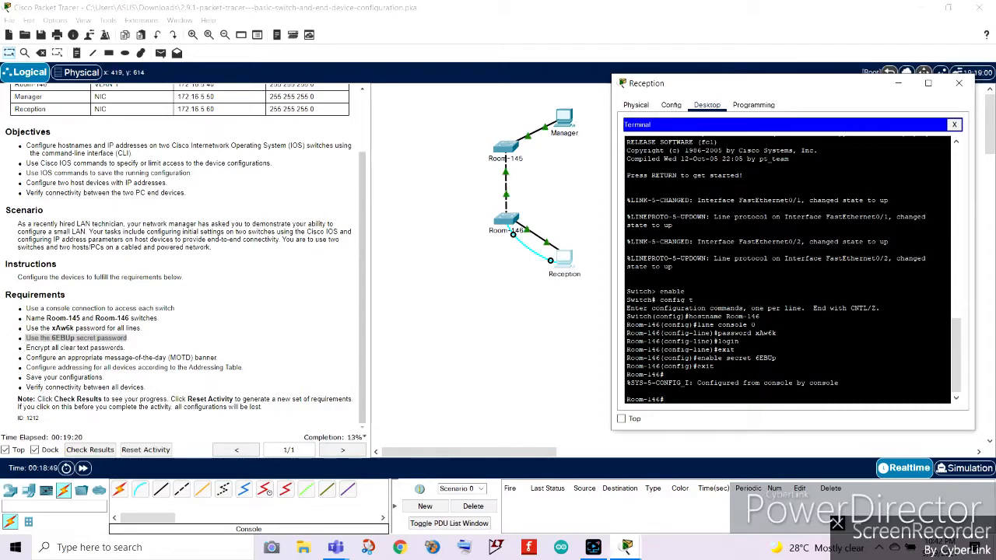
type("t")
key("Return")
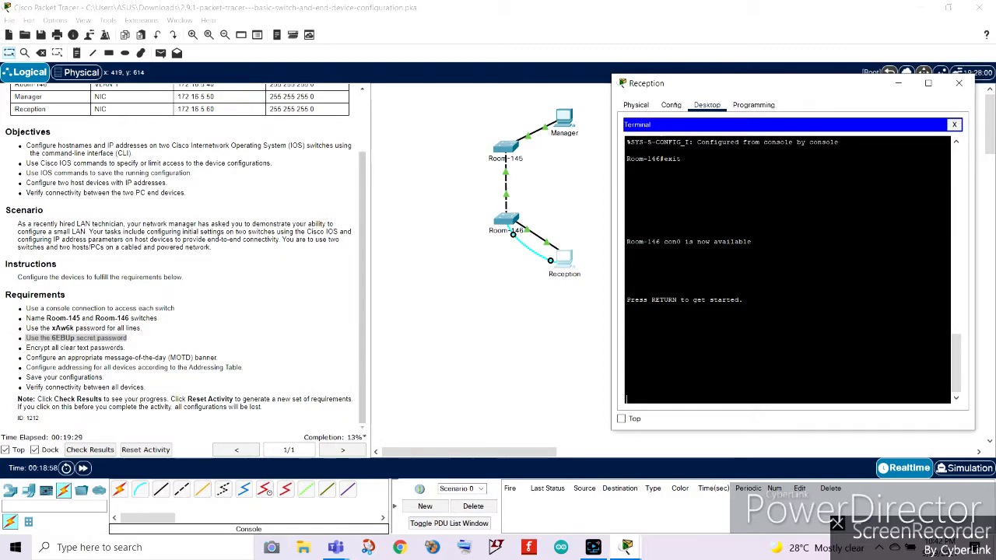
key("Return")
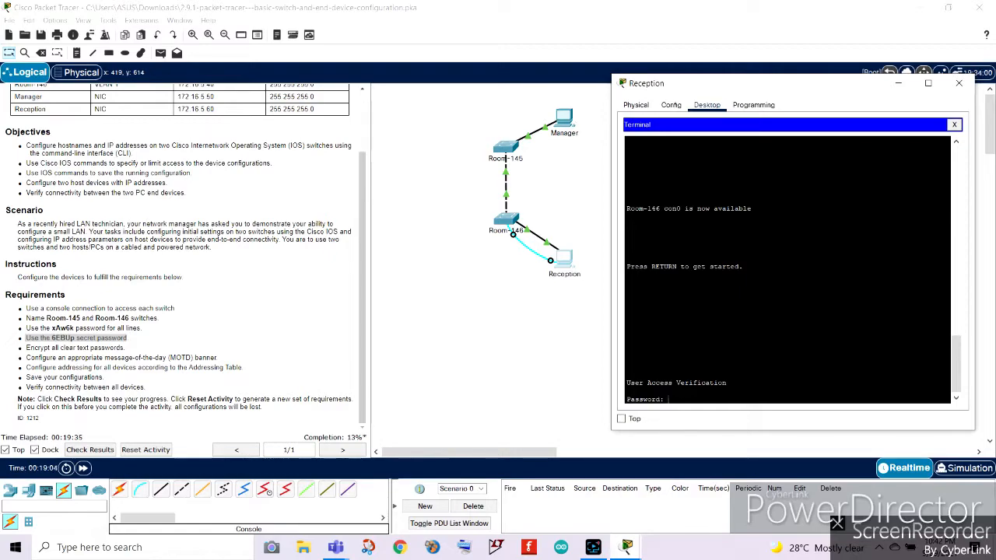
Log back in with the console password and enter privileged mode with the enable secret.
type("xAwGk")
key("Return")
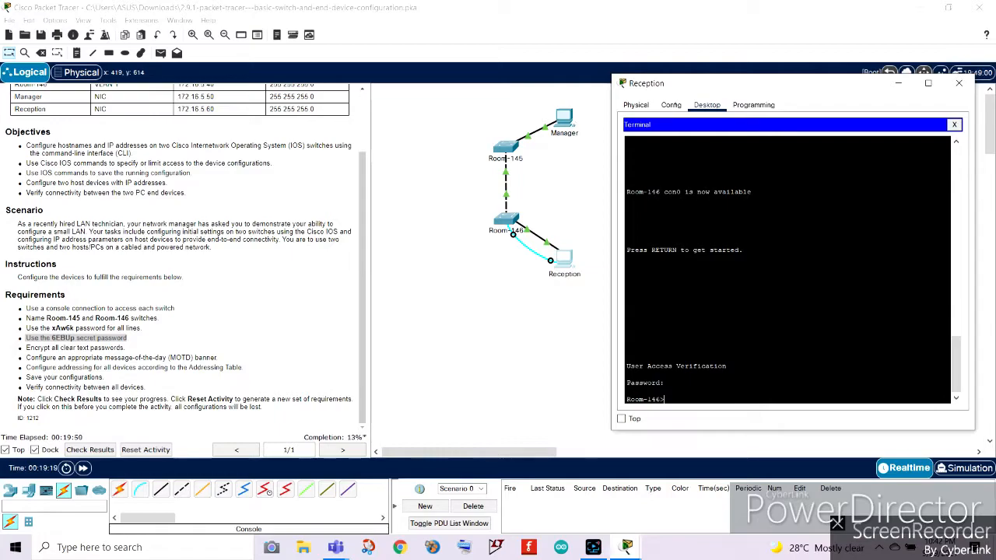
type("able")
key("Return")
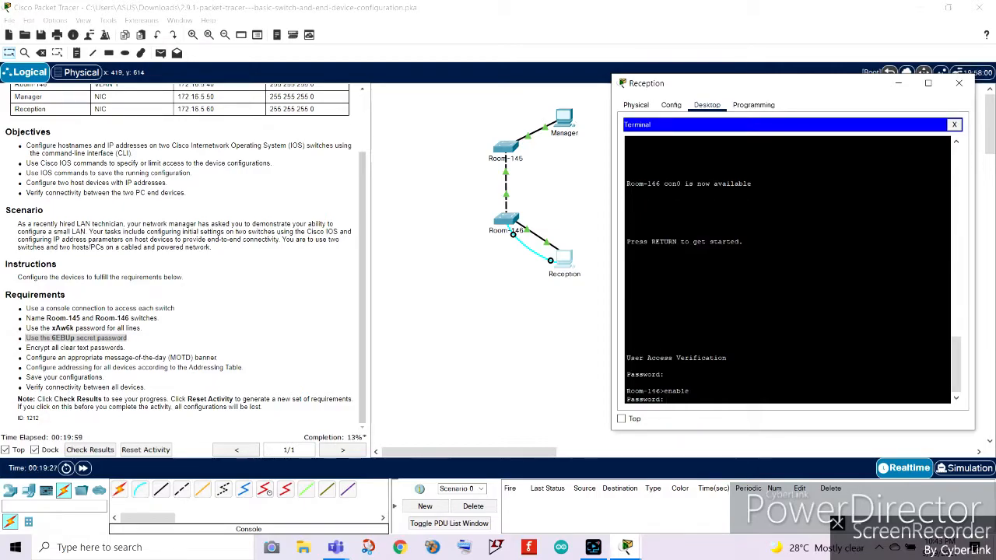
left_click_drag(51, 338, 75, 338)
left_click(627, 547)
left_click(696, 486)
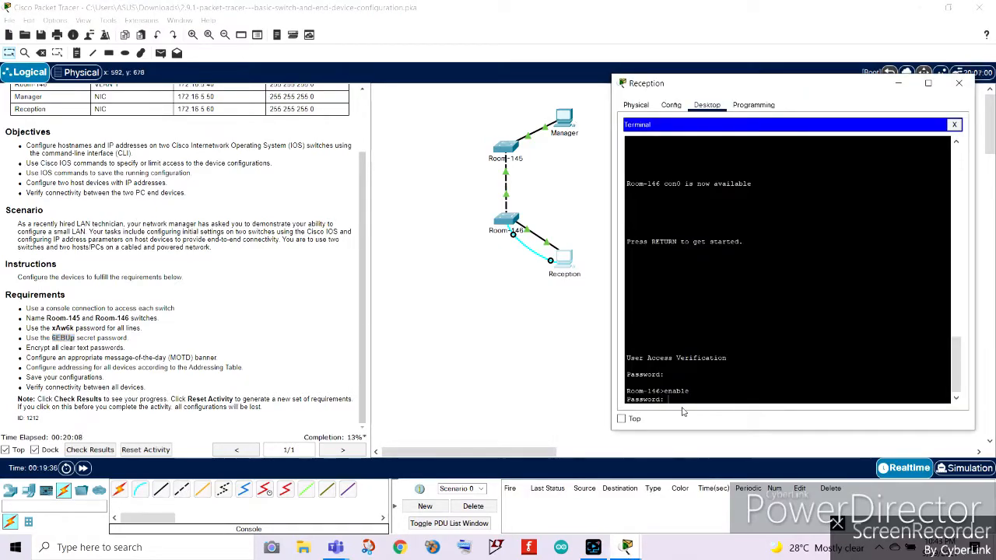
key("Return")
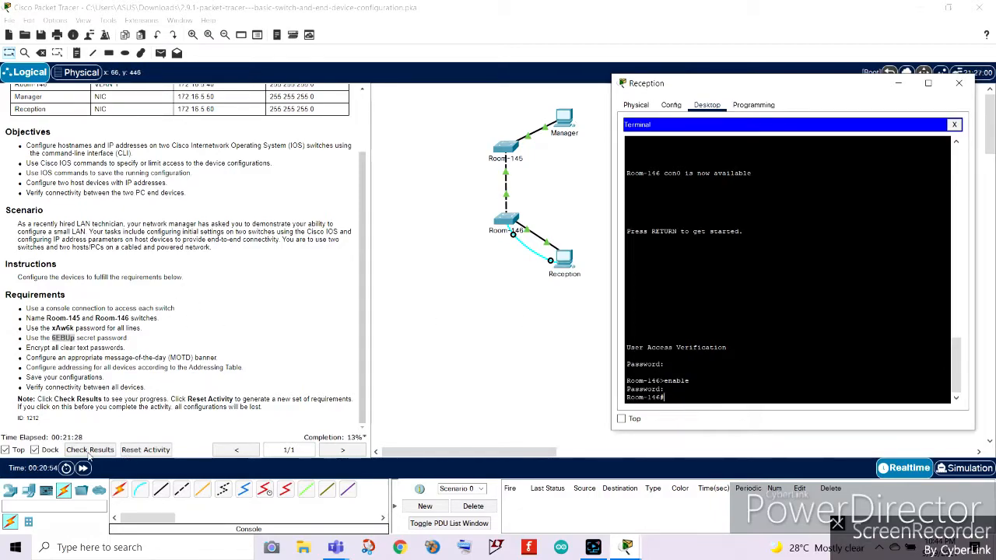
Check the activity results and close the results window.
left_click(89, 452)
left_click(95, 79)
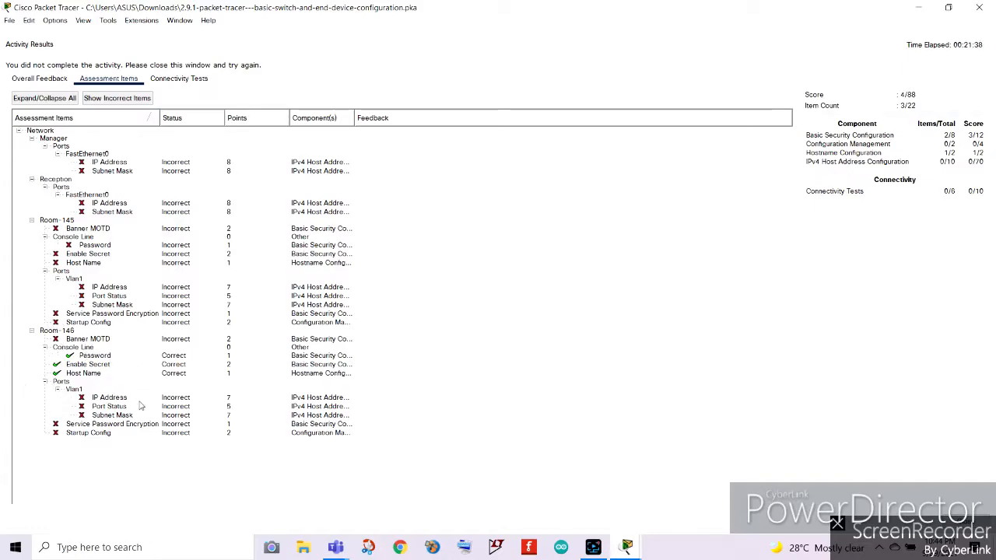
left_click(979, 7)
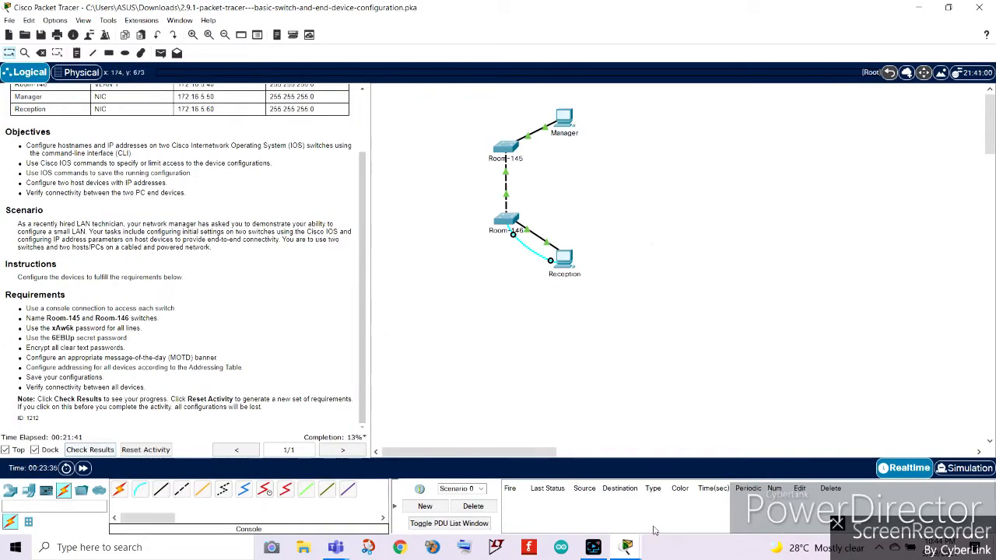
Review the requirement to encrypt all clear text passwords.
mouse_move(625, 545)
left_click(700, 490)
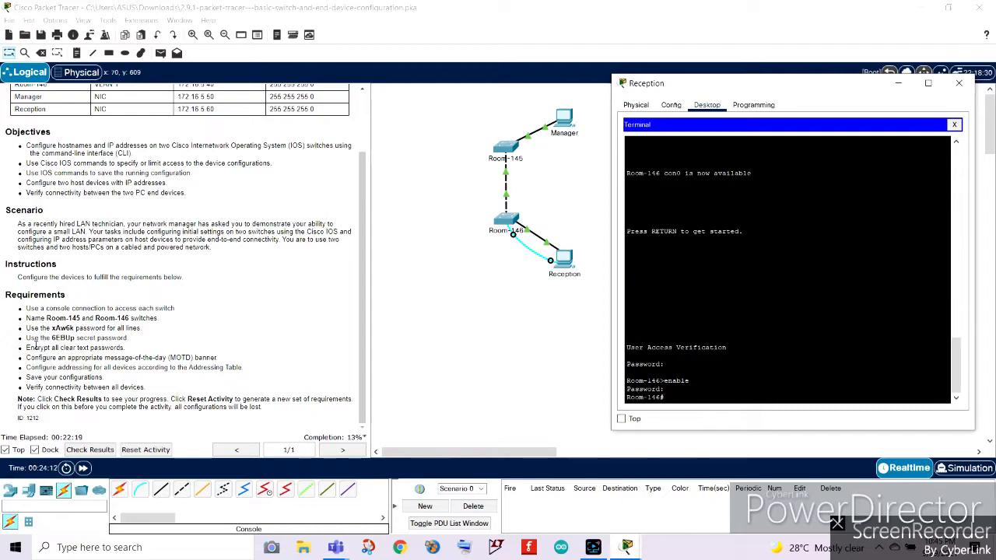
type("exi")
left_click_drag(25, 347, 125, 348)
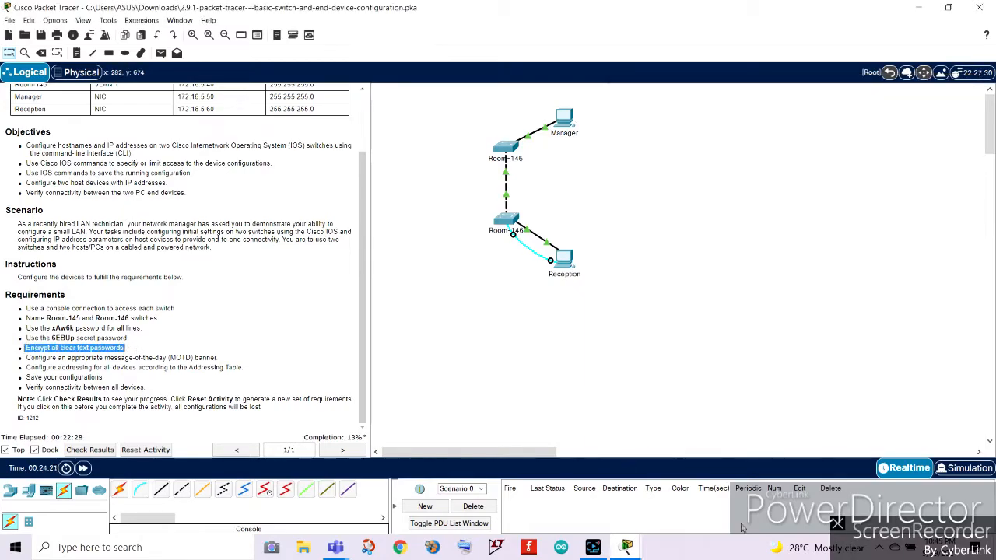
mouse_move(629, 547)
left_click(679, 504)
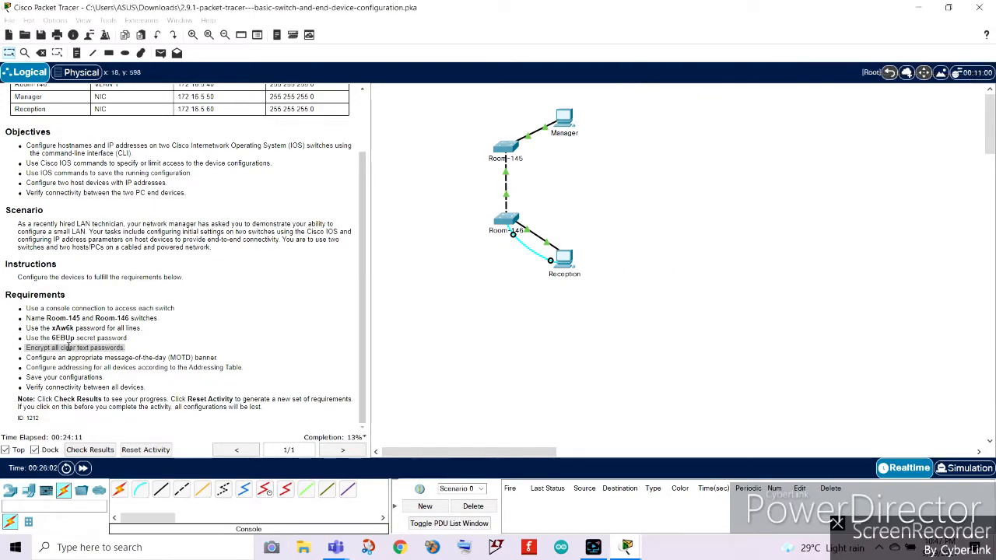
left_click(69, 347)
triple_click(68, 348)
left_click(626, 547)
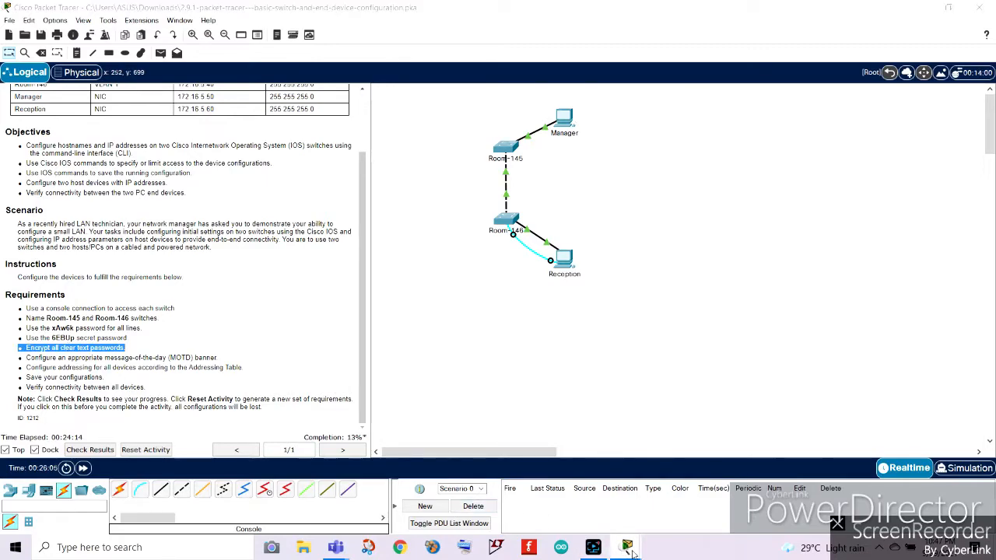
Enable service password-encryption in global configuration mode.
left_click(686, 494)
type("service password")
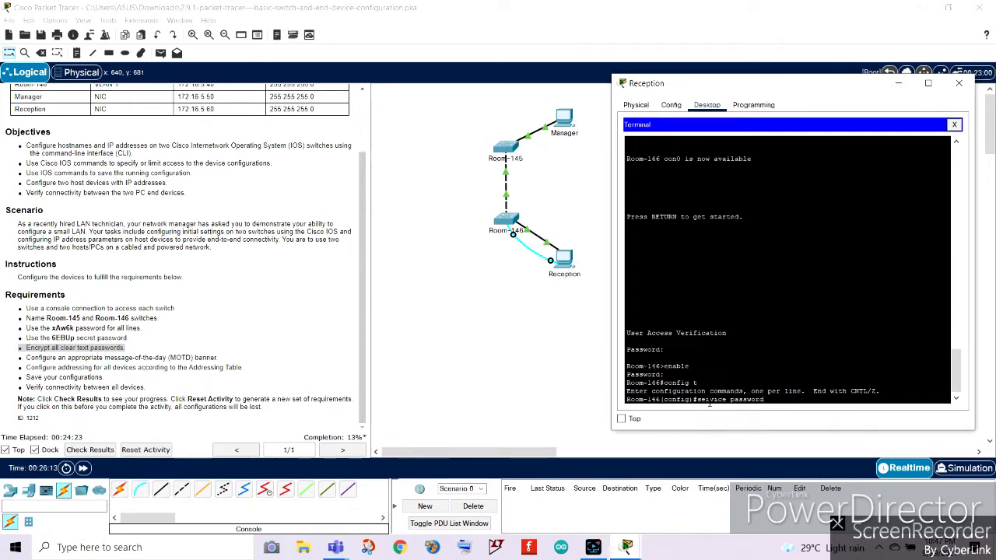
type(" encryption")
key("BackSpace")
key("BackSpace")
key("BackSpace")
key("BackSpace")
key("BackSpace")
key("BackSpace")
key("BackSpace")
key("BackSpace")
key("BackSpace")
key("BackSpace")
key("BackSpace")
type("-encryption")
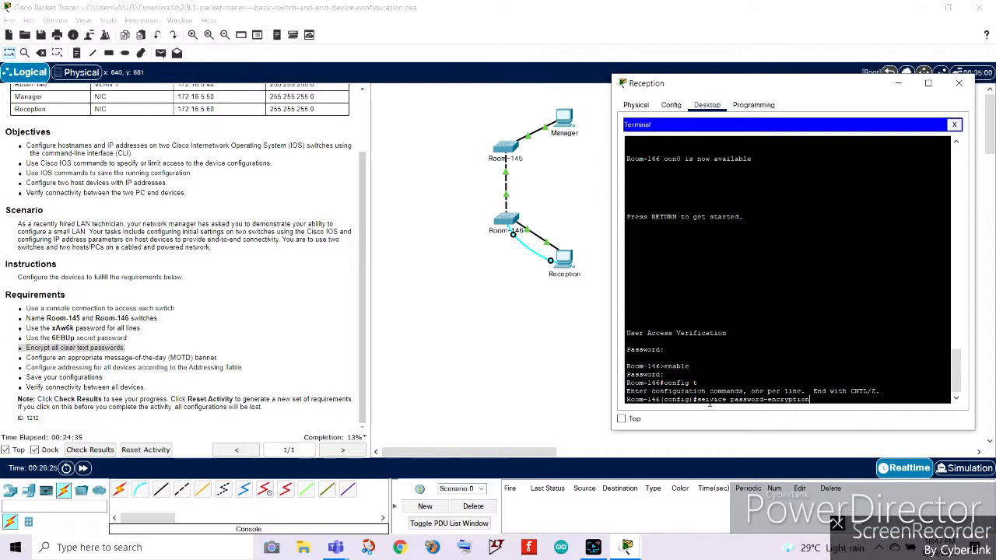
key("Return")
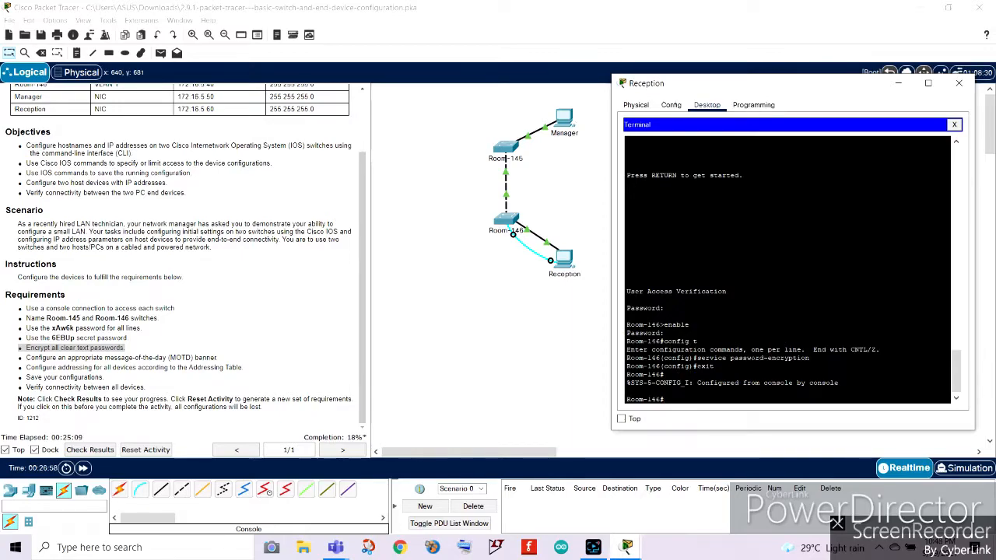
Review the MOTD banner requirement and return to the Reception terminal.
left_click_drag(809, 358, 697, 358)
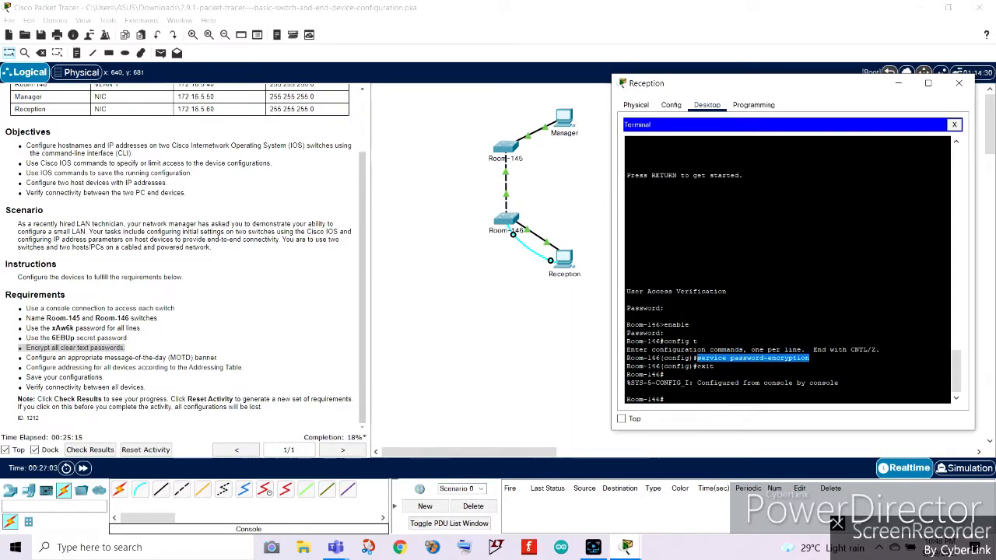
left_click(701, 370)
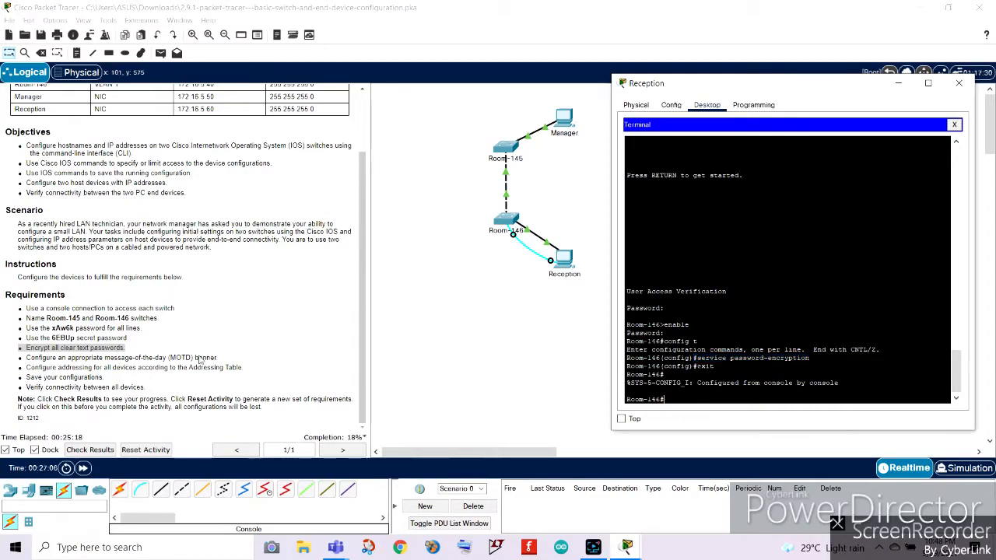
left_click(33, 362)
left_click_drag(24, 358, 386, 369)
left_click(627, 547)
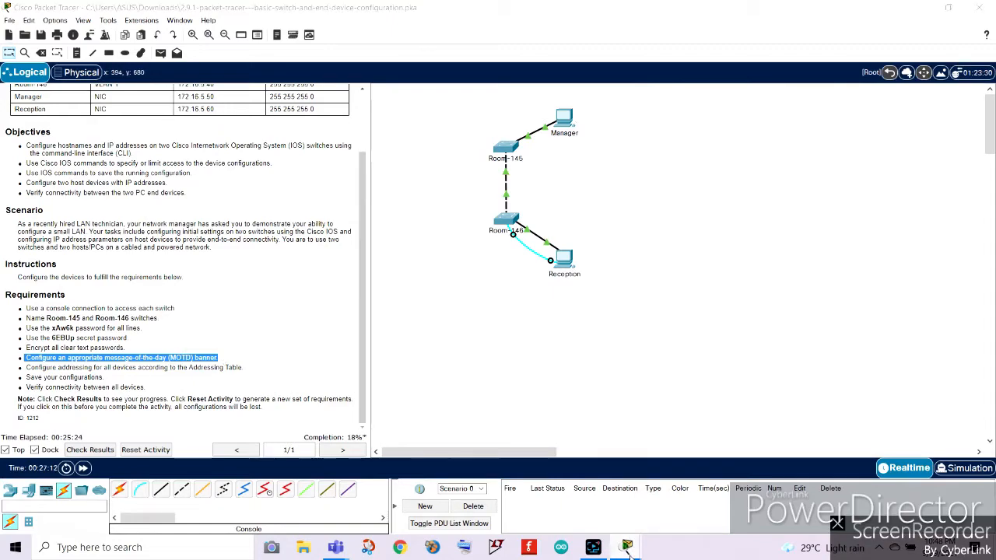
left_click(706, 503)
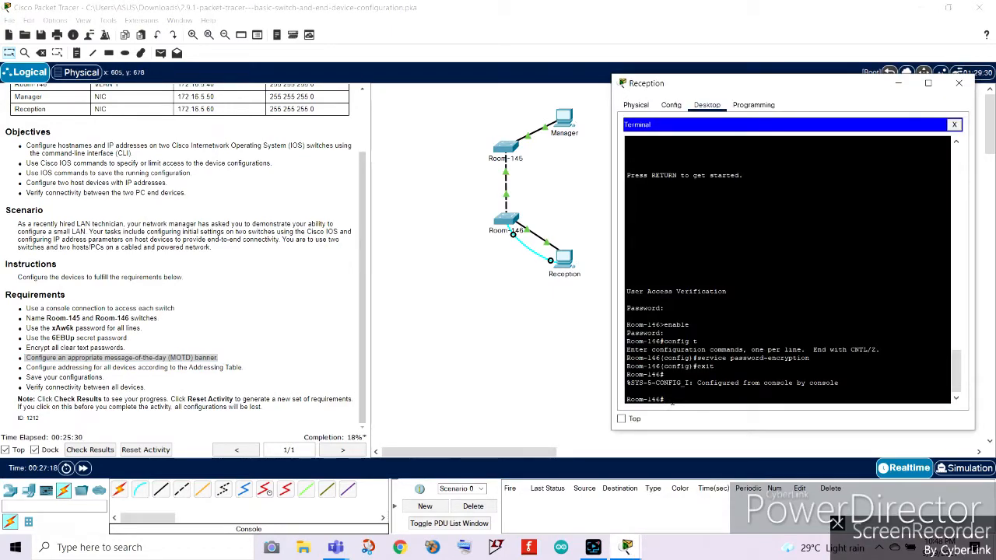
Configure the MOTD banner as "Authorize User Access Only" and exit to privileged mode.
type("config t")
key("Return")
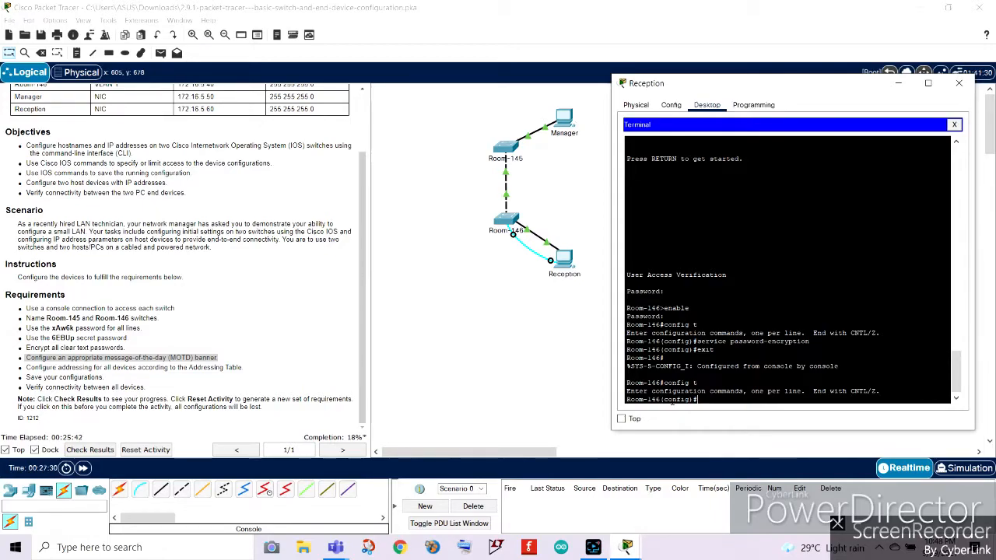
type("banner")
type("M")
type(" MOT")
type("D")
key("BackSpace")
key("BackSpace")
key("BackSpace")
key("BackSpace")
type("motd #Authorize User Access Onl")
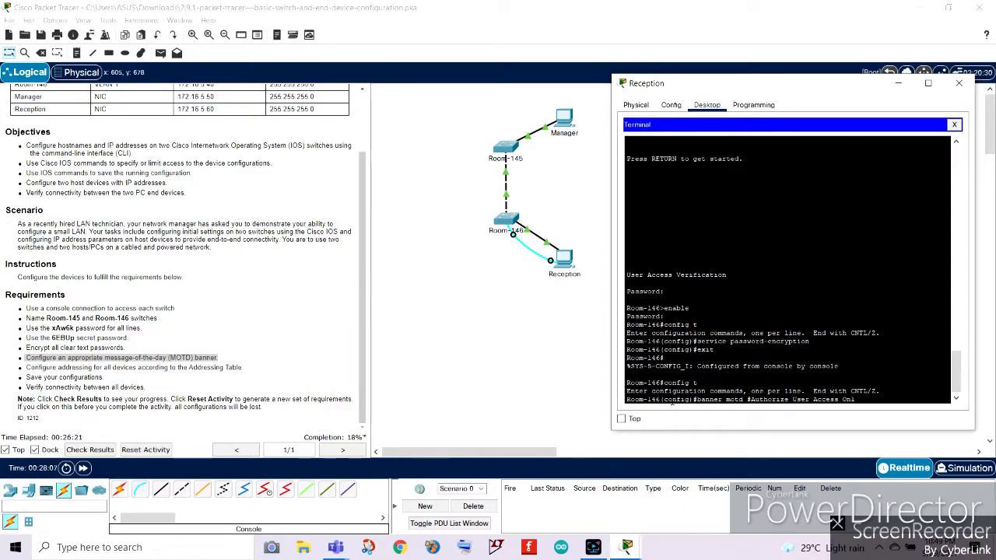
type("y#")
key("Return")
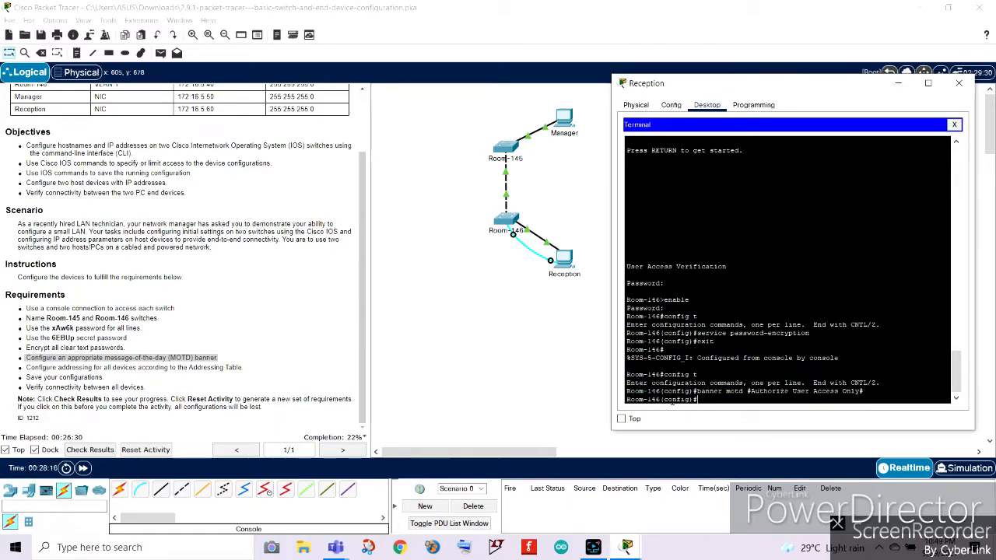
type("exit")
key("Return")
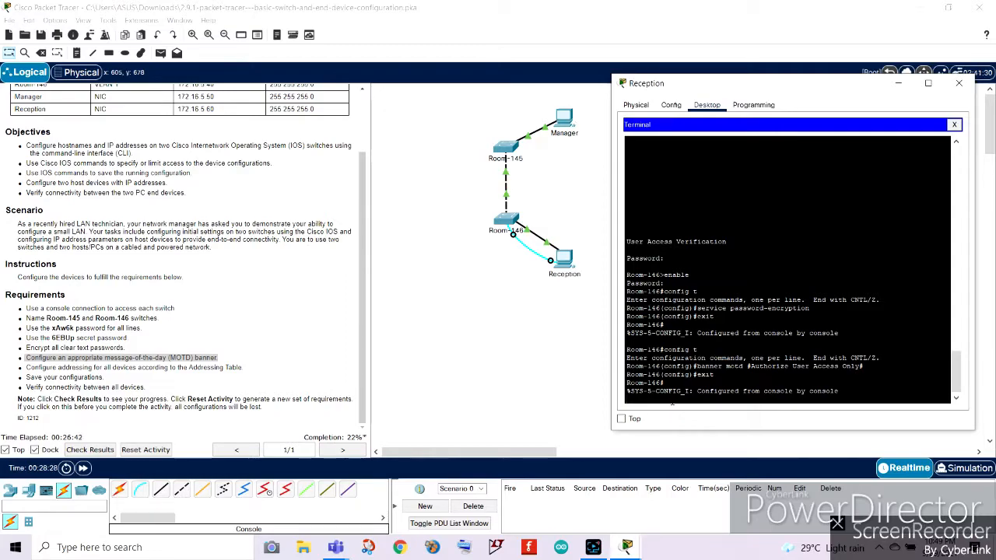
key("Return")
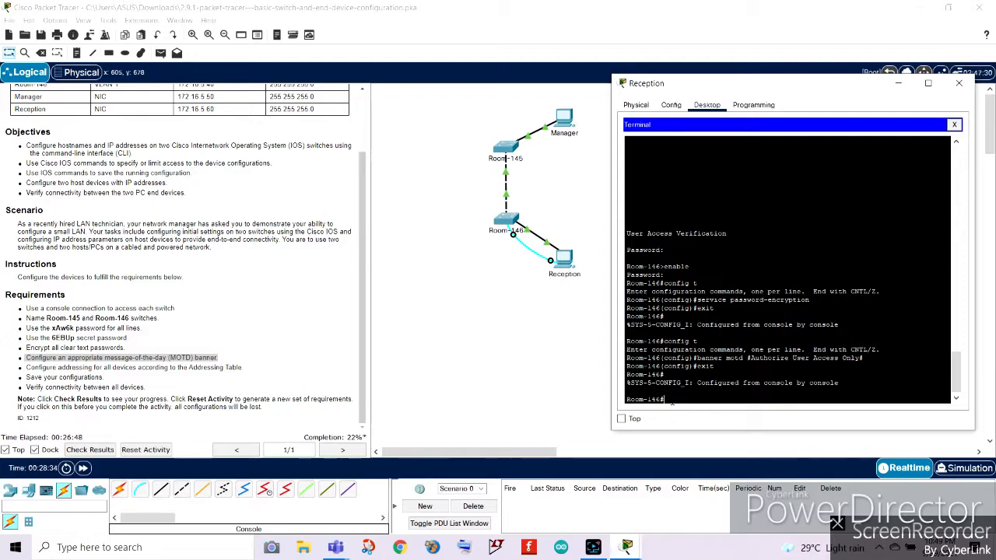
Review the addressing requirement and return to the Reception terminal.
left_click(26, 368)
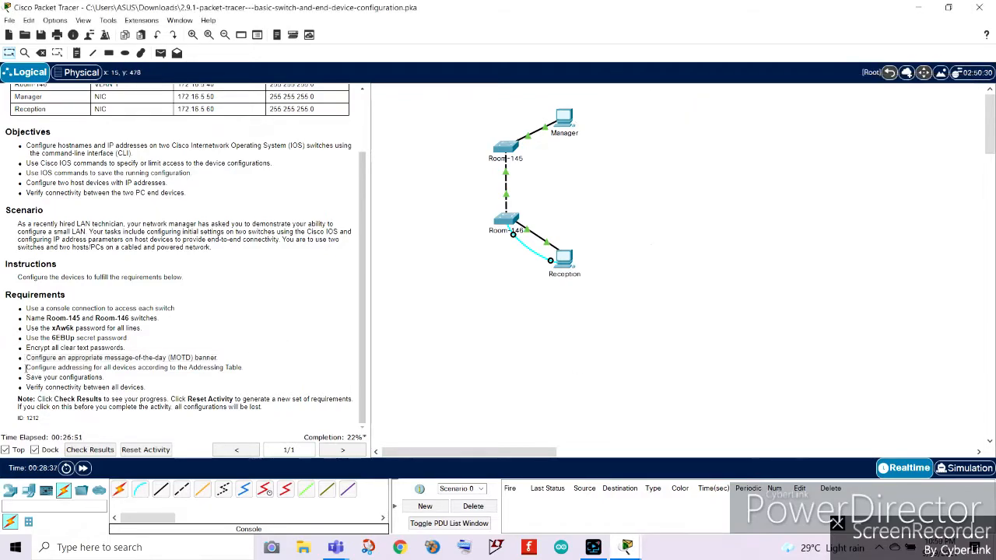
left_click_drag(25, 368, 259, 370)
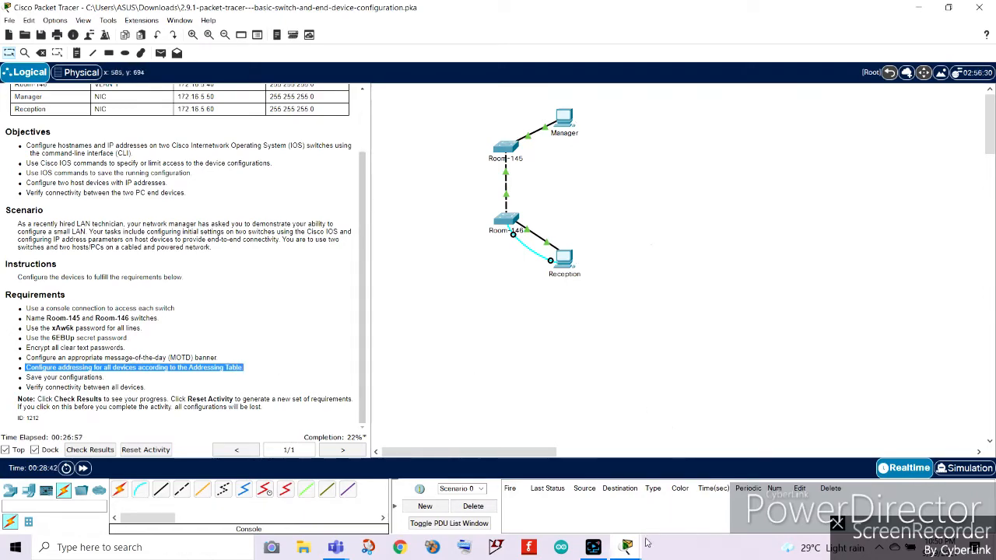
left_click(731, 494)
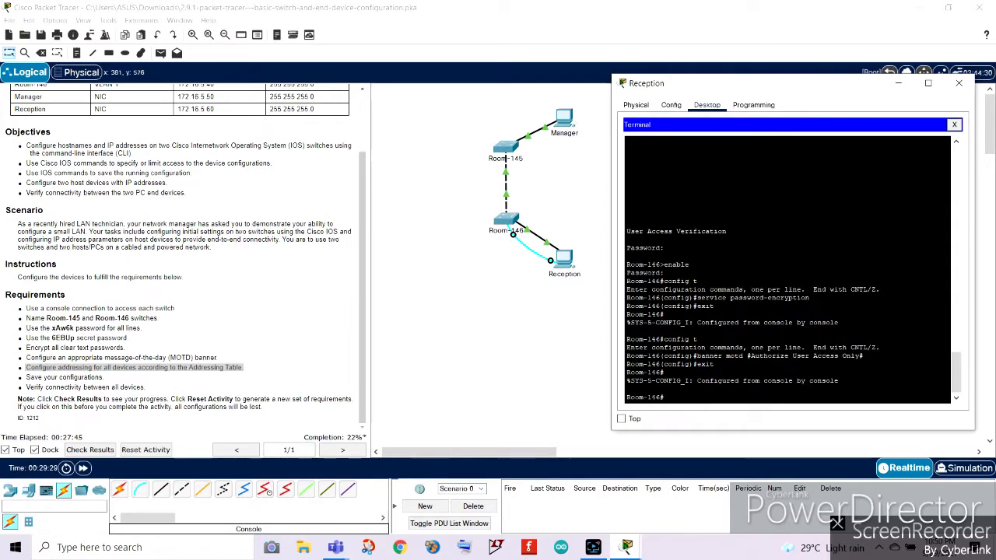
On switch Room-146, enter interface VLAN 1 configuration and assign IP address 172.16.5.40 with subnet mask 255.255.255.0.
type("config t")
key("Return")
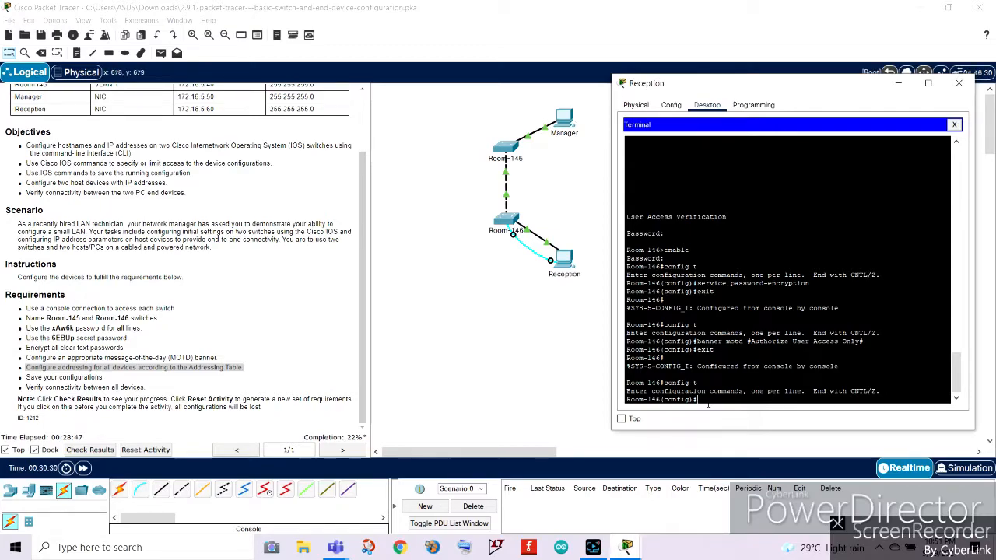
type("interface vlan")
key("Return")
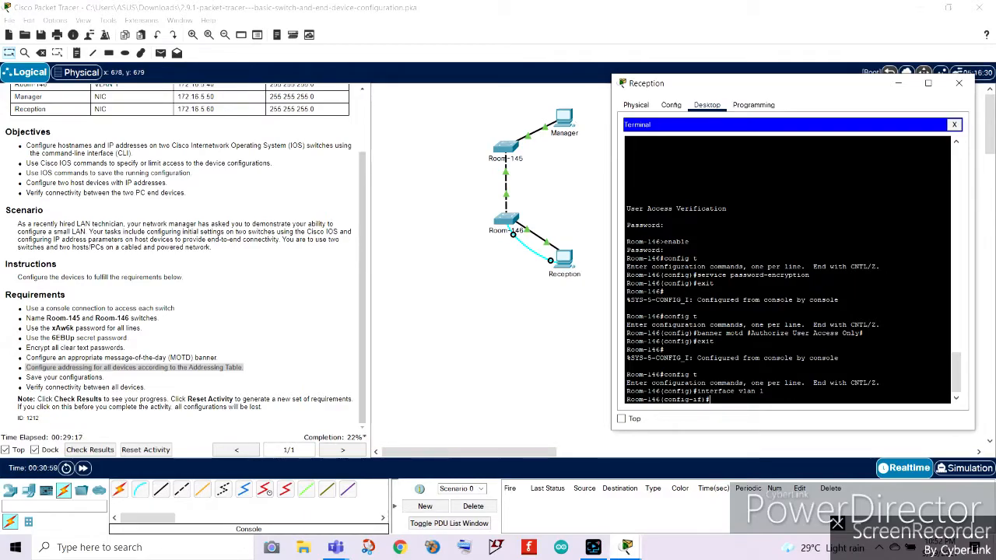
scroll(219, 276, "up", 3)
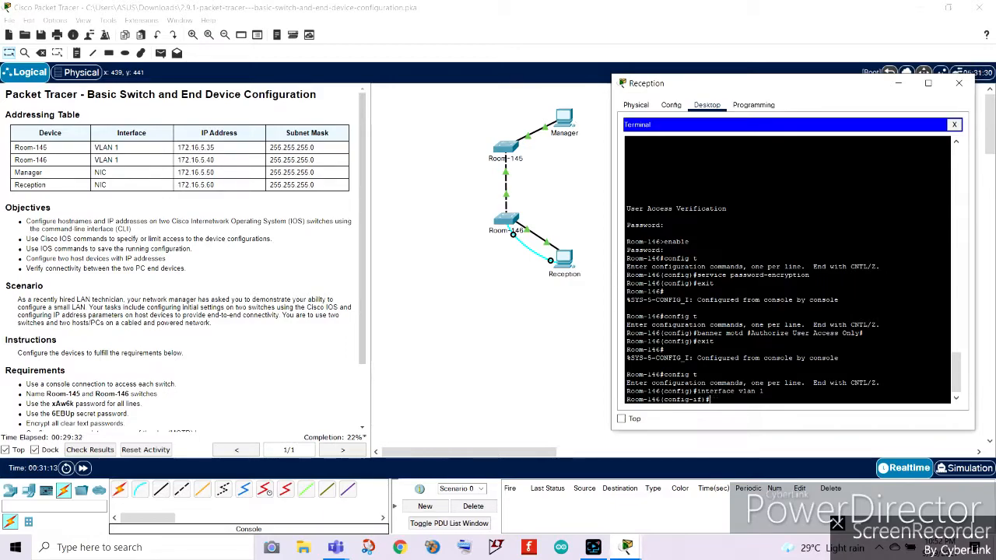
type("ip adress")
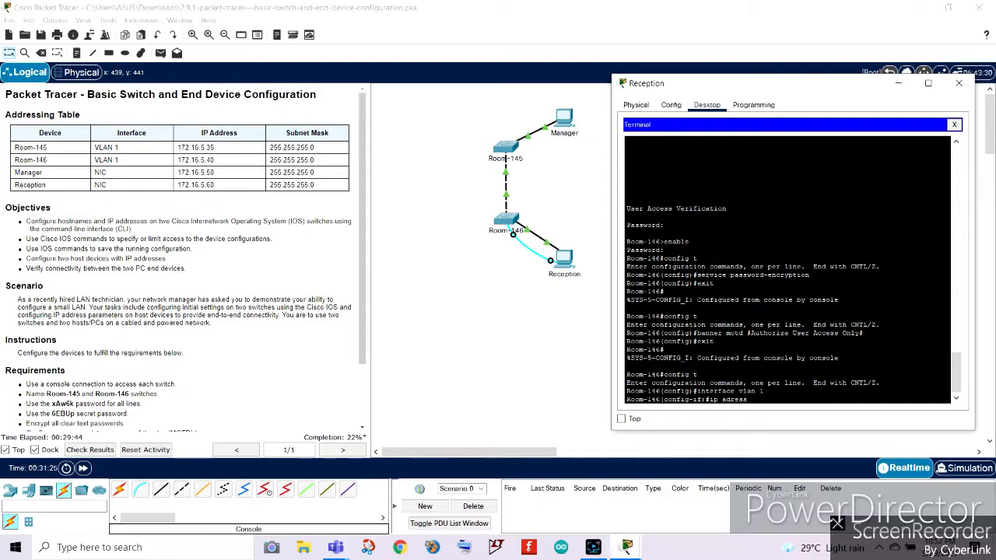
key("BackSpace")
key("BackSpace")
key("BackSpace")
key("BackSpace")
type("dress 172.16.5.40")
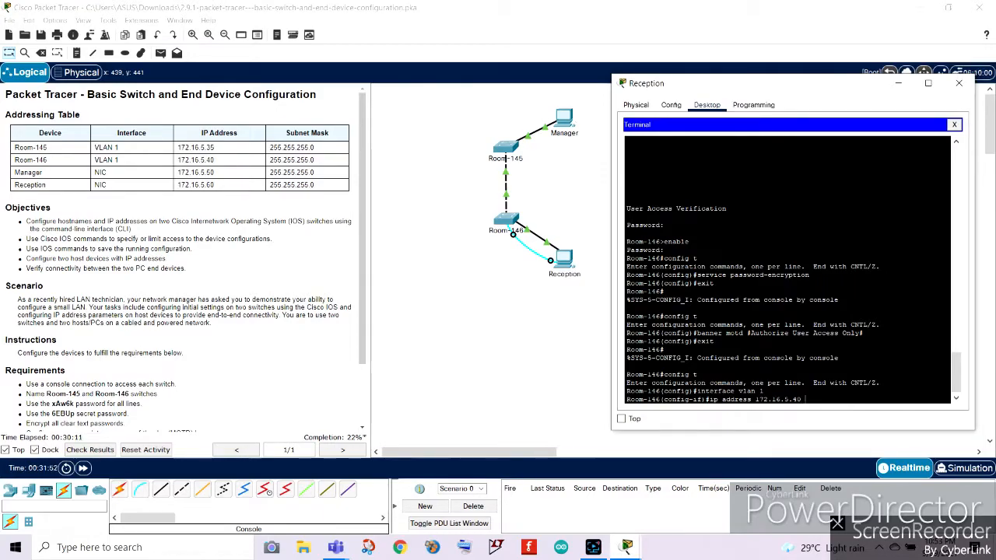
type(".255.255.0")
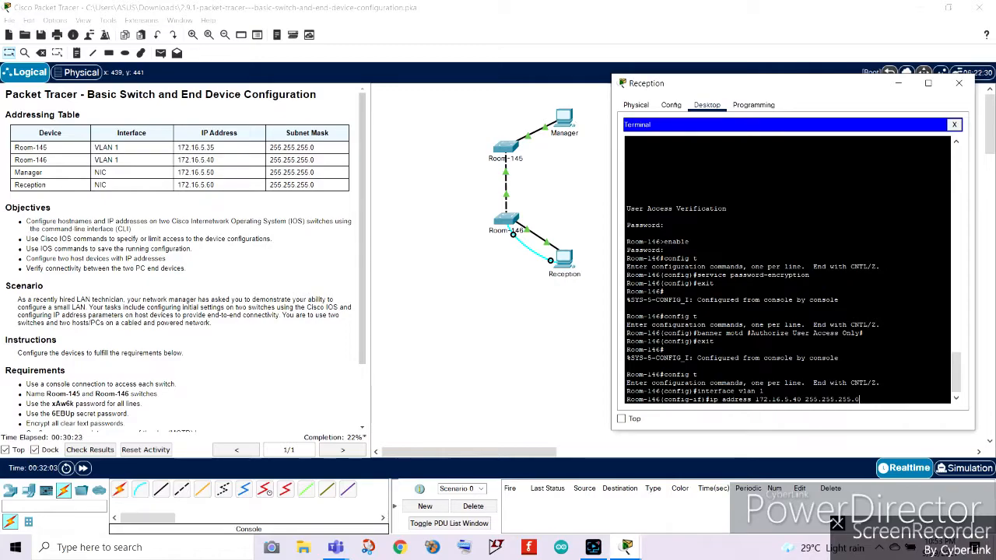
key("Return")
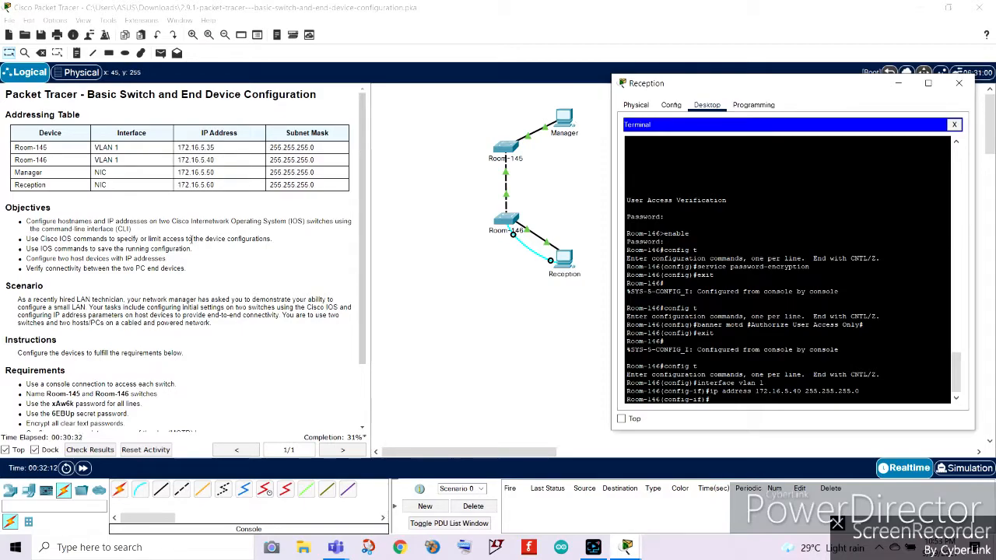
Enable the VLAN 1 interface with no shutdown and exit back to global configuration mode.
scroll(208, 340, "down", 1)
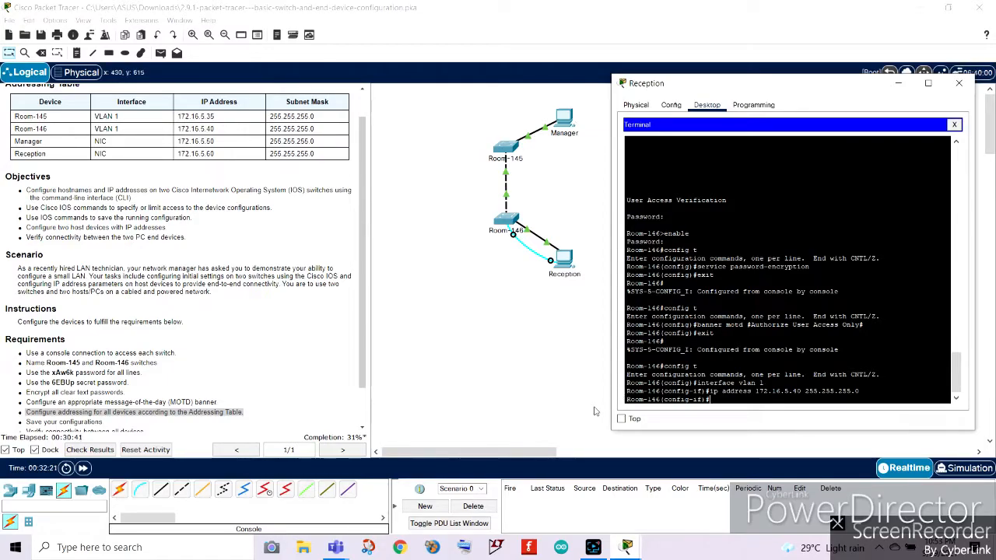
type("no shutdown")
key("Return")
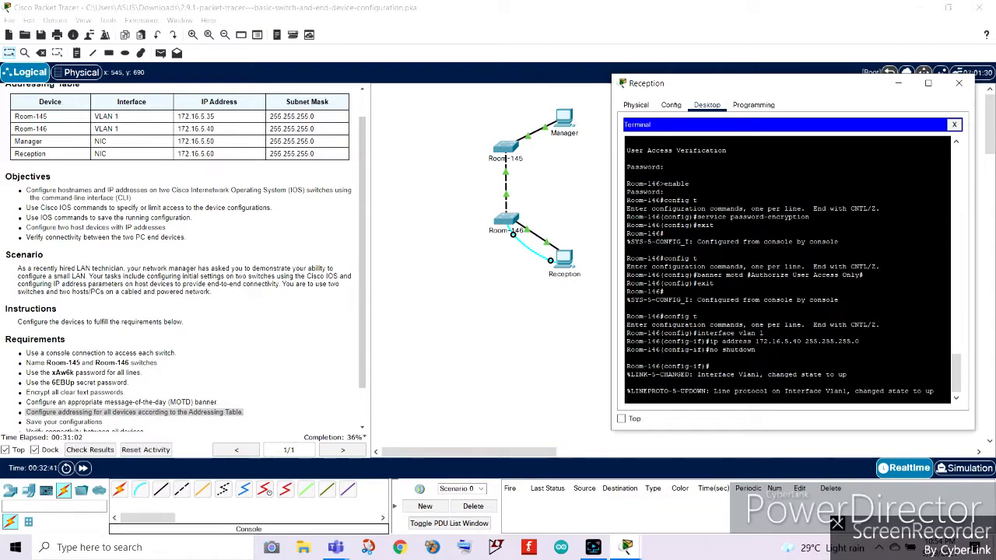
key("Return")
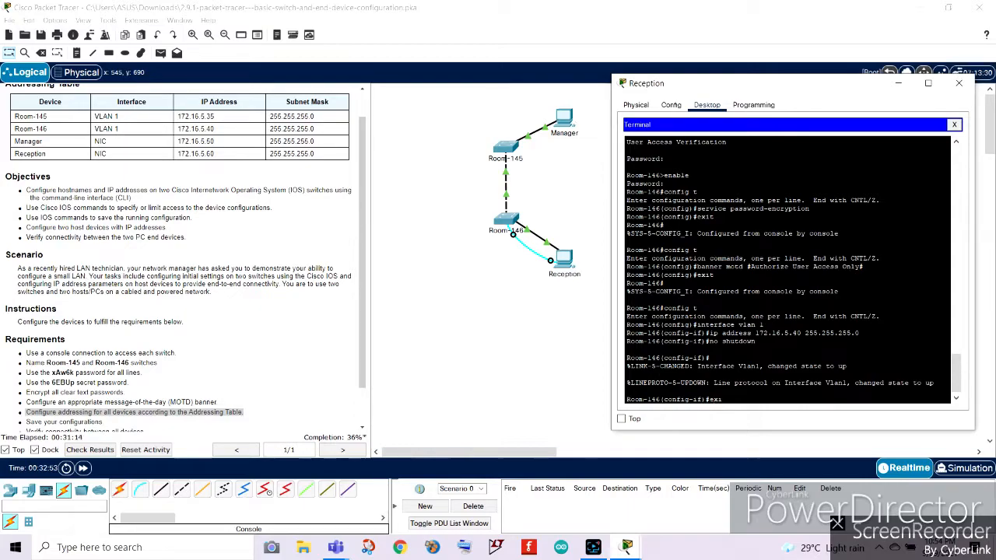
type("xit")
key("Return")
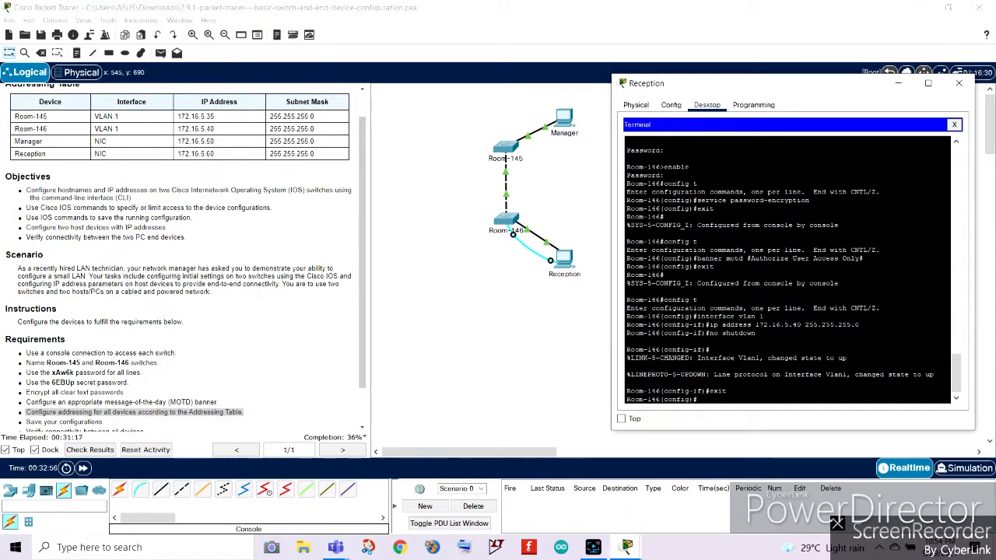
Save the running configuration to the startup configuration with copy run start, accepting the default destination filename.
type("save confi")
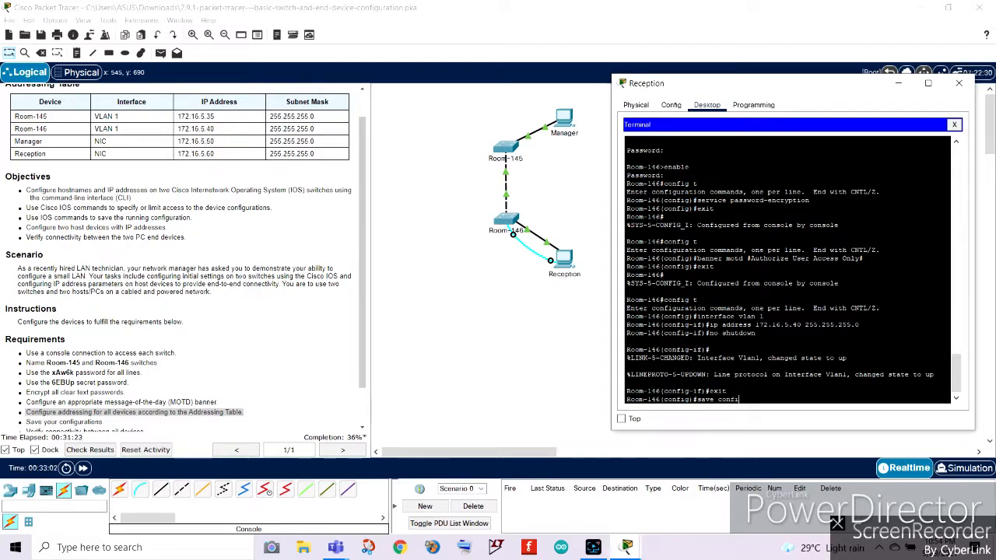
key("BackSpace")
key("BackSpace")
key("BackSpace")
key("BackSpace")
key("BackSpace")
key("BackSpace")
key("BackSpace")
key("BackSpace")
key("BackSpace")
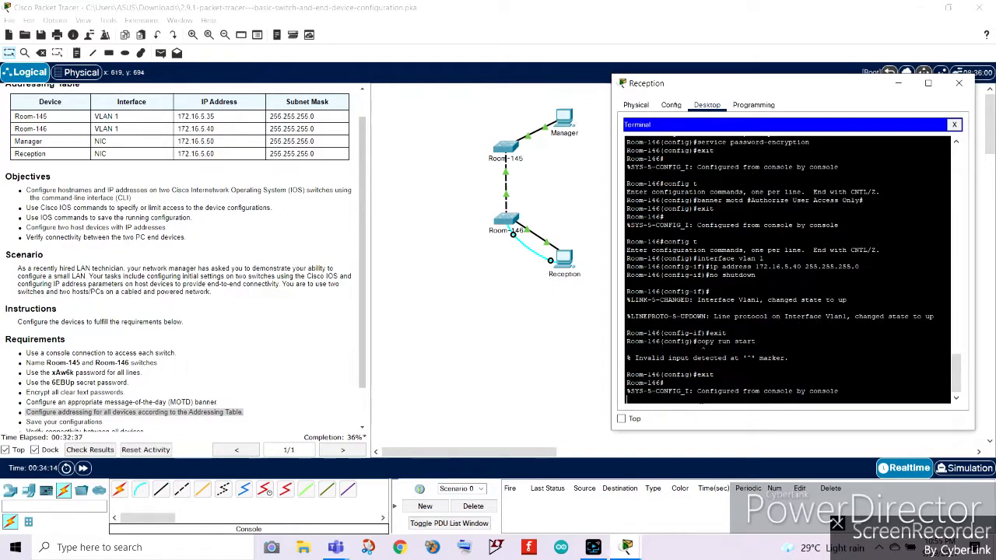
key("Return")
type("c")
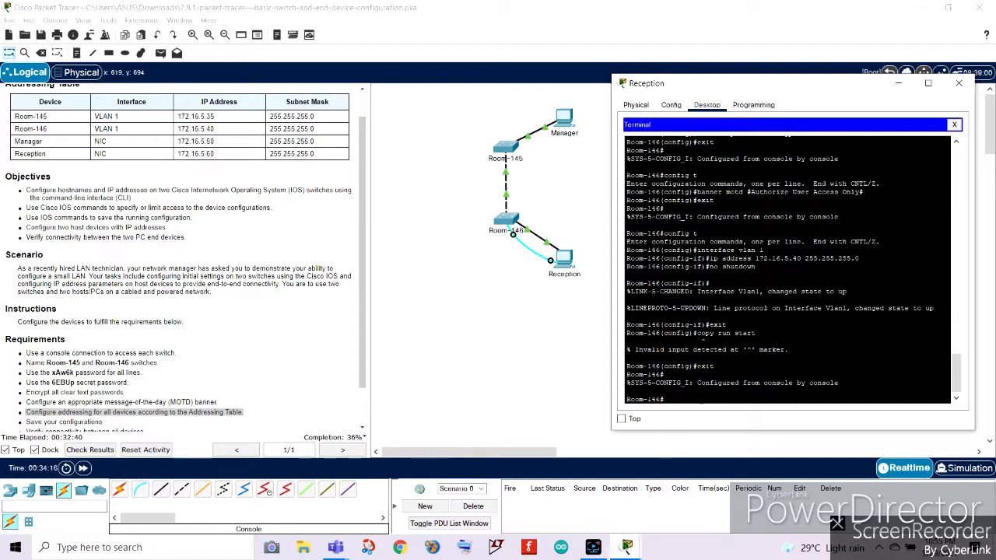
type("opy")
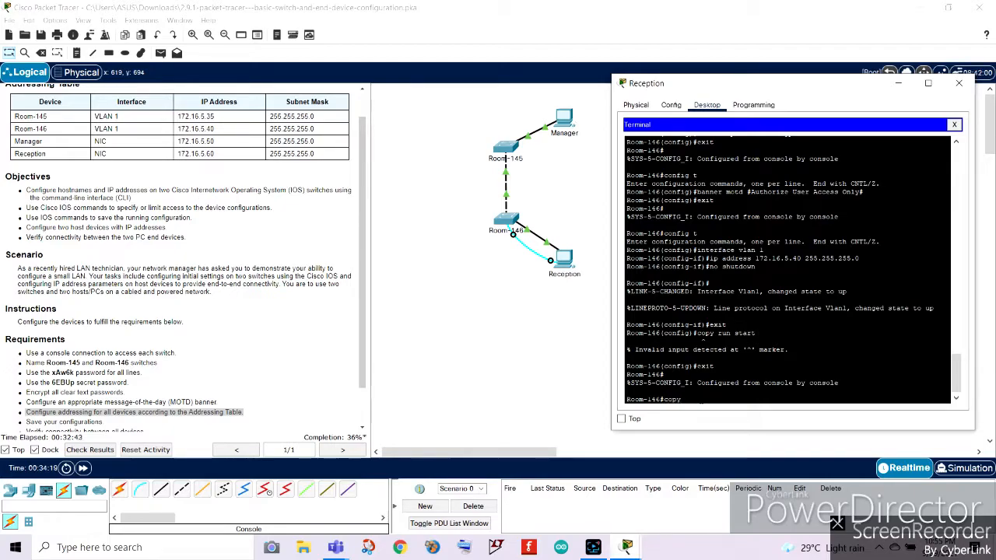
left_click_drag(755, 333, 697, 333)
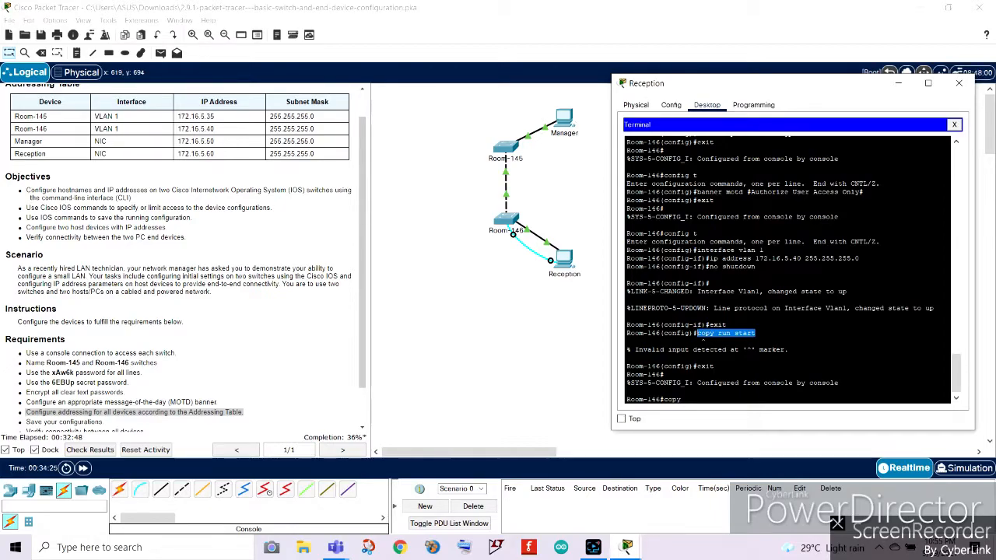
left_click(700, 402)
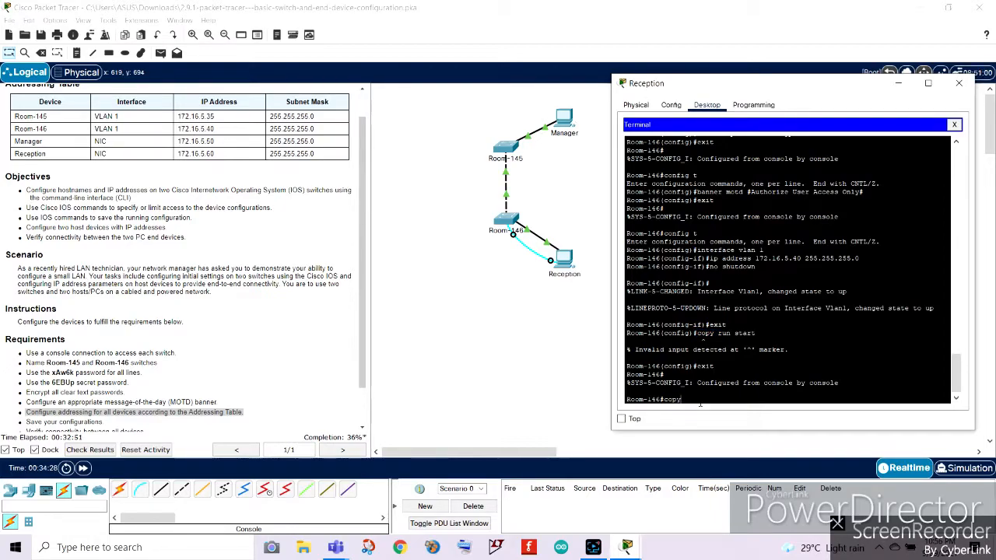
type("run start")
key("Return")
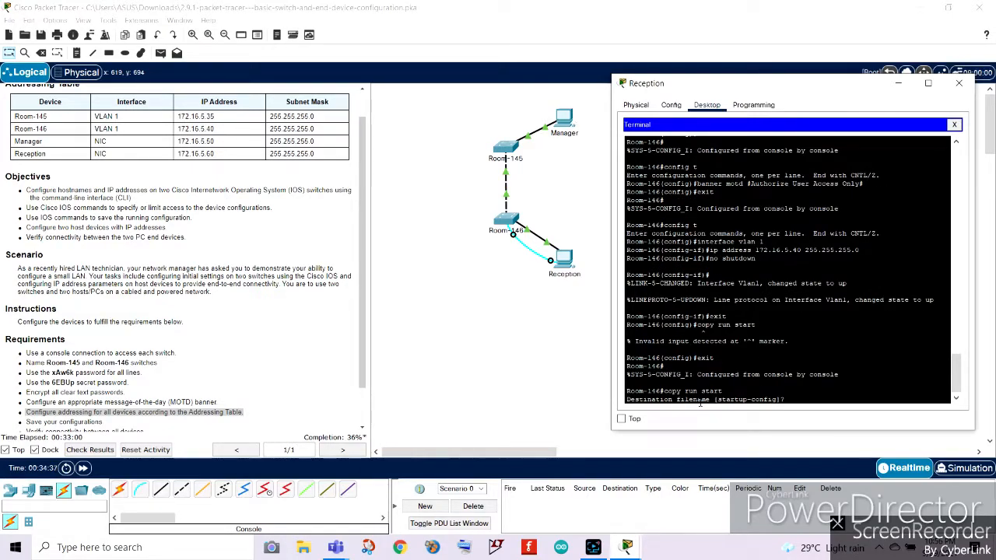
key("Return")
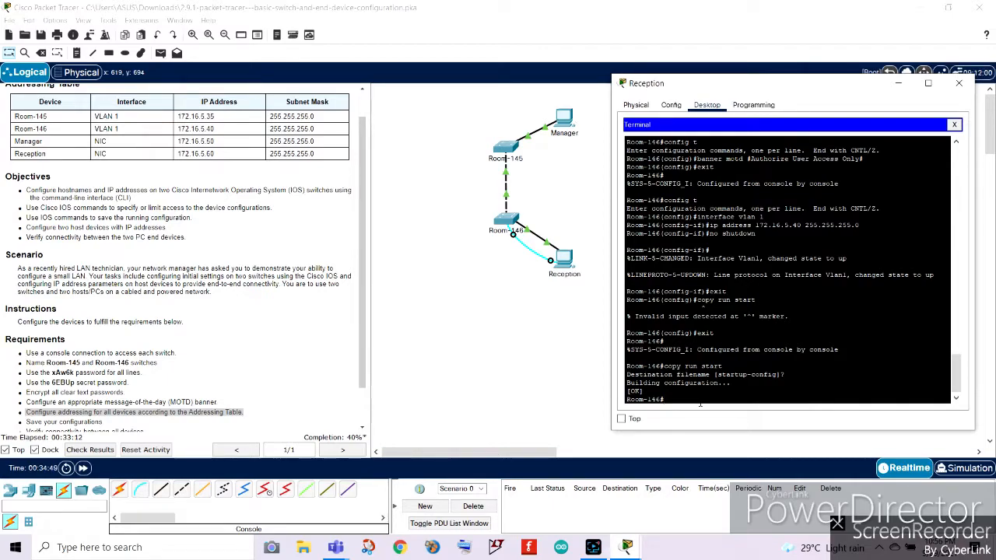
Review the remaining requirements in the instructions and return to the Reception terminal window.
scroll(59, 372, "down", 1)
left_click(98, 378)
left_click_drag(103, 380, 24, 379)
mouse_move(626, 547)
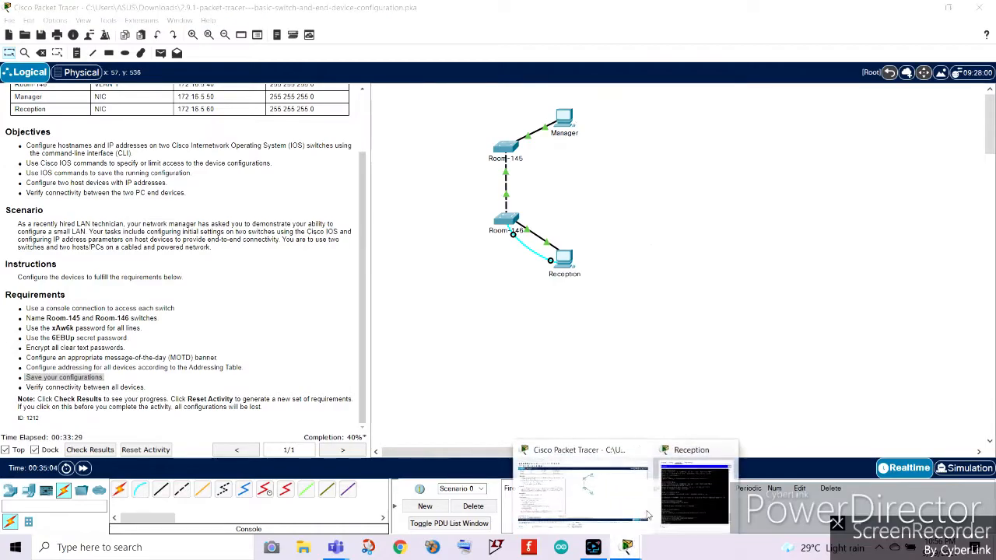
left_click(678, 505)
left_click_drag(149, 388, 24, 387)
left_click(683, 477)
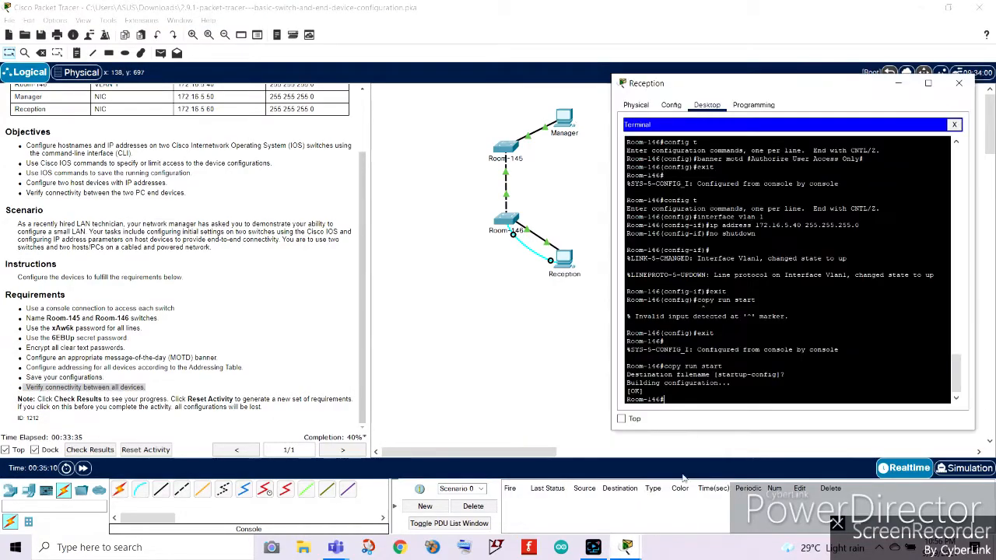
left_click(87, 358)
mouse_move(634, 549)
left_click(682, 488)
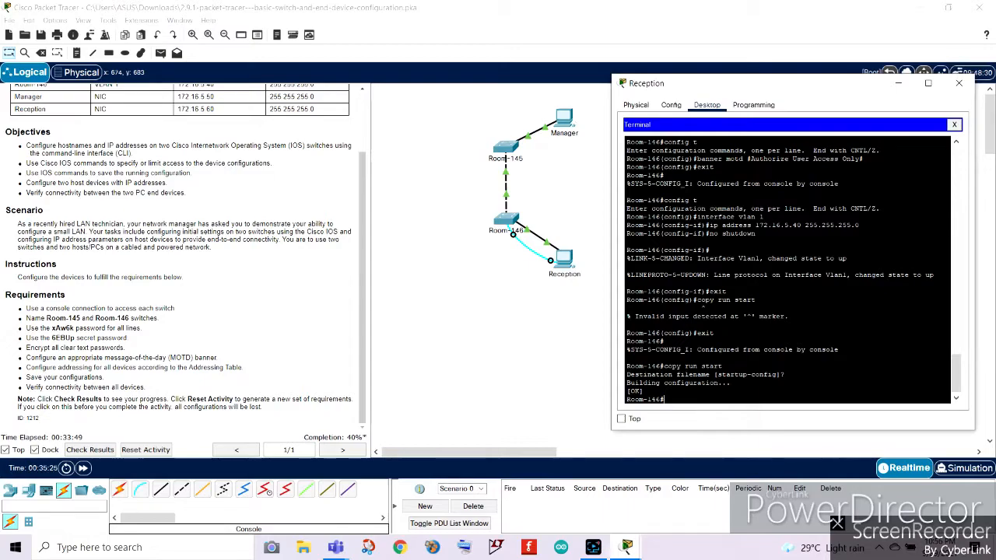
Close the terminal and open IP Configuration on the Reception PC's Desktop.
left_click(959, 83)
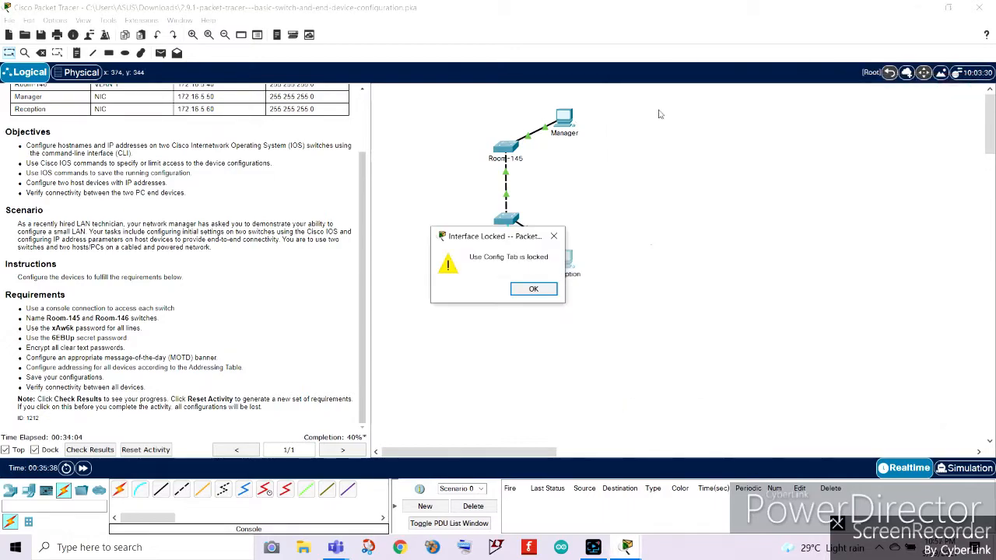
left_click(553, 238)
left_click(566, 266)
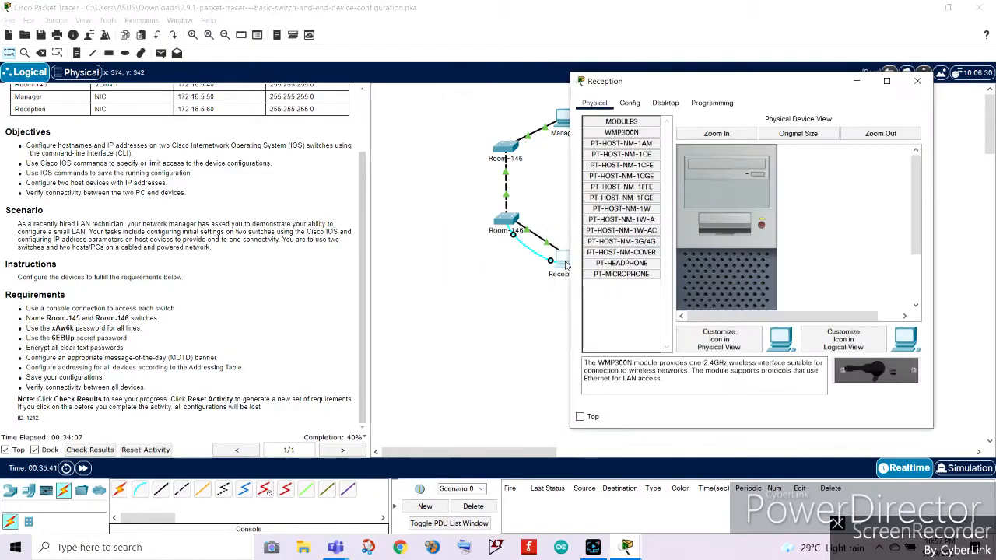
left_click(665, 103)
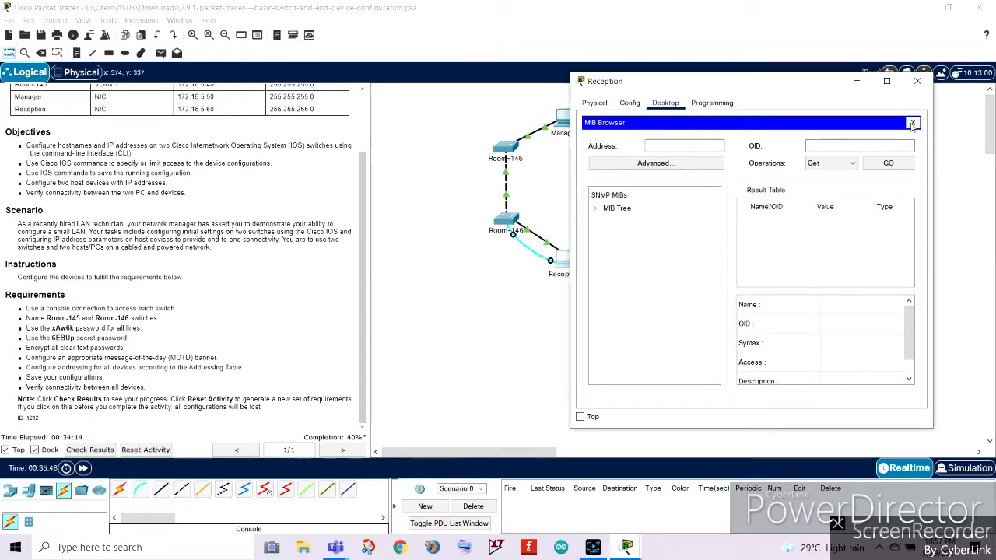
left_click(918, 81)
left_click(565, 261)
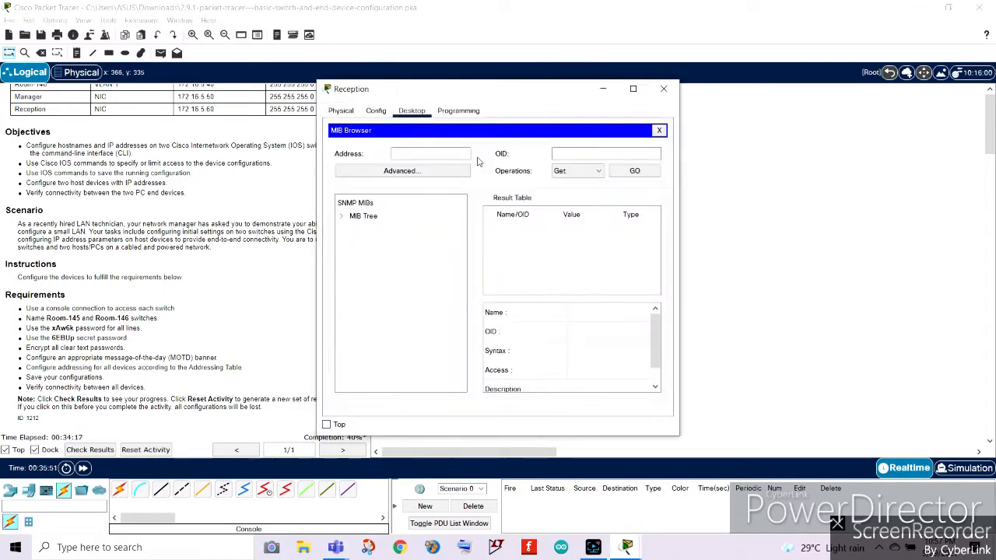
left_click_drag(479, 92, 763, 95)
left_click(947, 133)
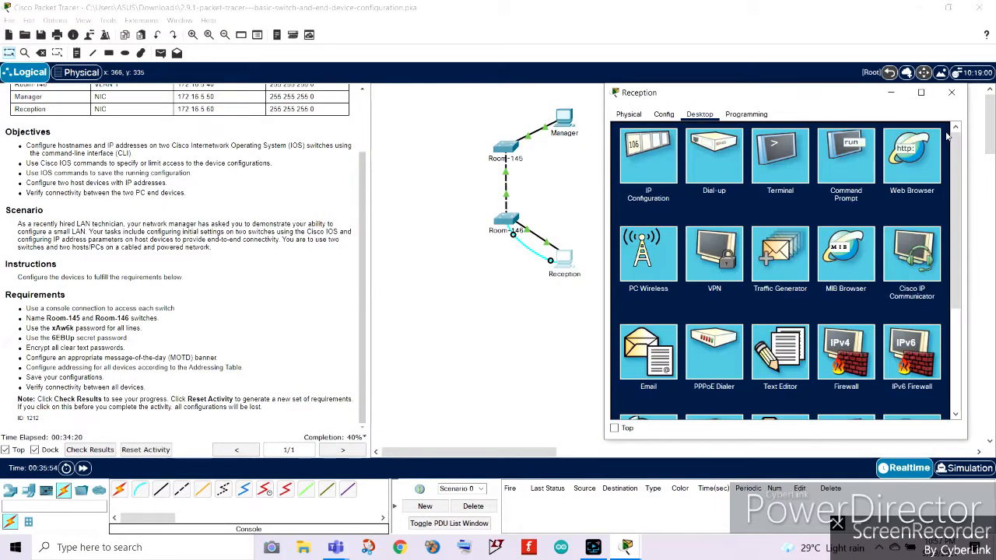
left_click(652, 163)
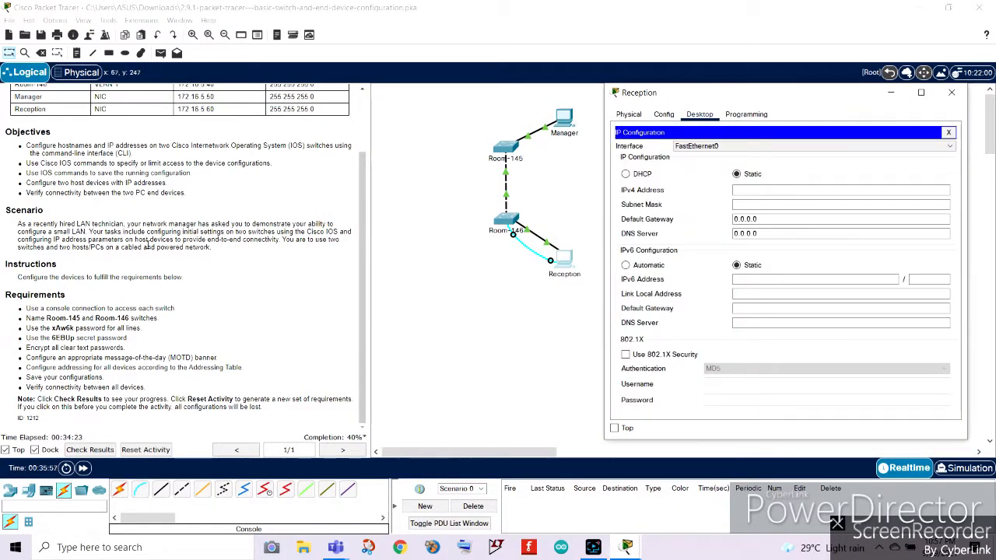
left_click(751, 188)
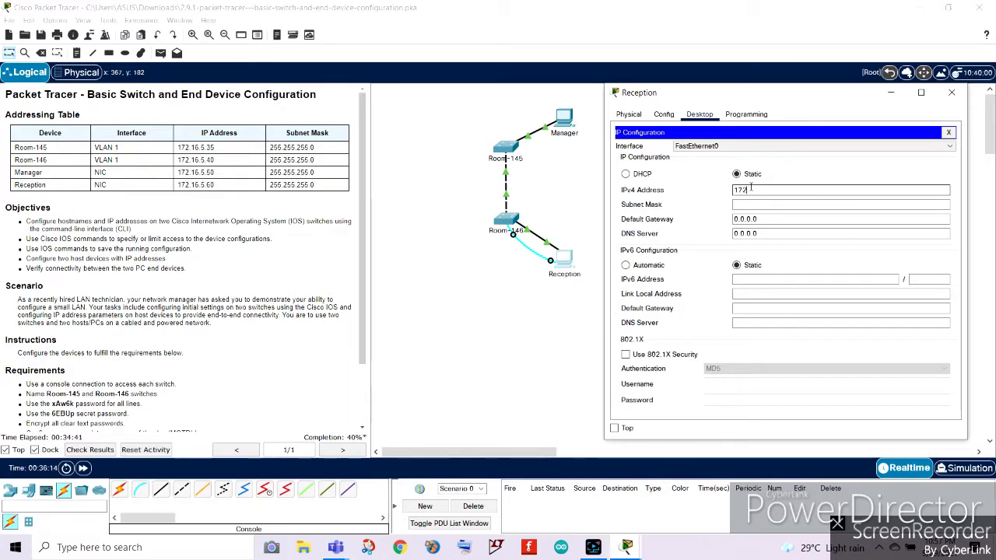
type(".16.5")
left_click(181, 185)
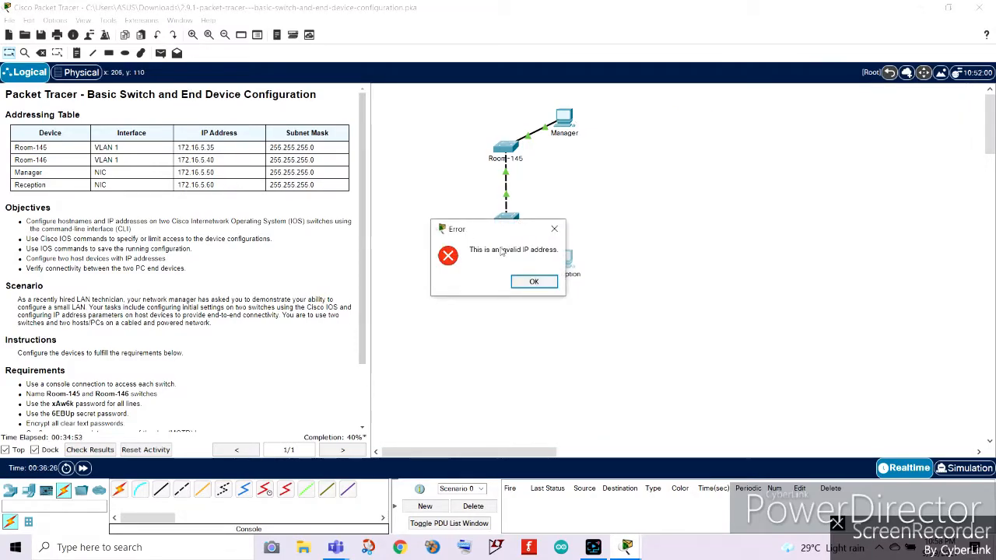
left_click(533, 282)
left_click_drag(180, 185, 228, 191)
Set the Reception PC's static IPv4 address to 172.16.5.60 and subnet mask to 255.255.255.0.
double_click(571, 259)
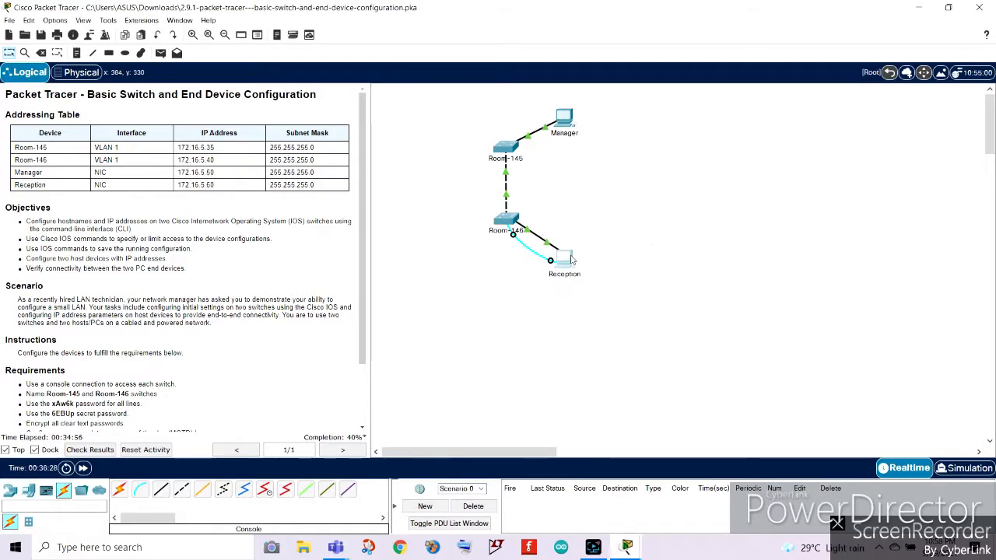
type("1")
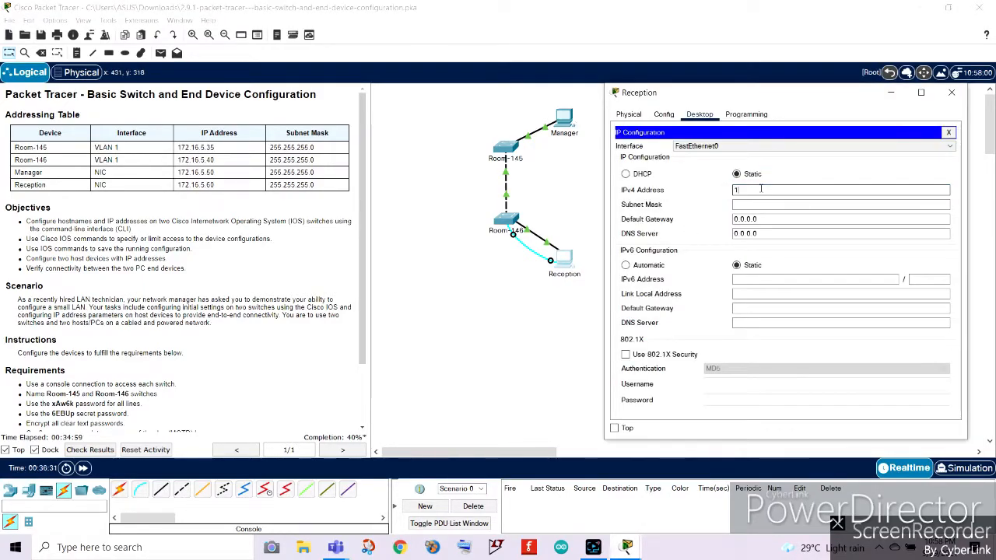
type("72.16.5.60")
left_click(748, 204)
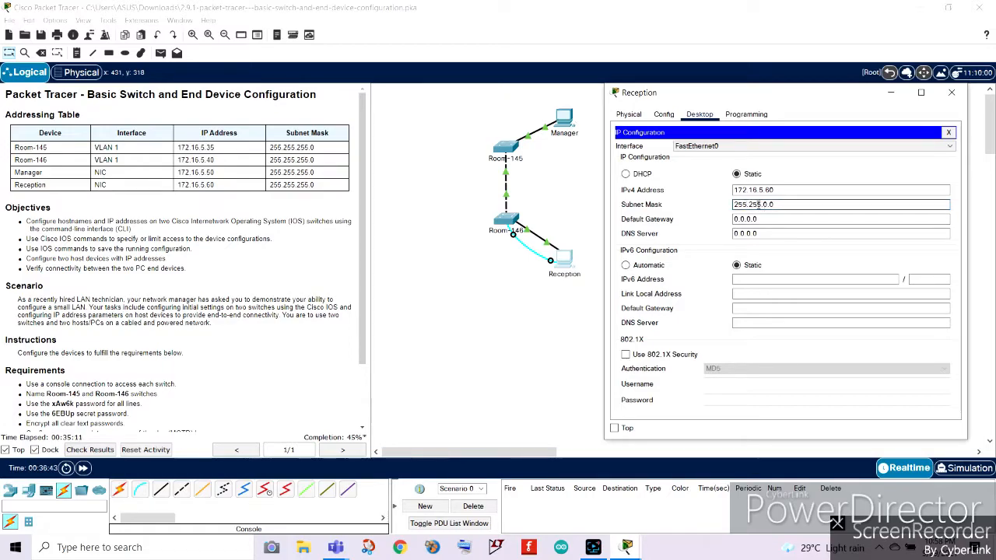
left_click(766, 204)
type("255")
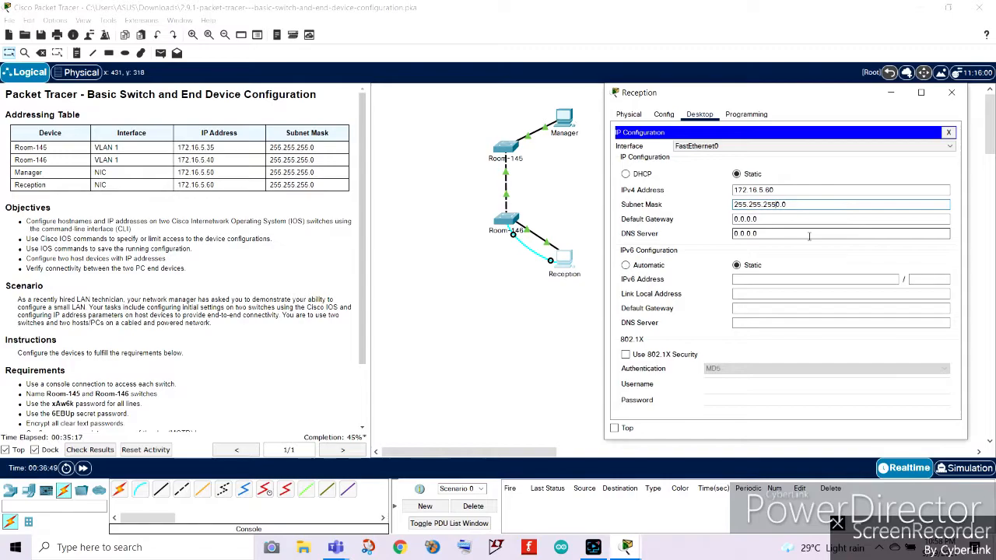
left_click(813, 205)
key("BackSpace")
key("BackSpace")
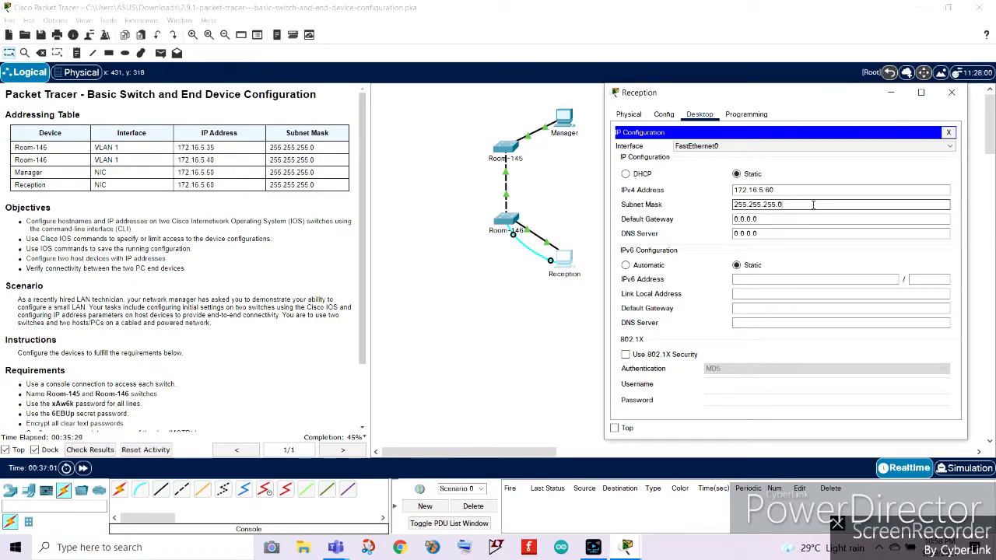
Close the Reception PC's IP Configuration and open its Command Prompt instead.
left_click(951, 92)
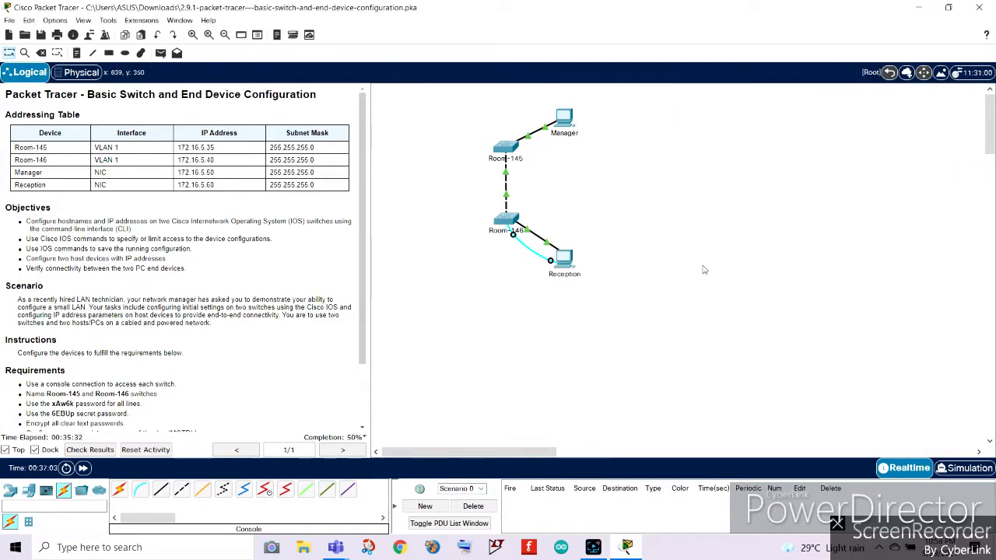
scroll(4, 352, "down", 2)
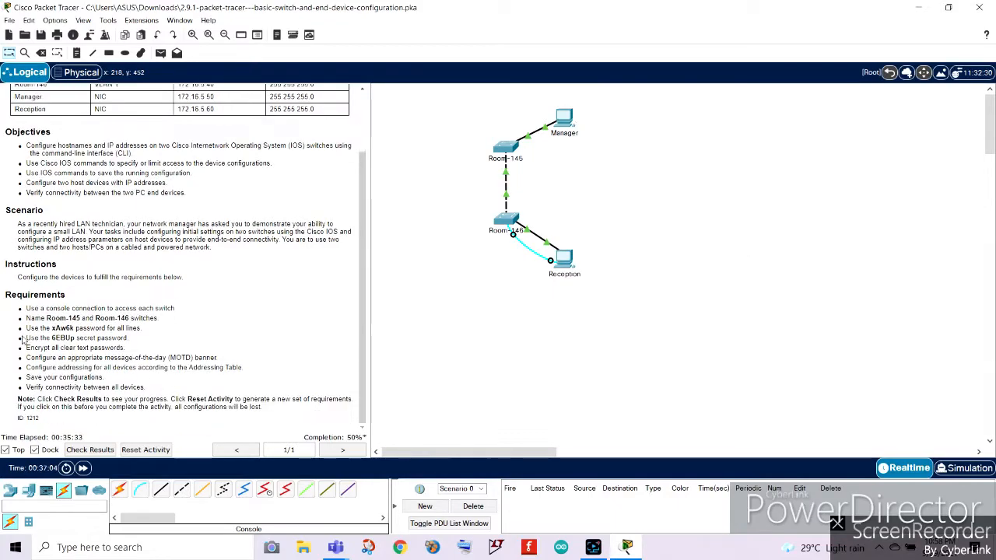
left_click(564, 261)
left_click(576, 268)
left_click_drag(518, 92, 836, 80)
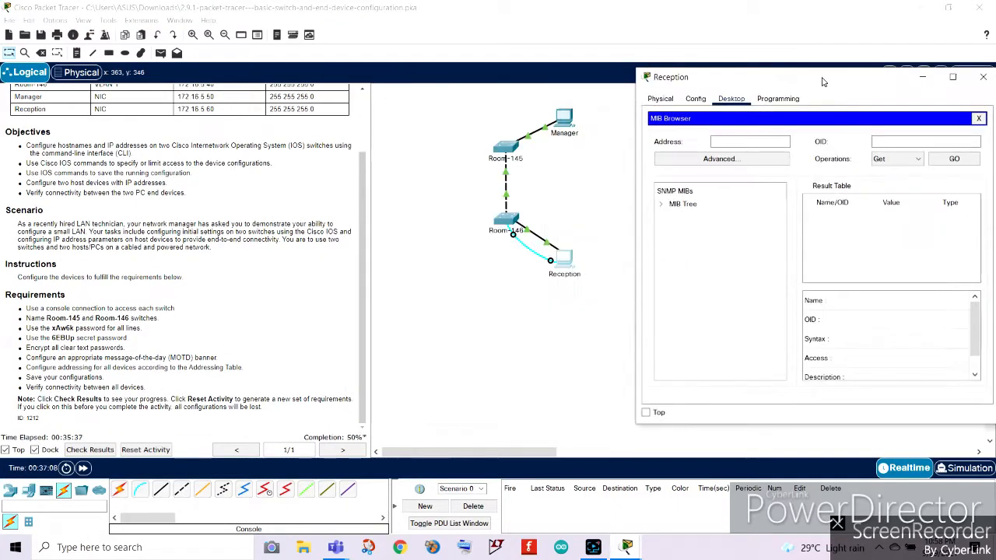
left_click(979, 120)
left_click(867, 156)
left_click_drag(777, 80, 761, 77)
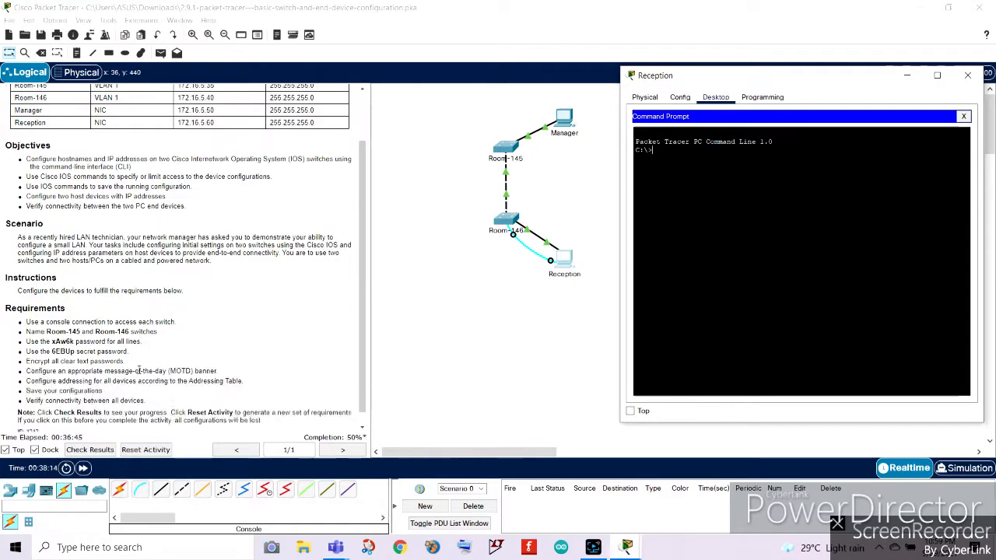
Review the connectivity requirement and ping Room-146 at 172.16.5.40 from the Reception PC.
scroll(145, 387, "down", 1)
left_click_drag(145, 387, 28, 388)
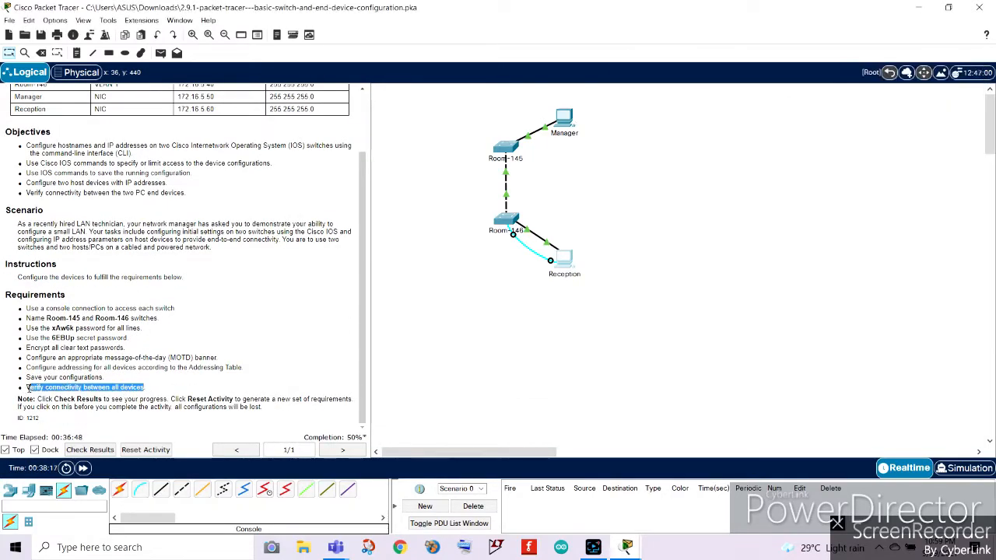
left_click(626, 547)
left_click(689, 471)
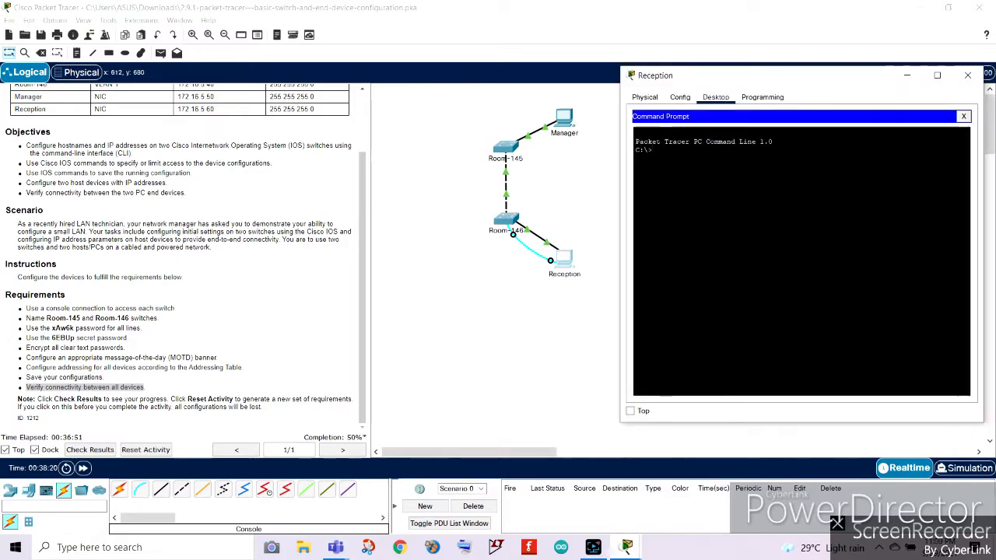
type("ping")
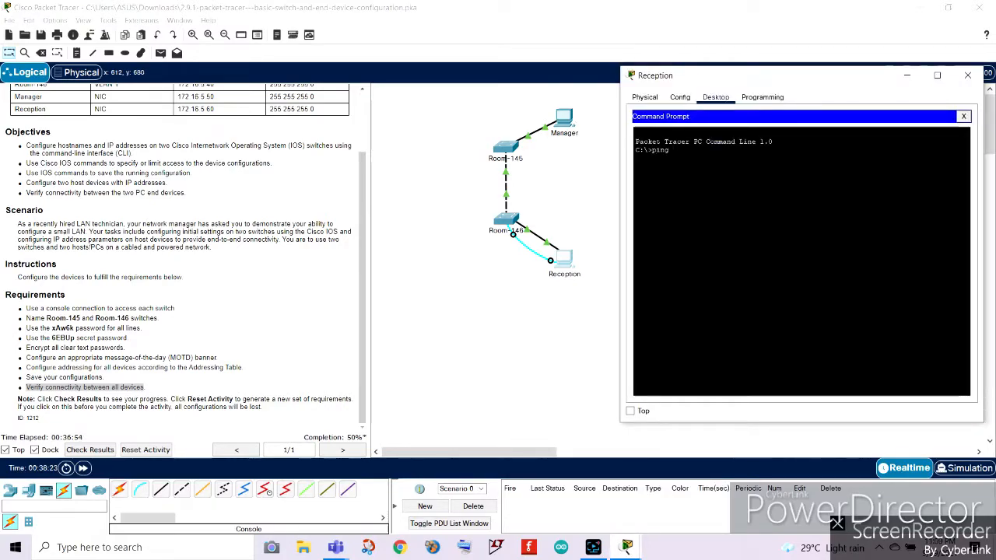
scroll(260, 271, "up", 2)
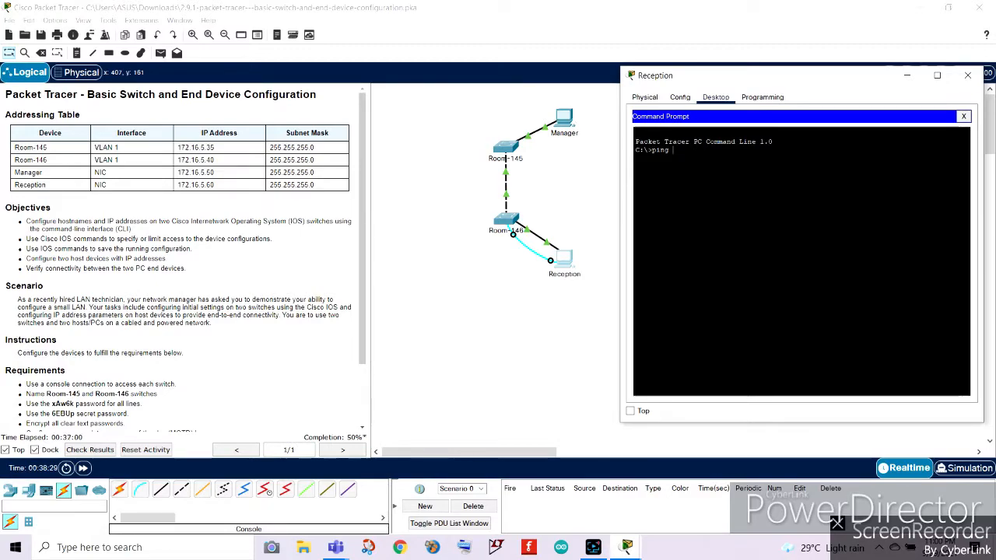
type("172.")
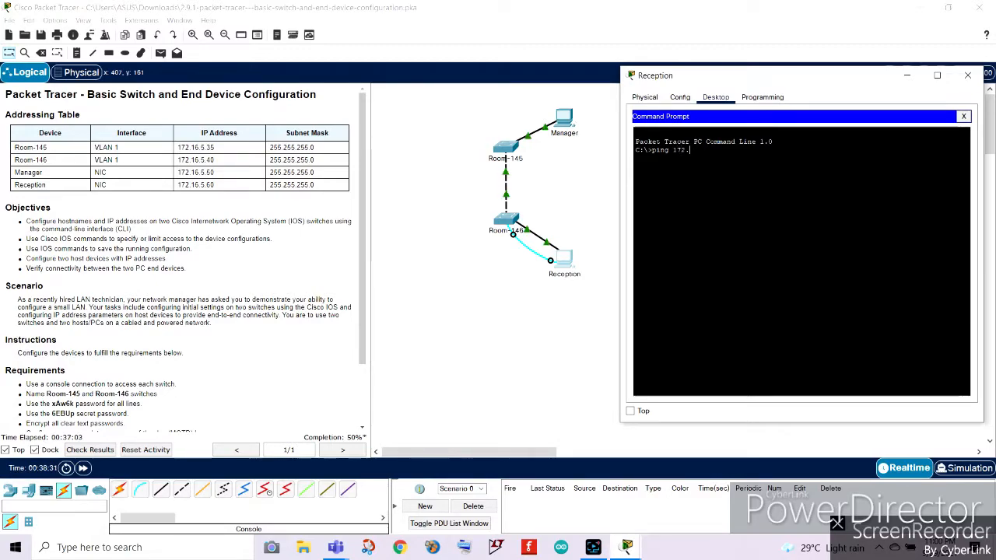
type("16.5.4")
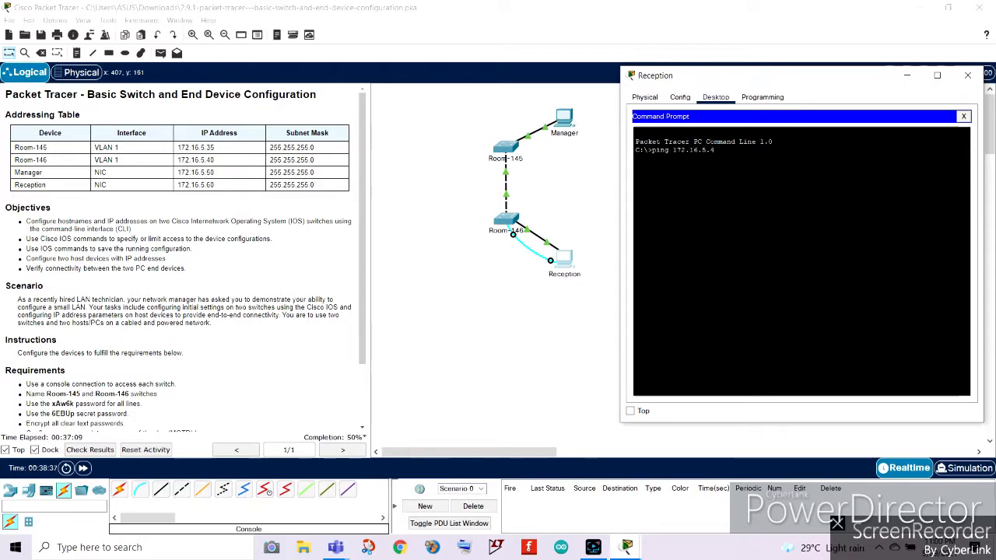
type("0")
key("Return")
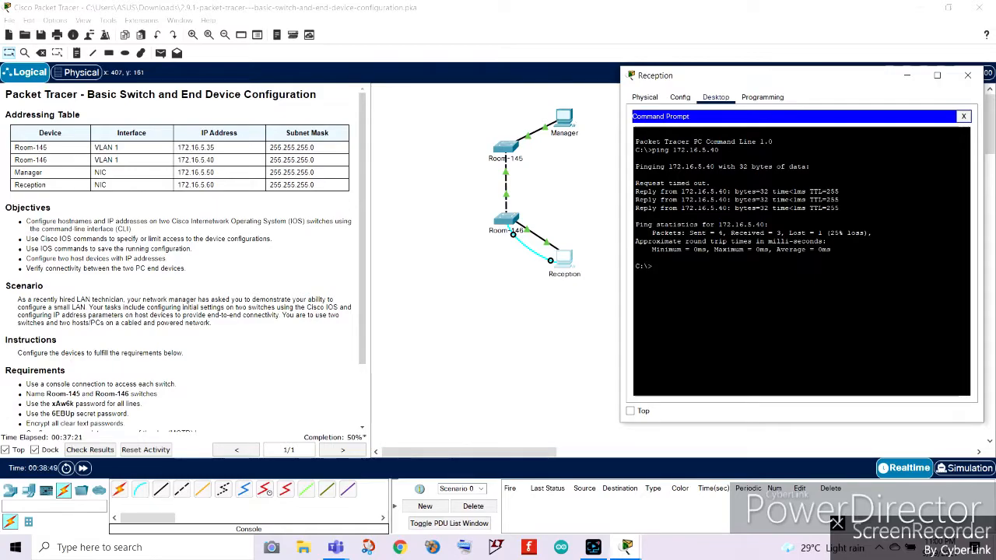
Repeat the ping to 172.16.5.40 from the Reception command prompt.
type("ing ")
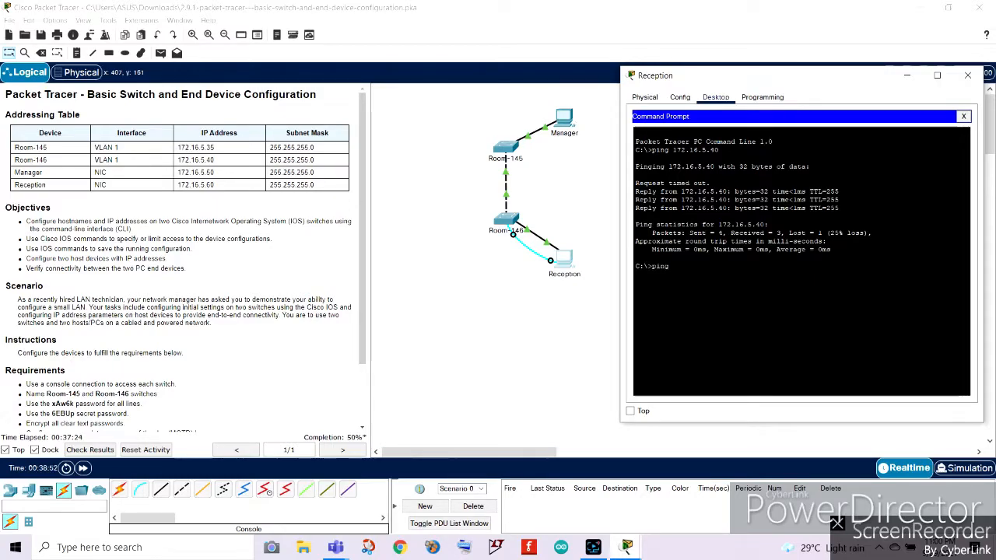
type("172.16.5.40")
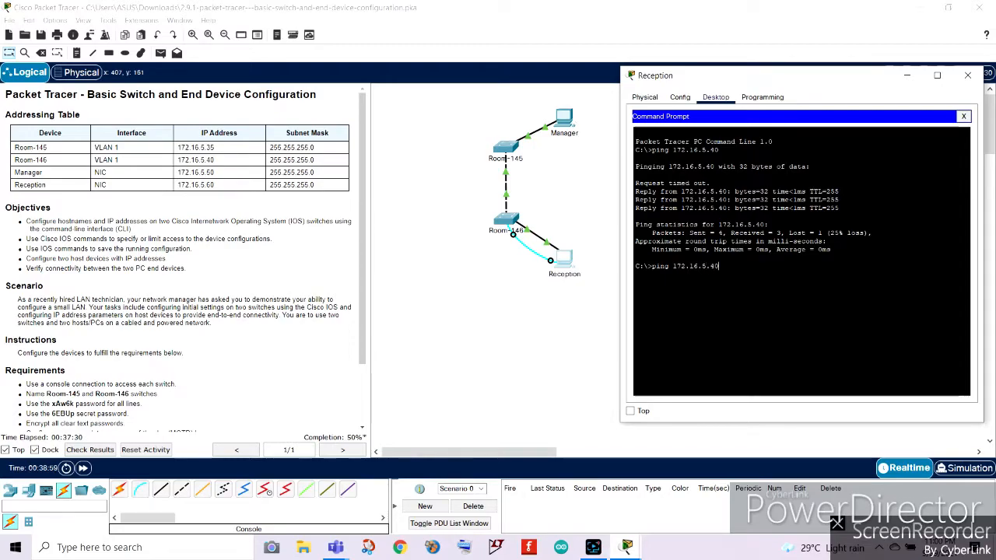
key("Return")
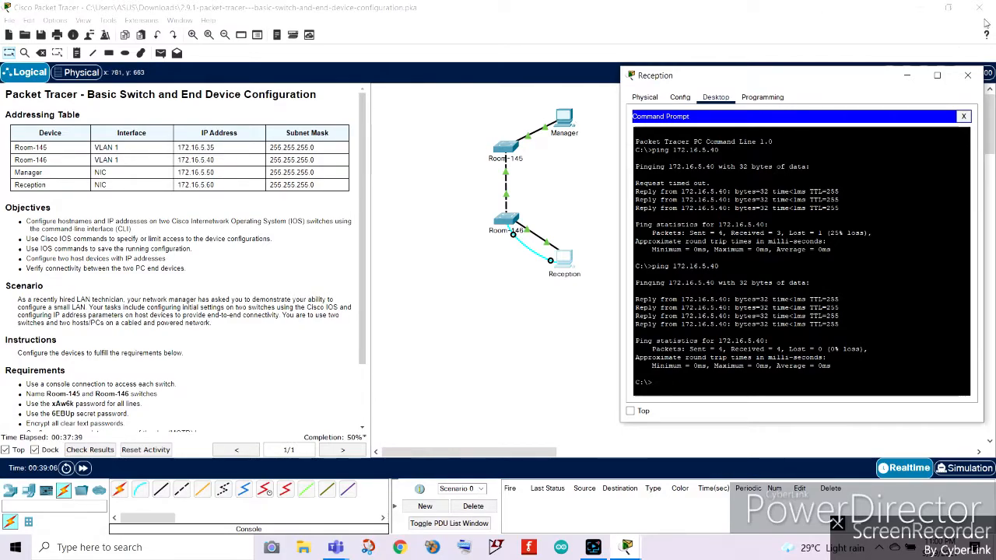
Close the Reception PC and check the activity results, reviewing the assessment items.
left_click(967, 75)
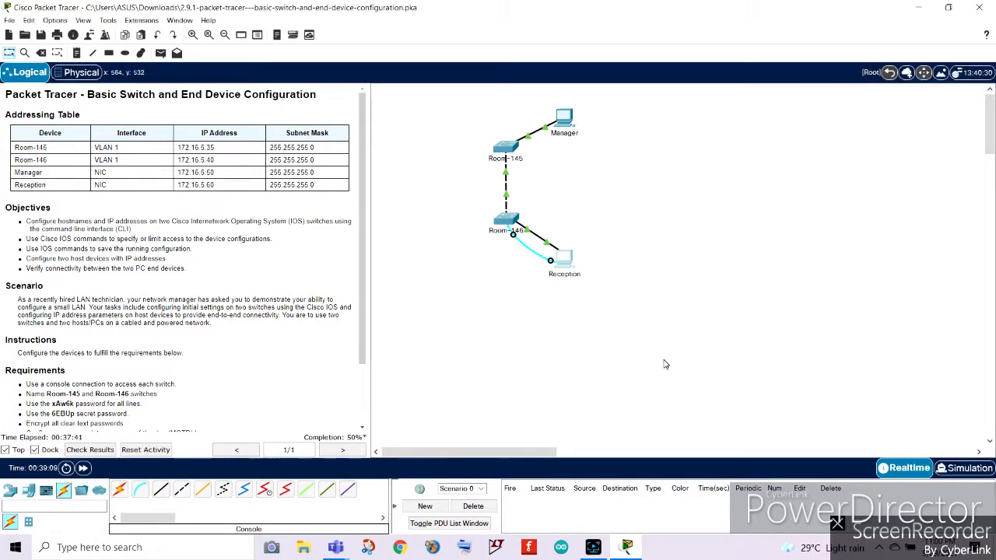
left_click(114, 449)
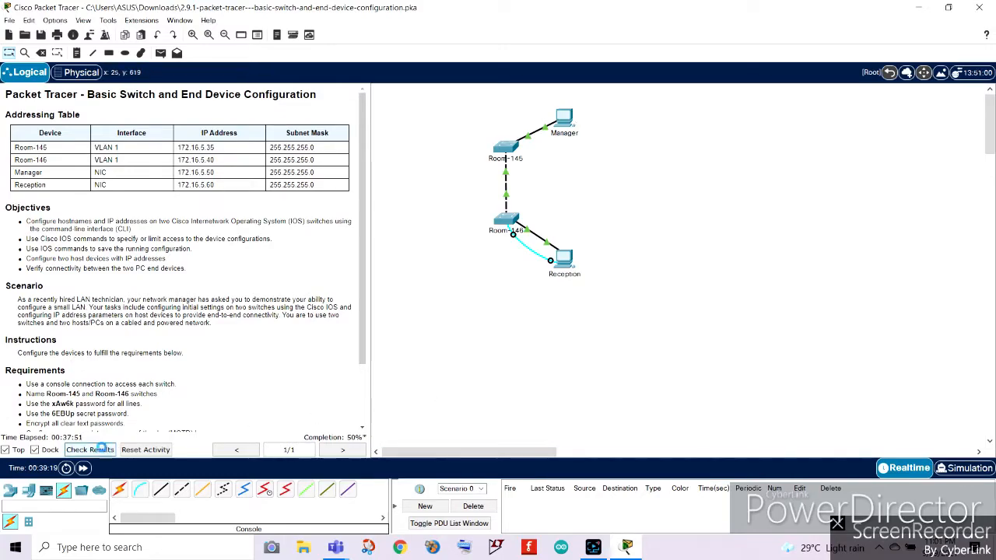
left_click(114, 78)
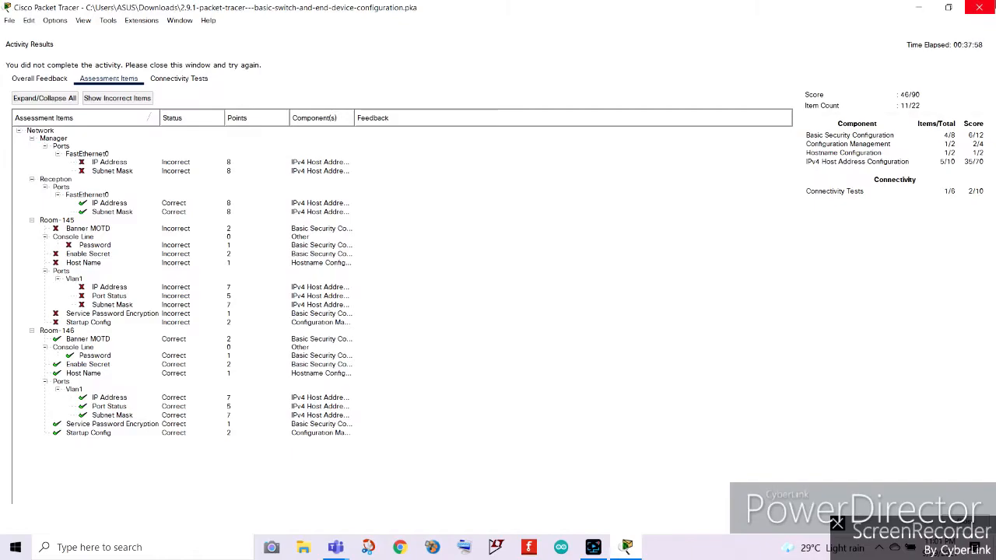
left_click(979, 7)
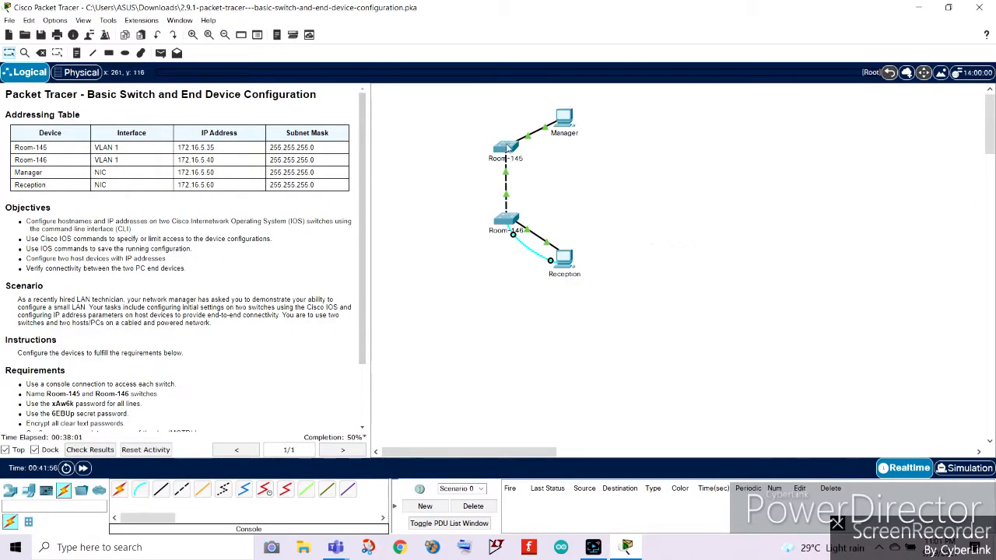
left_click(563, 117)
left_click_drag(481, 98, 753, 91)
left_click(685, 106)
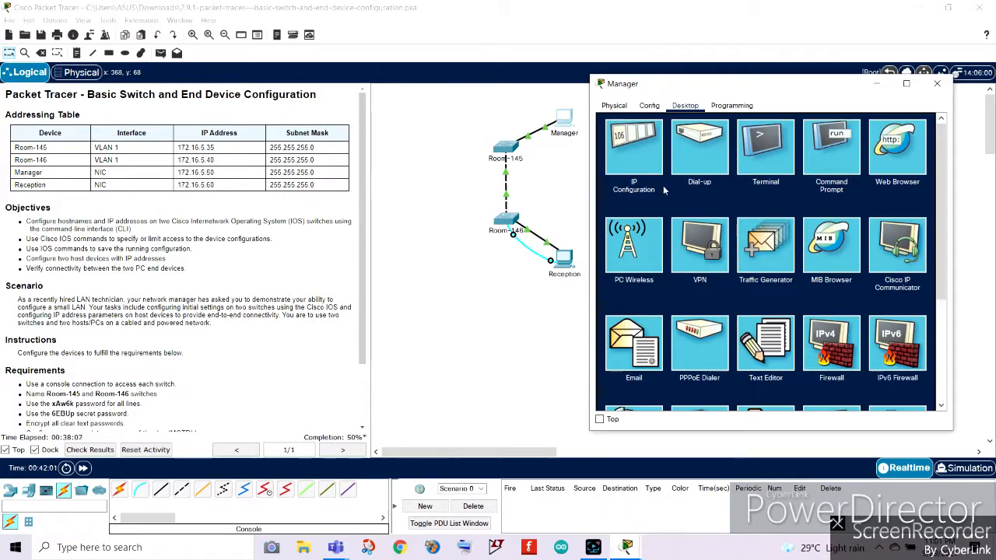
left_click(937, 84)
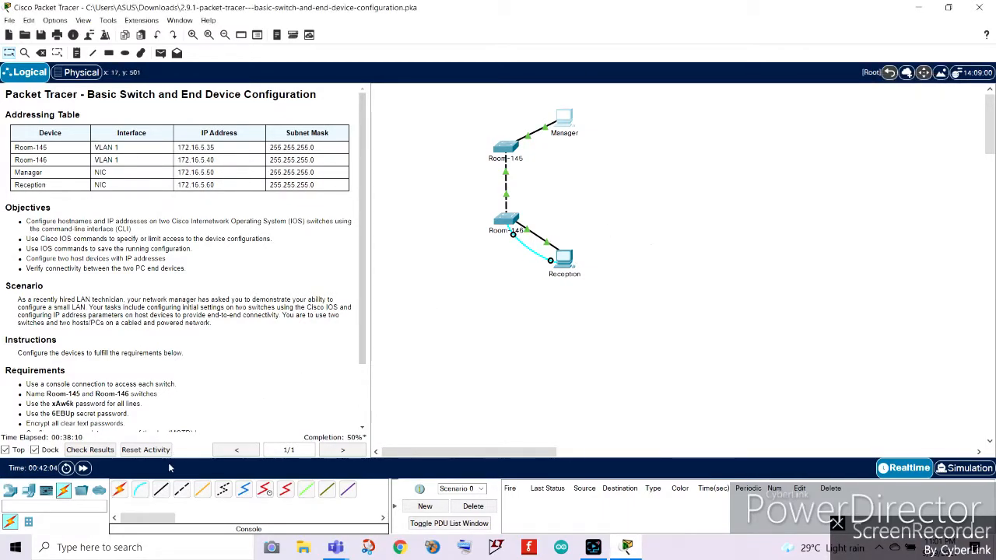
Review the switch naming requirement for Room-145 in the instructions.
left_click(140, 489)
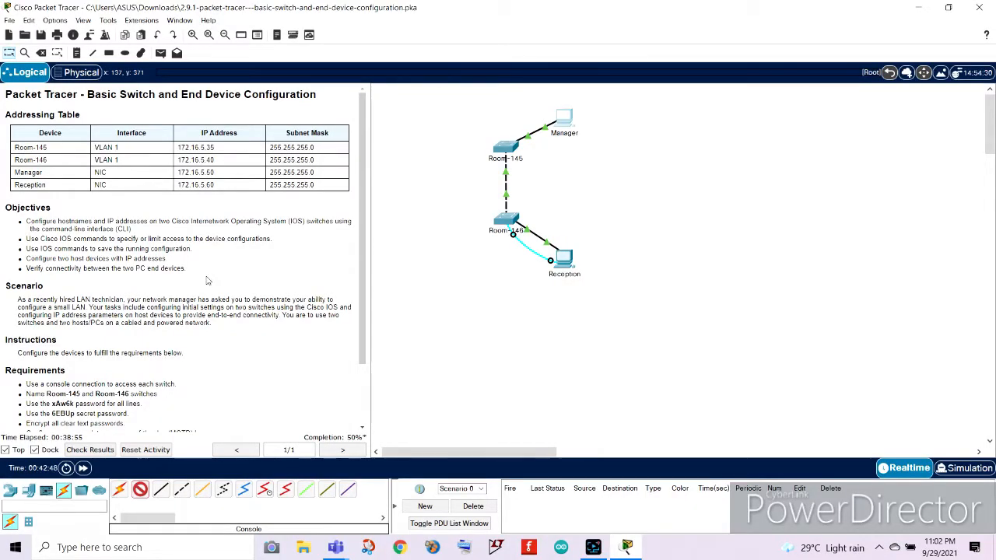
scroll(207, 280, "down", 3)
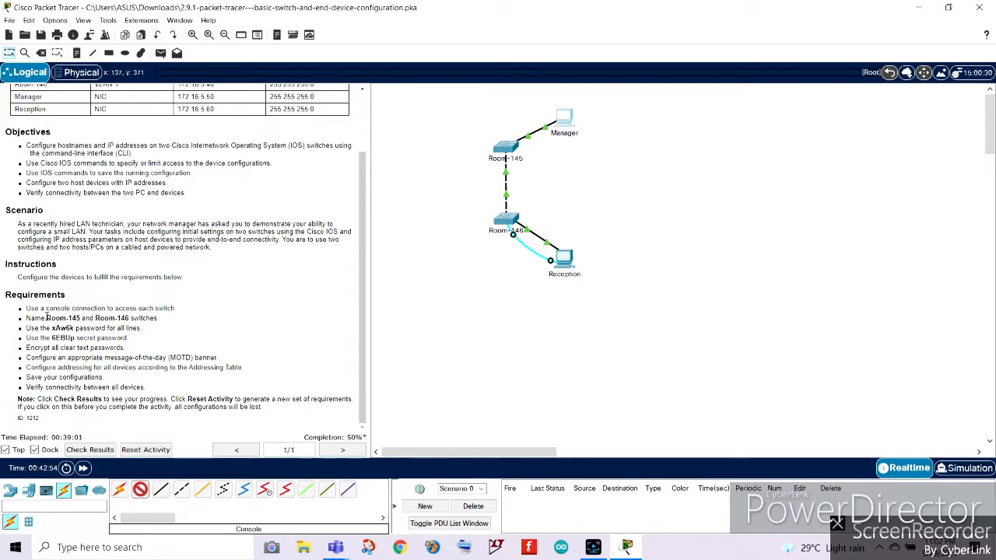
left_click_drag(47, 317, 80, 319)
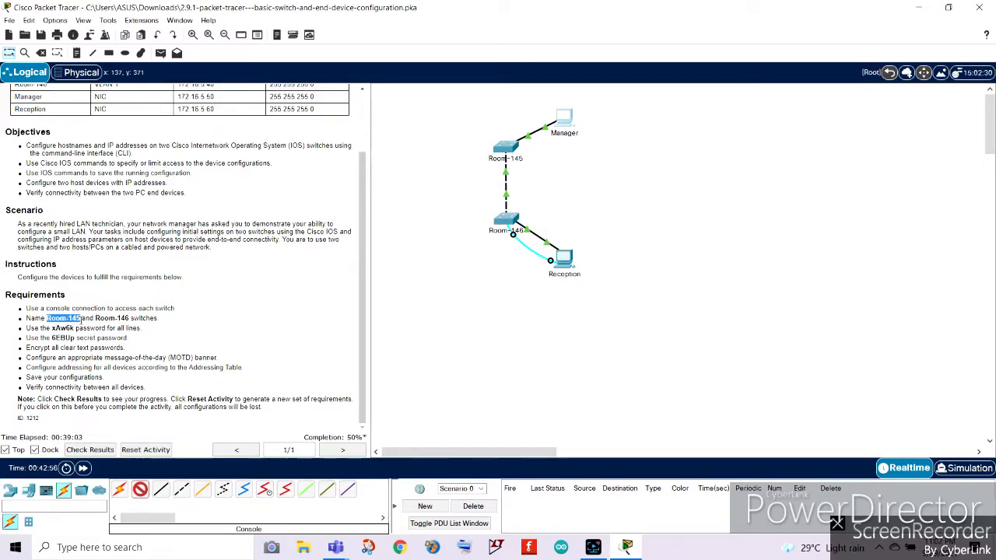
left_click(233, 359)
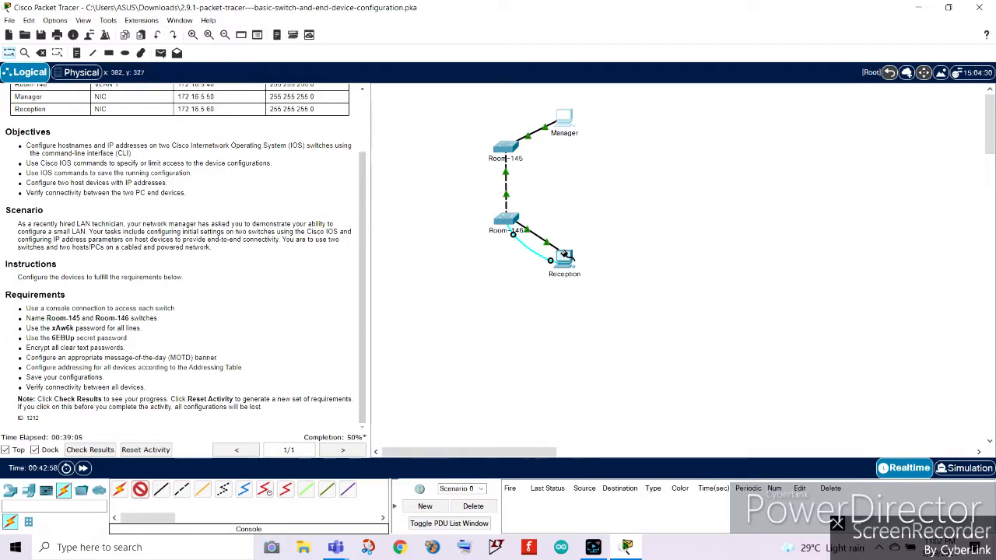
Connect a console cable from the Room-145 switch's Console port to the Manager PC.
left_click(55, 491)
left_click(537, 293)
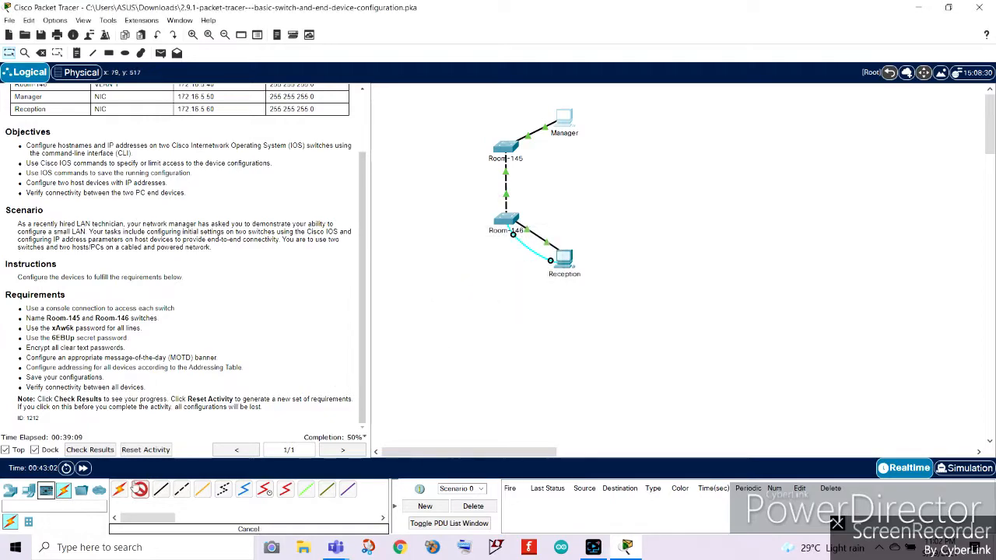
left_click(140, 490)
left_click(514, 150)
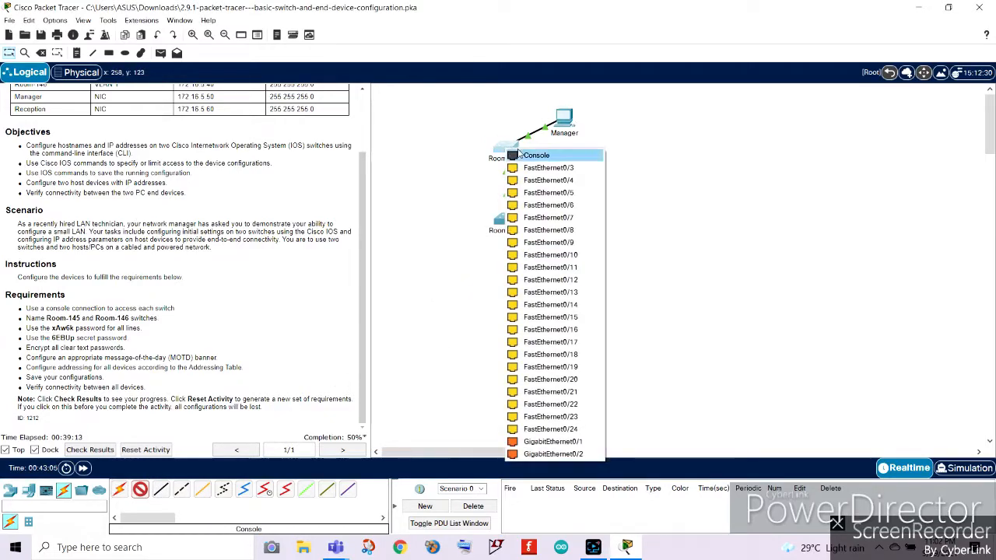
left_click(523, 154)
left_click(574, 121)
left_click(577, 125)
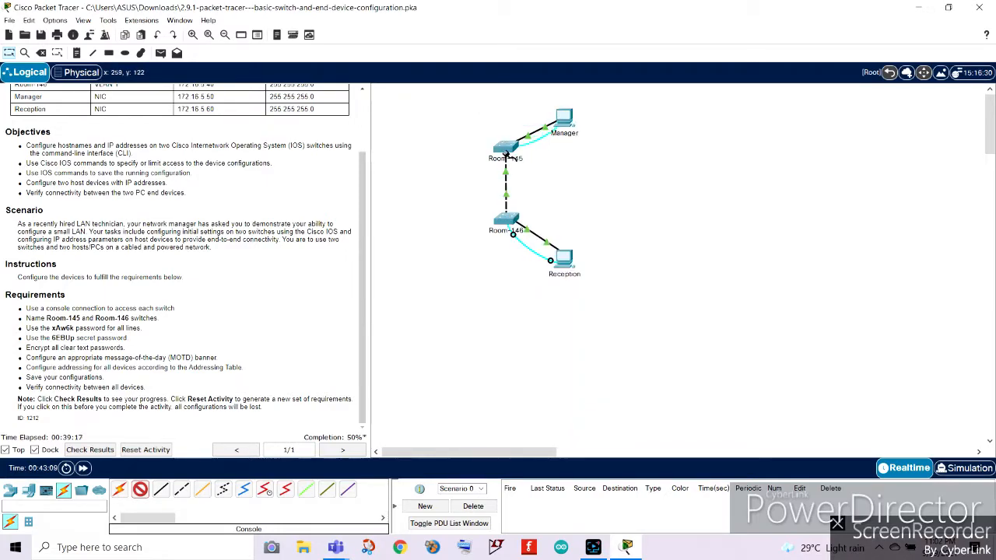
left_click(506, 148)
left_click(525, 156)
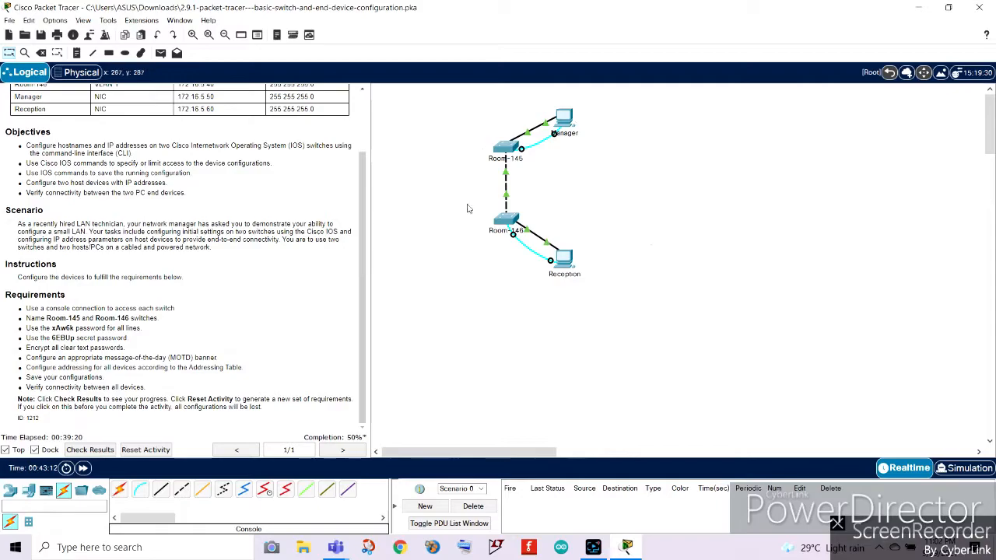
Open the Manager PC's Terminal with default port settings and enter global configuration mode on the switch.
left_click(566, 119)
left_click_drag(482, 26, 769, 90)
left_click(781, 160)
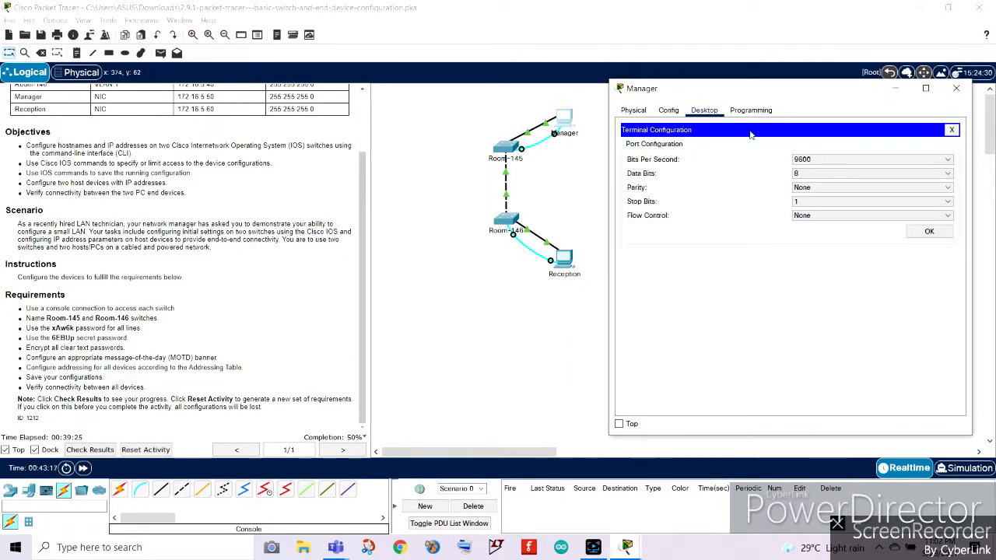
left_click(931, 233)
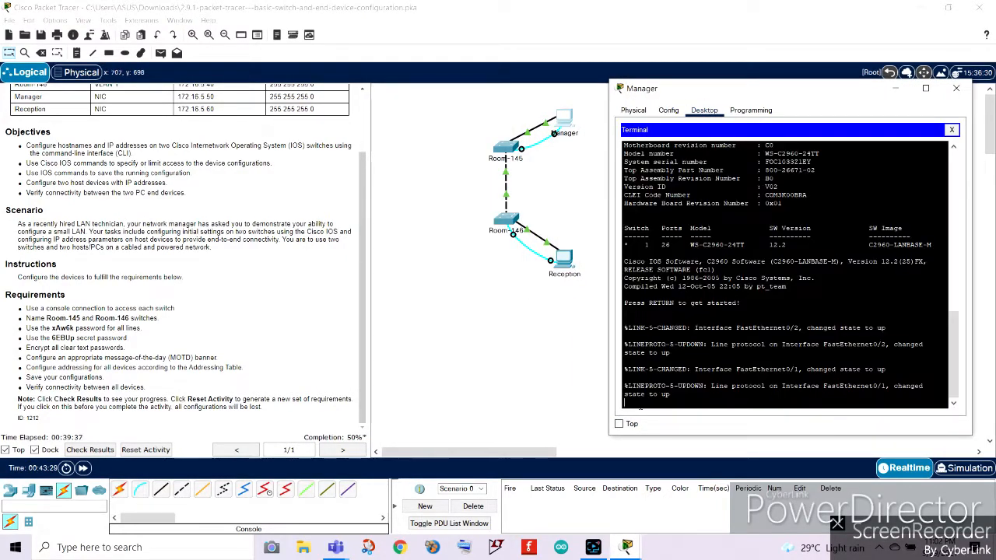
key("Return")
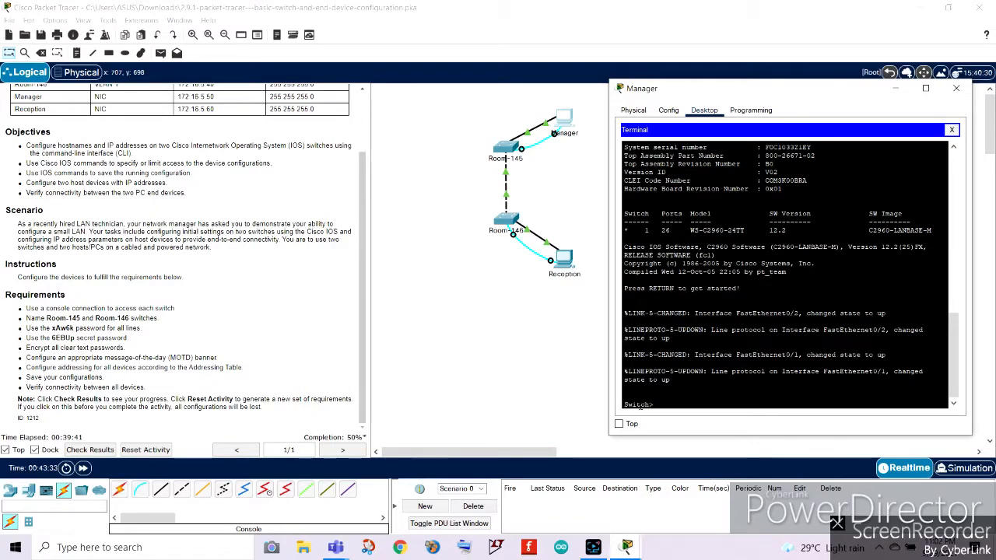
type("enable")
key("Return")
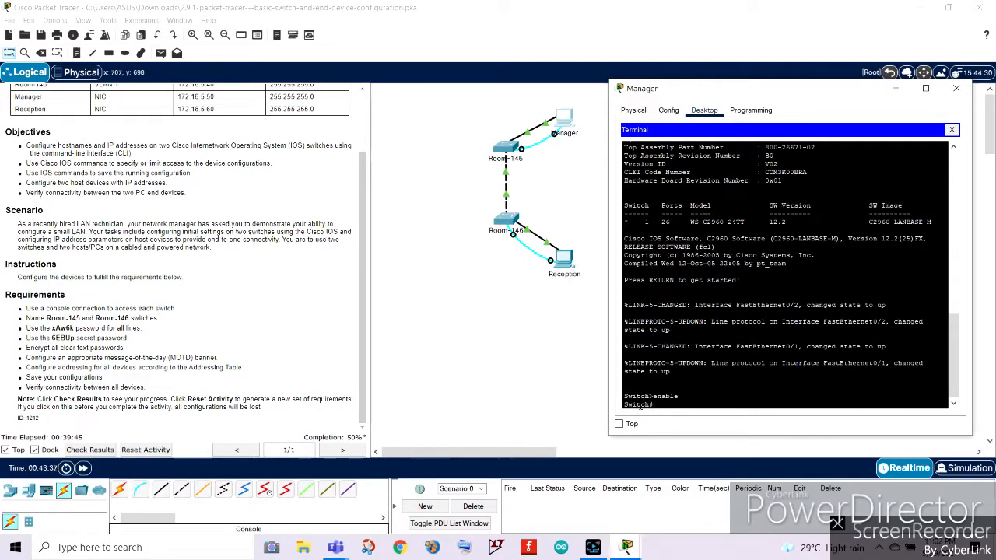
type("config t")
key("Return")
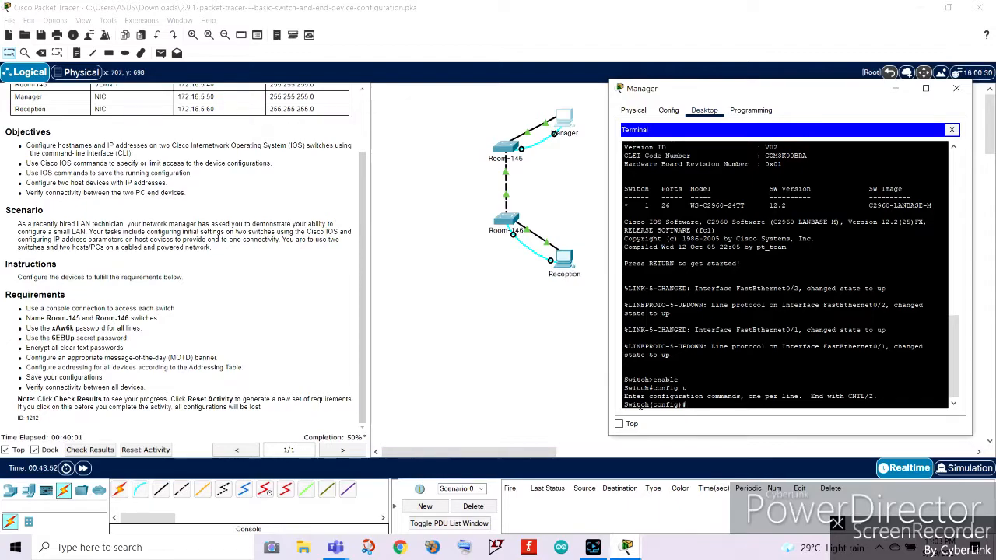
Set the switch's hostname to Manager and exit configuration mode.
type("hostname")
scroll(183, 257, "up", 2)
type("Manager")
key("Return")
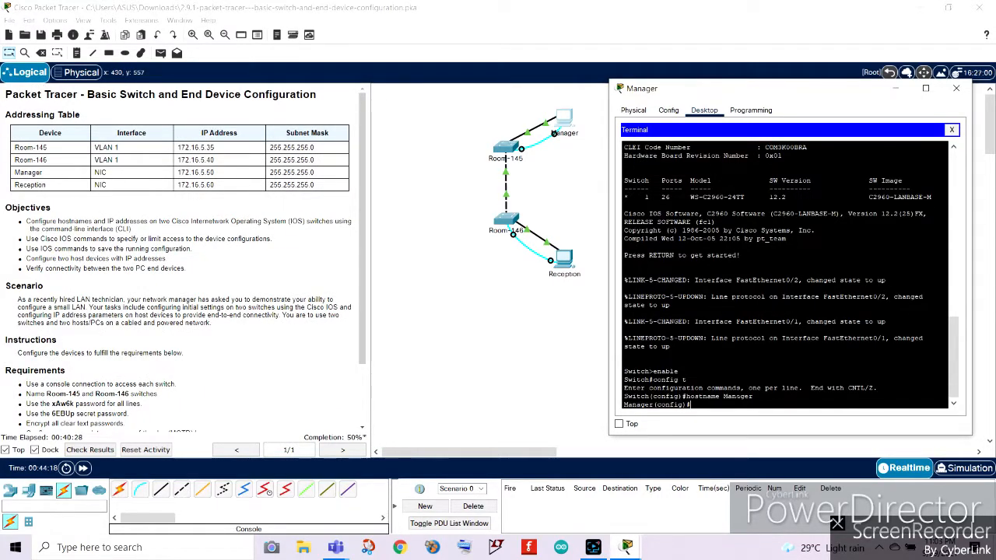
type("exit")
key("Return")
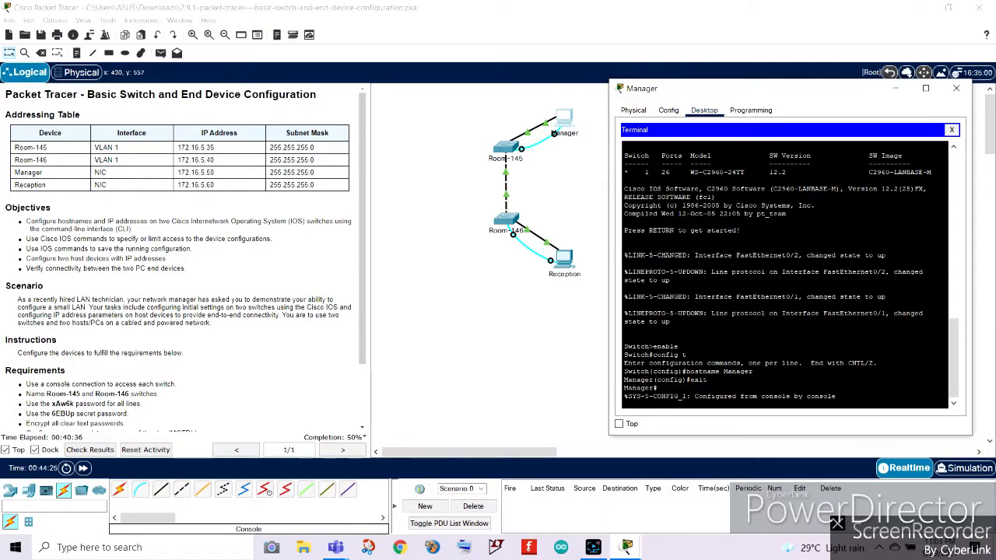
Enter global configuration mode, rename the switch's hostname to Room-145, and exit configuration mode.
key("Return")
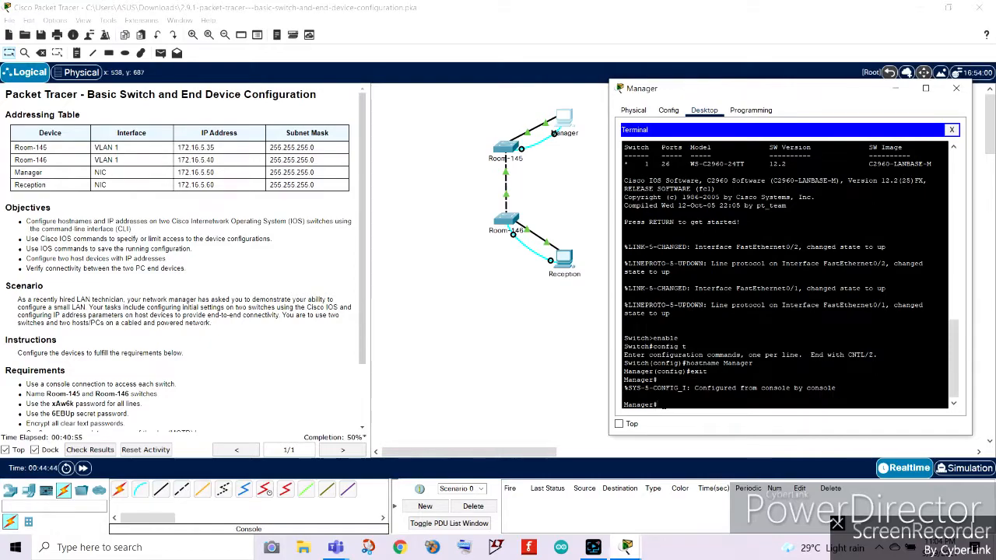
type("config t")
key("Return")
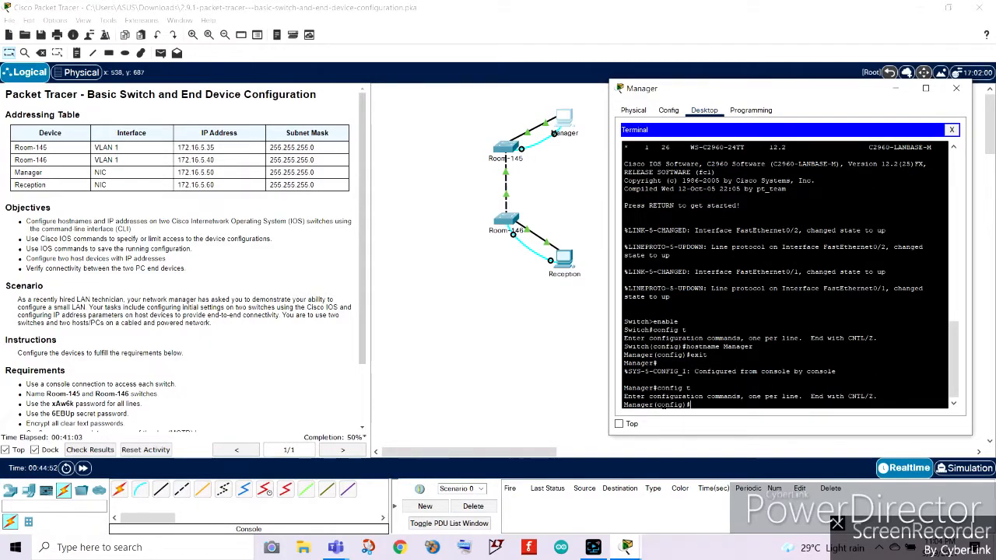
type("hostname")
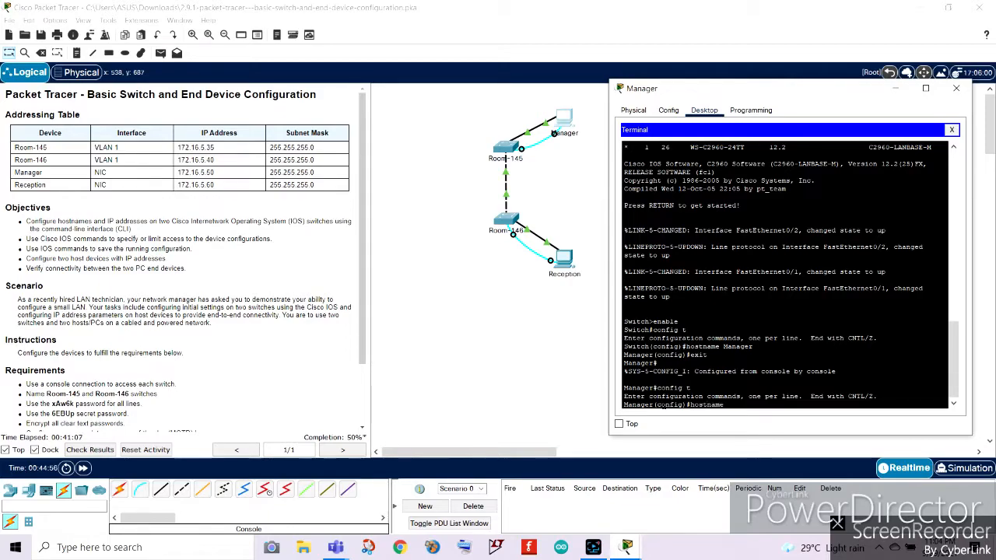
type(" Room 1")
key("BackSpace")
key("BackSpace")
key("BackSpace")
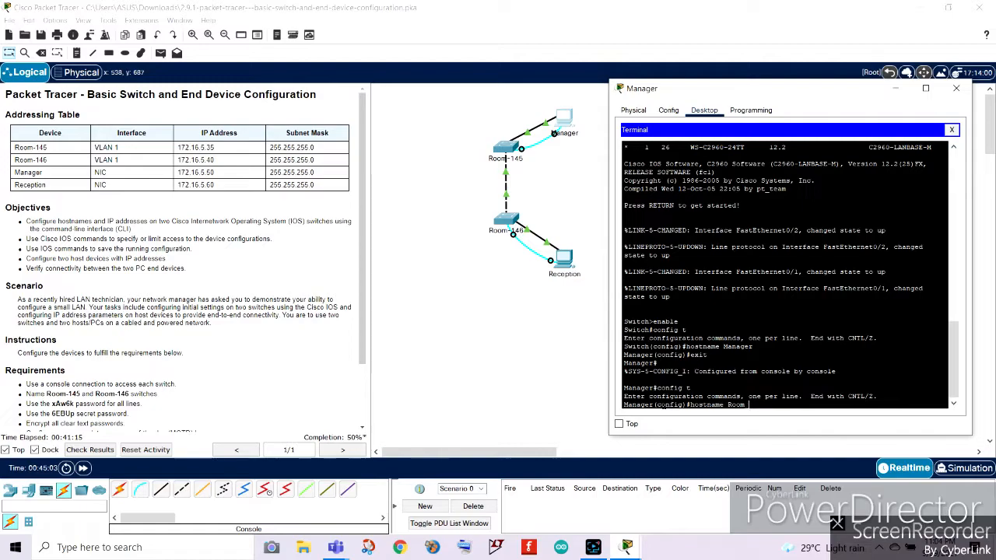
type("145")
key("Return")
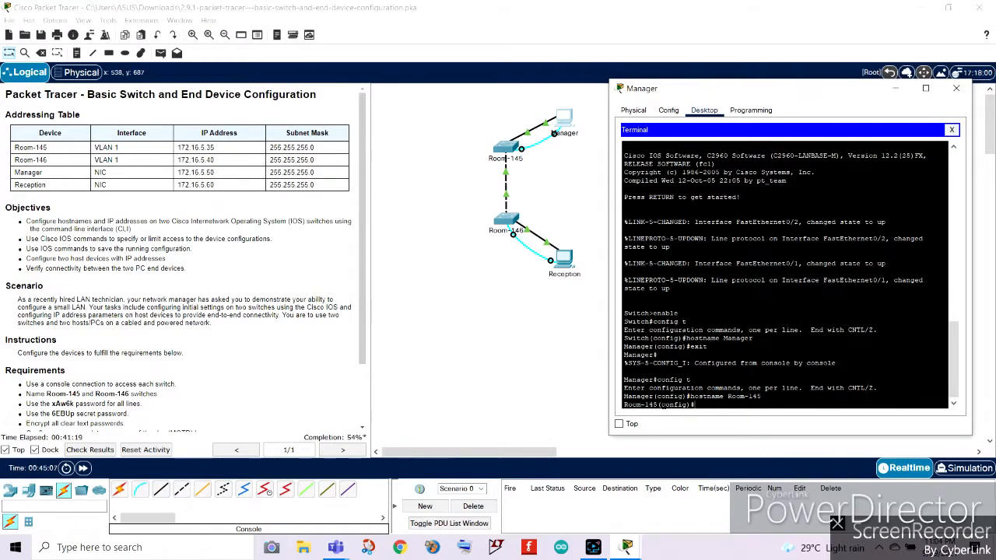
type("exit")
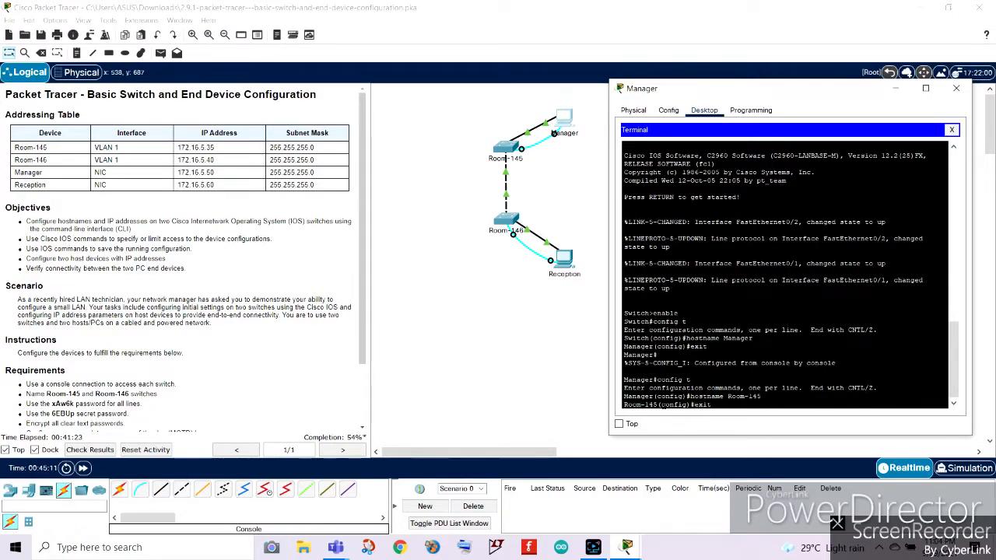
key("Return")
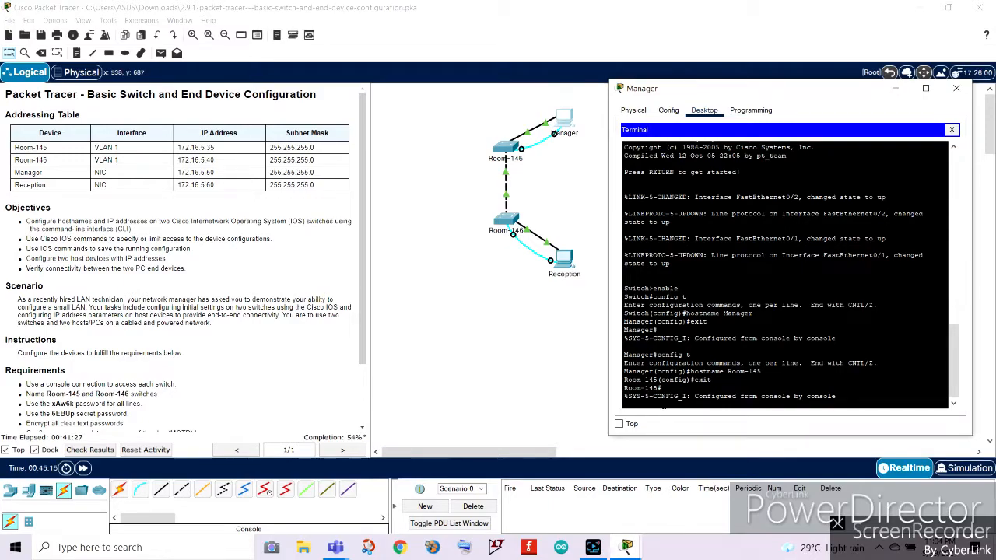
key("Return")
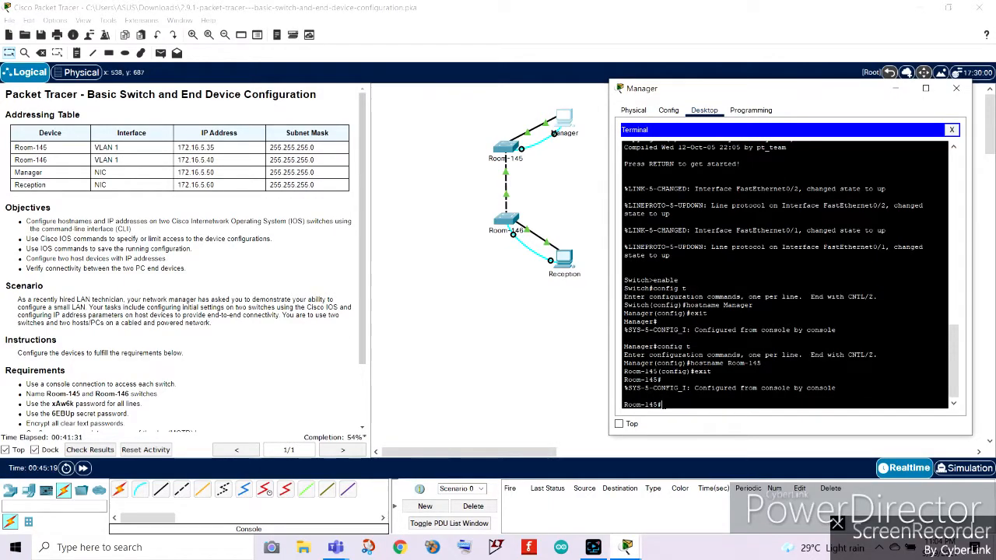
Try to enter console line 0 configuration directly from privileged EXEC mode.
scroll(230, 326, "down", 3)
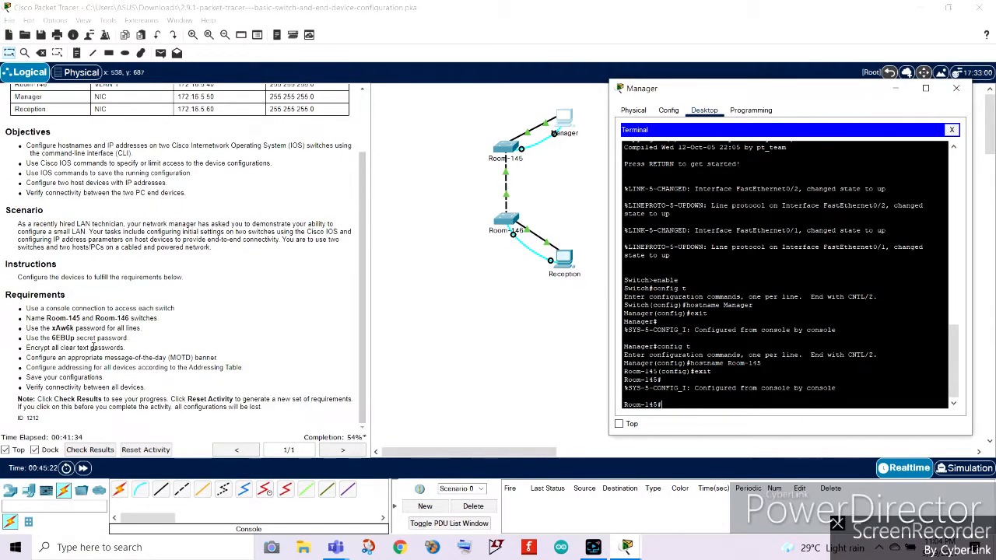
left_click(29, 327)
left_click_drag(39, 330, 147, 332)
left_click(629, 547)
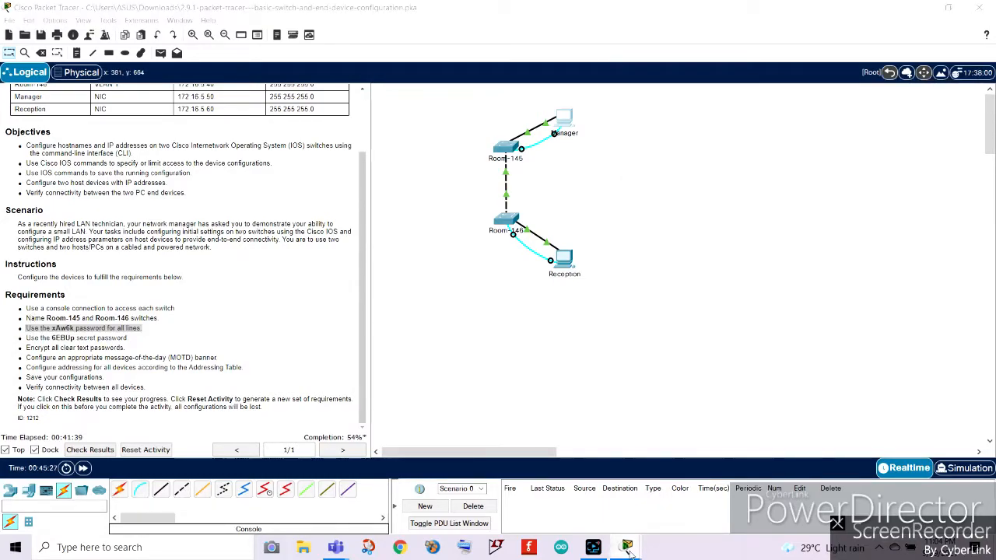
left_click(669, 479)
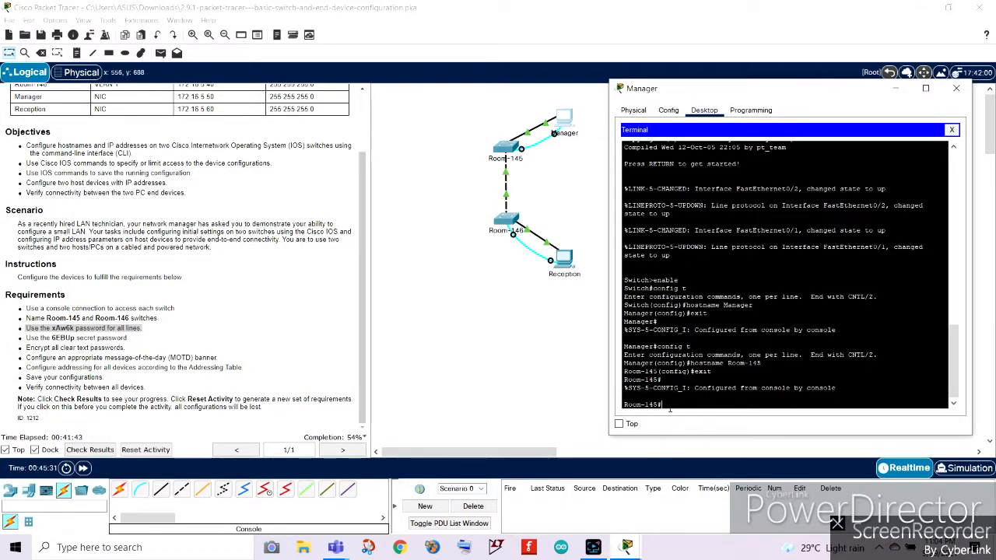
type("line console 0")
key("Return")
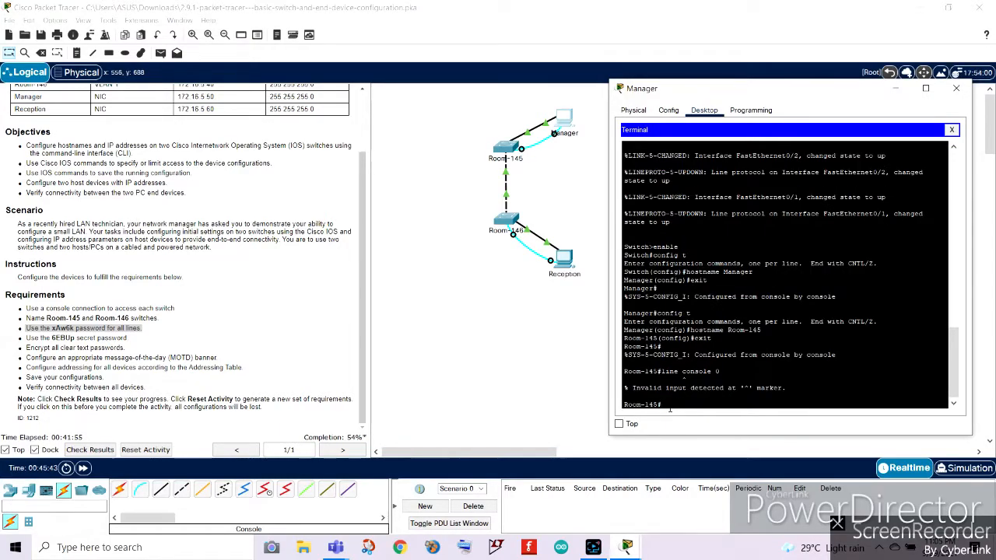
key("Return")
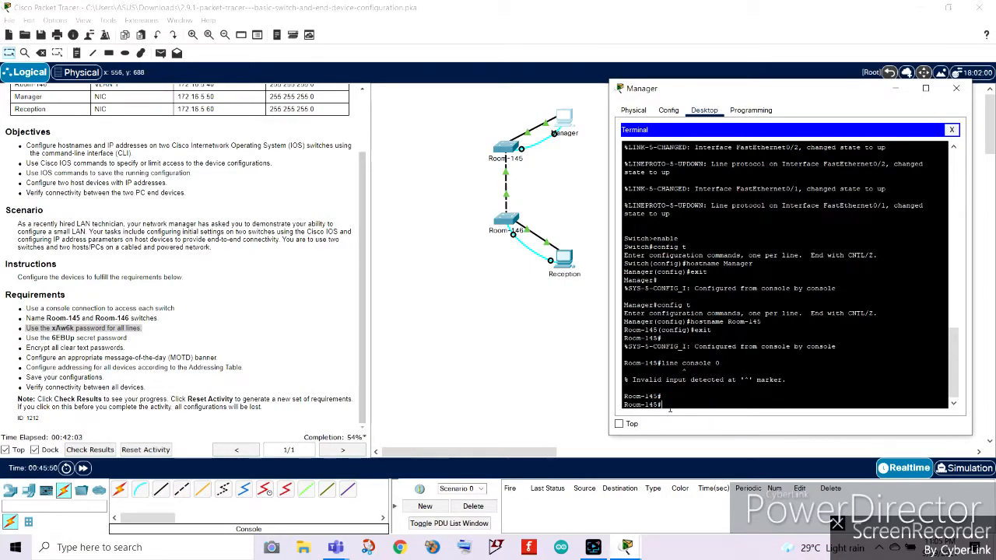
type("line console 0")
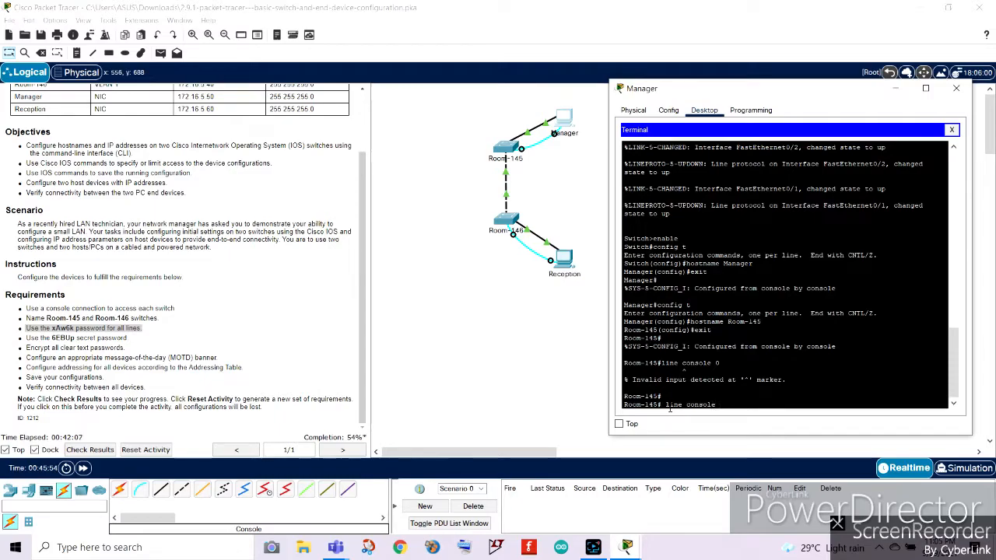
key("Return")
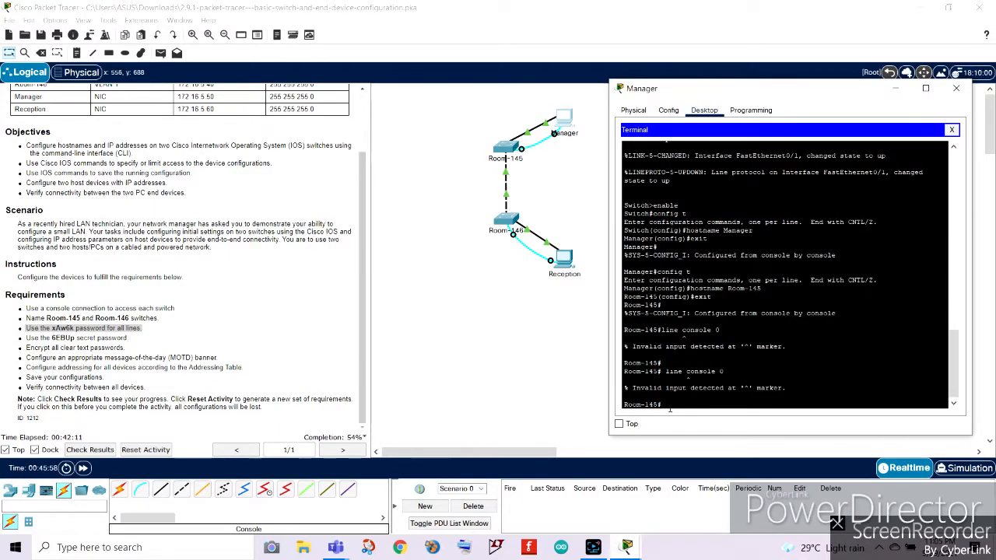
Enter global configuration mode and open console line 0 for configuration.
type("config t")
key("Return")
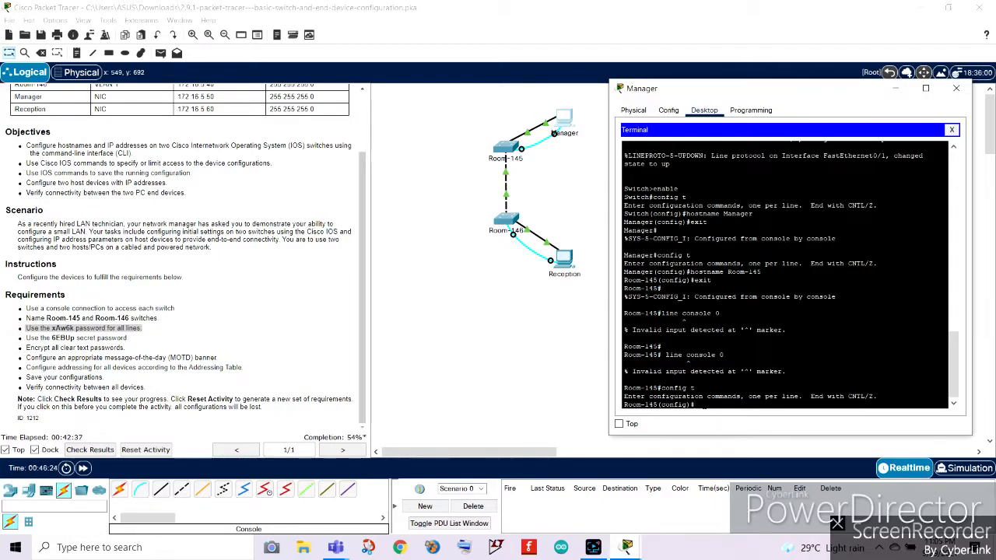
type("host name")
key("BackSpace")
key("BackSpace")
key("BackSpace")
key("BackSpace")
key("BackSpace")
type("line console 0")
key("Return")
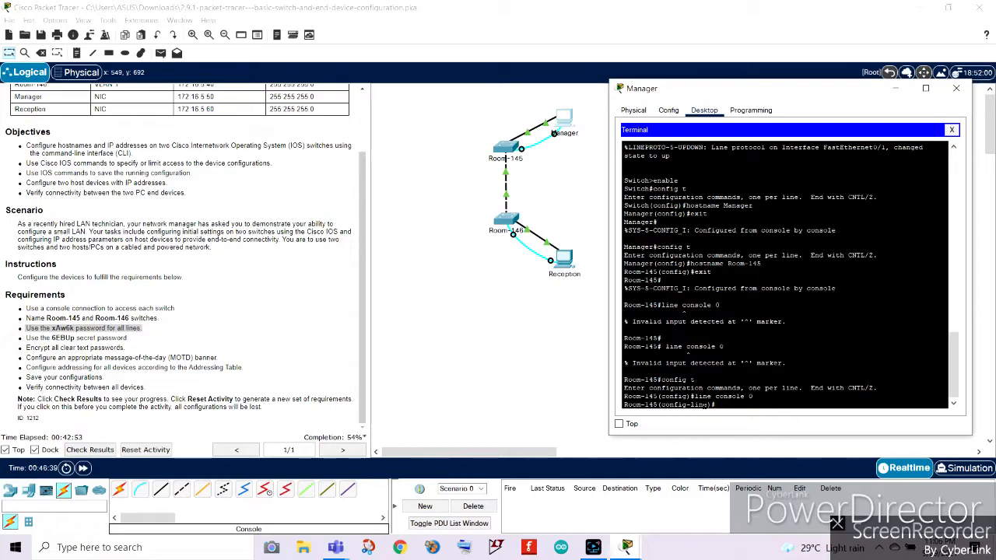
Set the console line password required by the instructions, enable login, and exit line configuration.
type("password xAw6k")
key("Return")
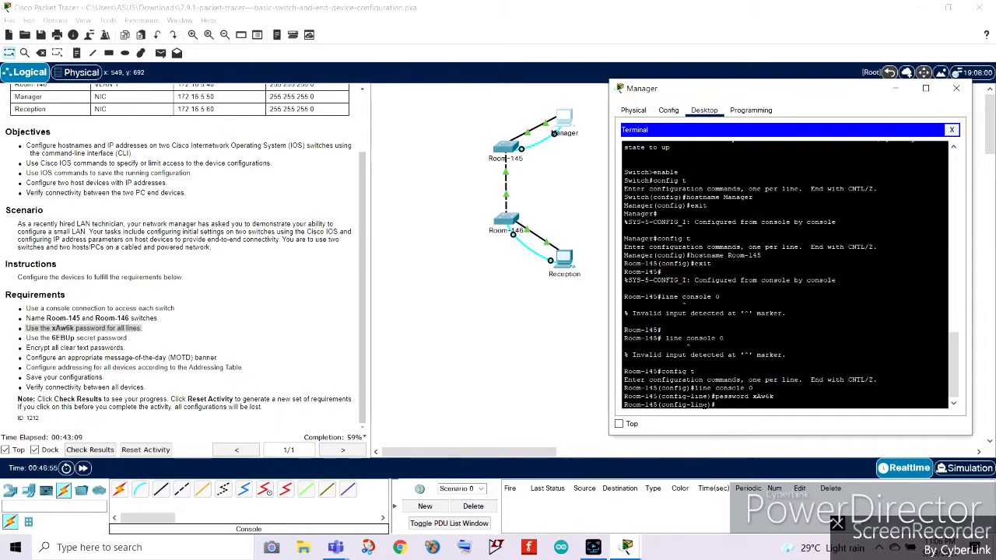
type("login")
key("Return")
type("exit")
key("Return")
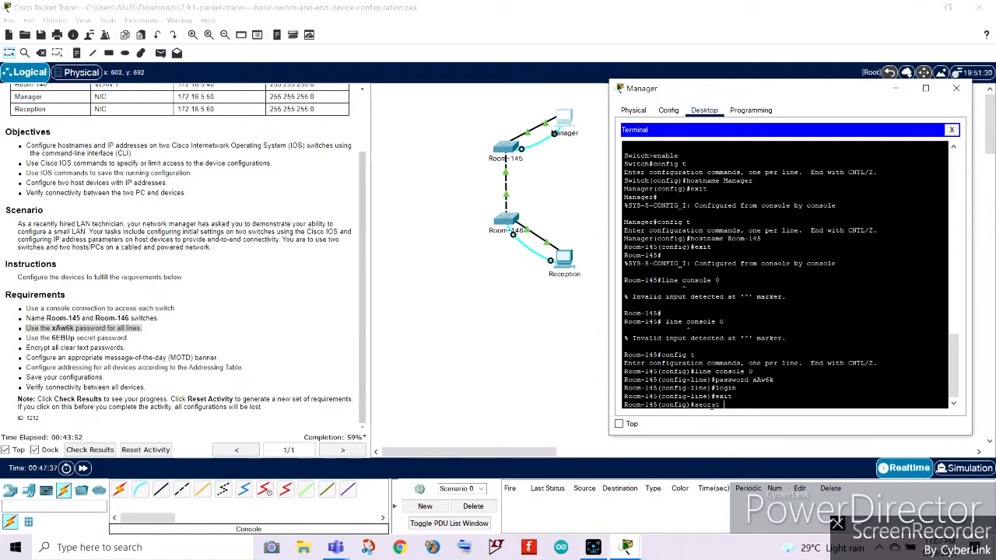
Set the switch's enable secret password as specified in the instructions.
key("BackSpace")
key("BackSpace")
key("BackSpace")
key("BackSpace")
key("BackSpace")
key("BackSpace")
key("BackSpace")
key("BackSpace")
key("BackSpace")
key("BackSpace")
key("BackSpace")
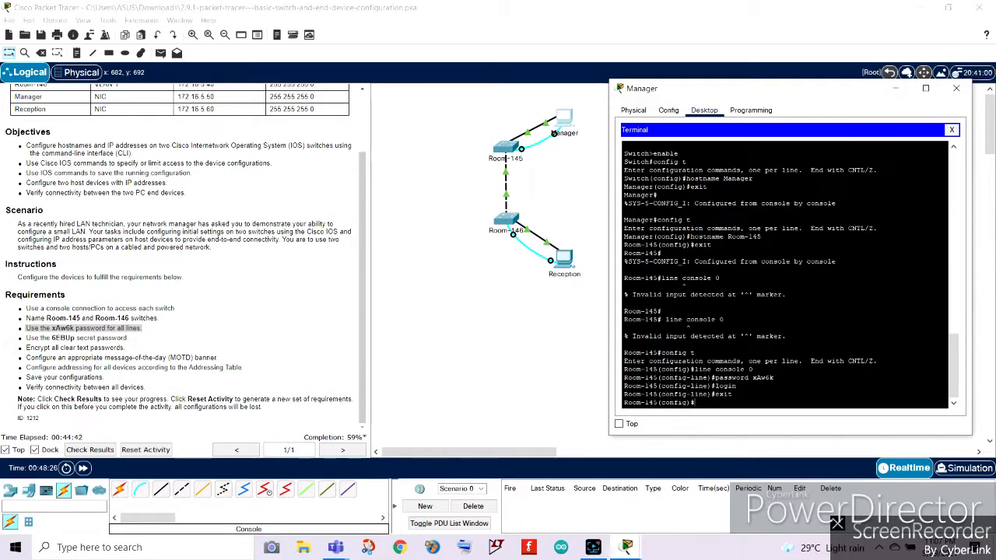
type("enable secret 6EBUp")
key("Return")
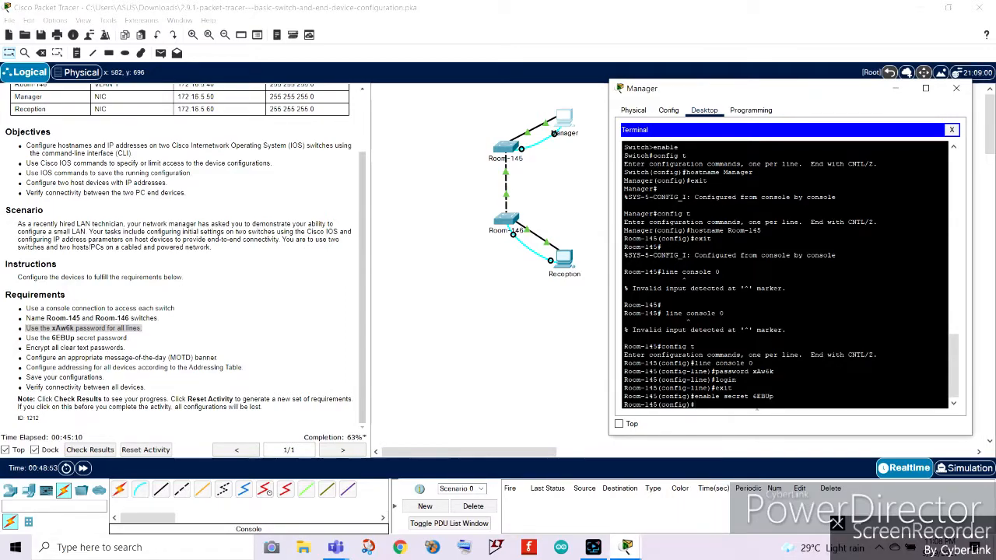
Encrypt all clear-text passwords with the service password-encryption command.
left_click_drag(27, 347, 125, 348)
mouse_move(593, 547)
left_click(716, 489)
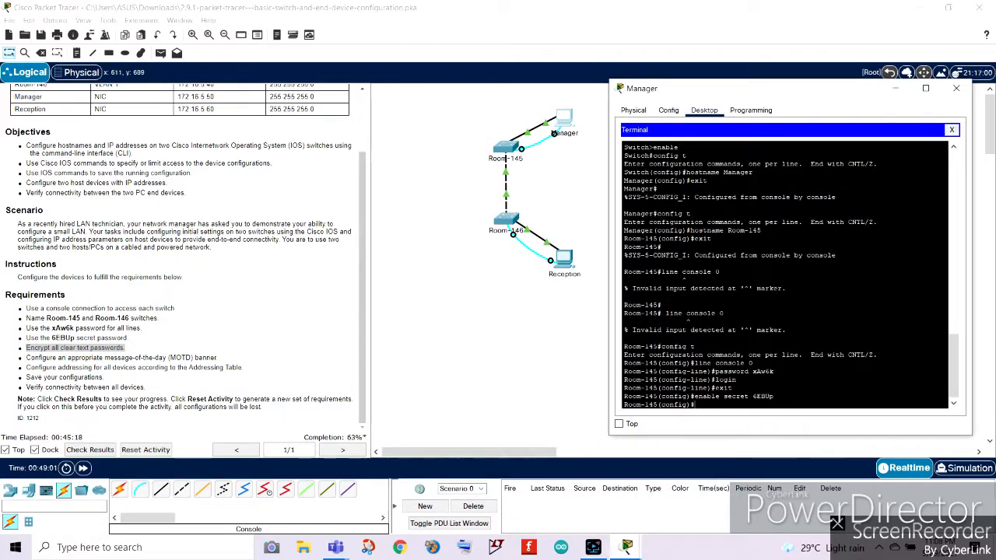
type("se")
type("pas")
key("BackSpace")
key("BackSpace")
key("BackSpace")
key("BackSpace")
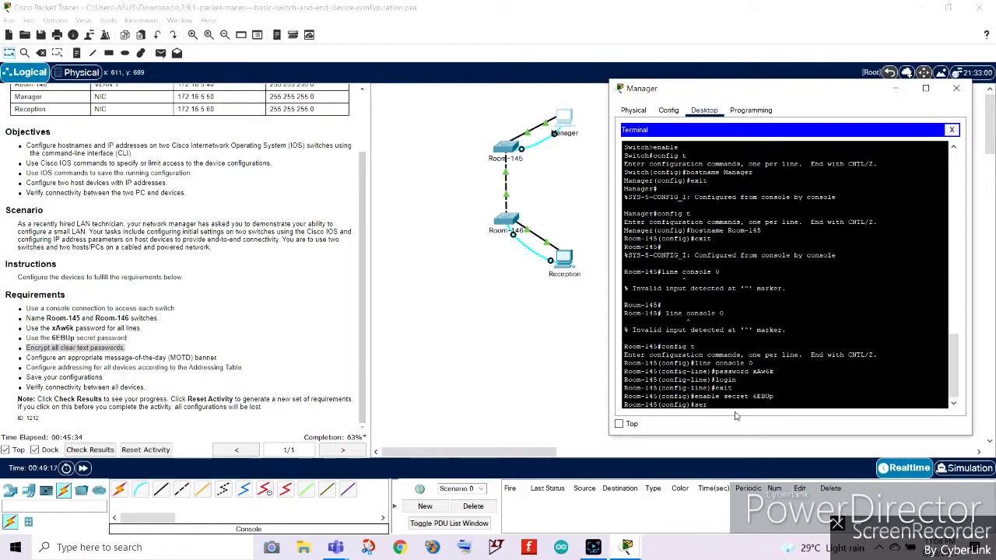
type("vice en")
type("passwor")
type("d-encryption")
key("Return")
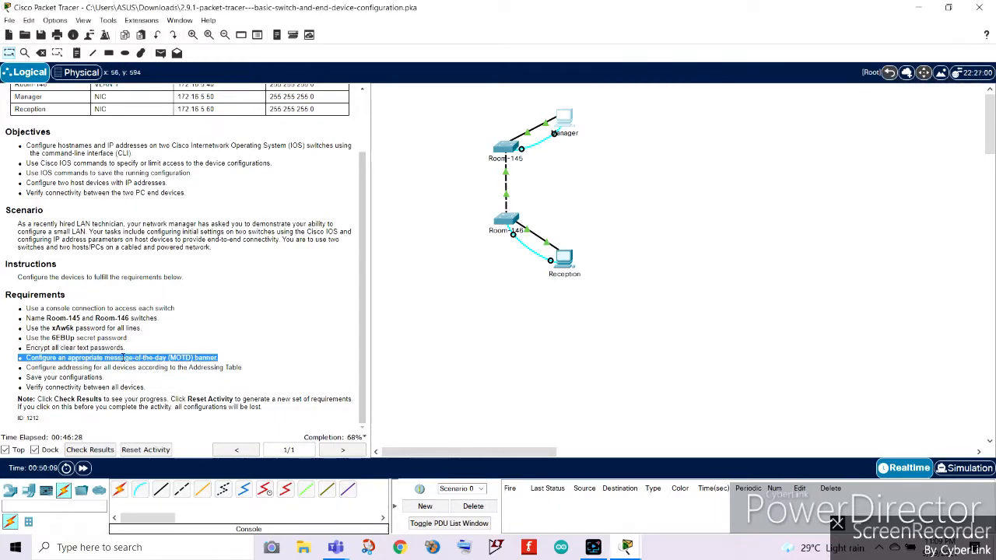
Configure a message-of-the-day banner reading "Authorize user access only" delimited by # characters.
mouse_move(626, 545)
left_click(684, 490)
type("banner motd")
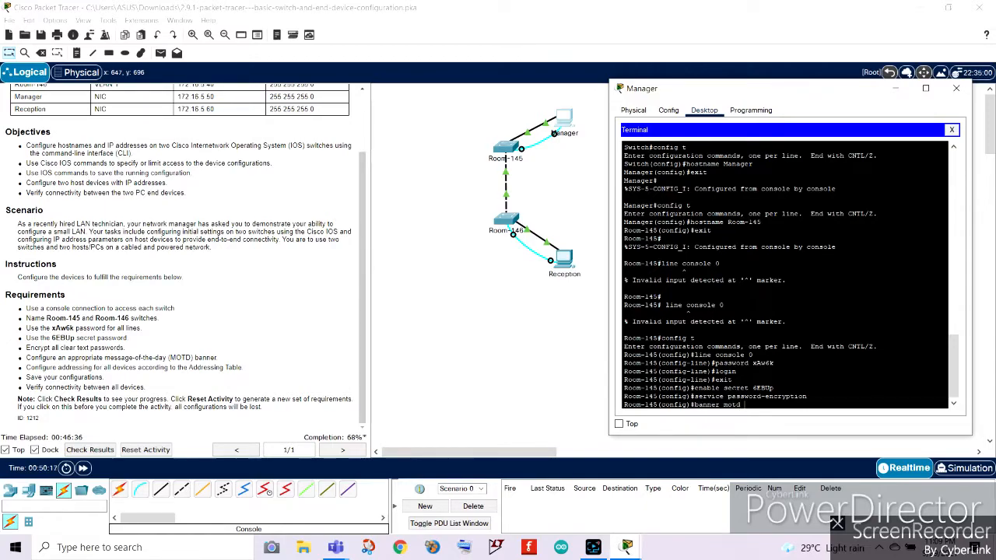
type("horize user access only#")
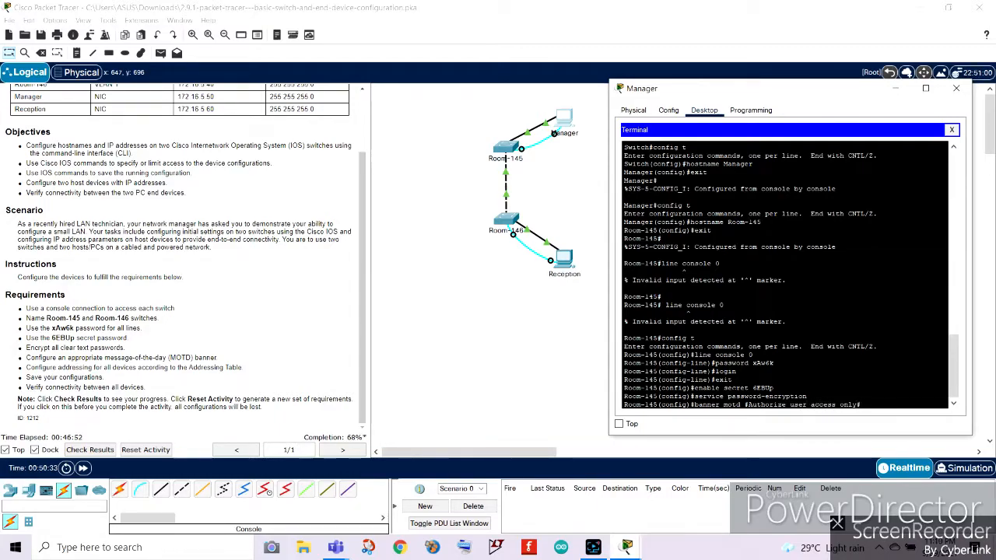
key("Return")
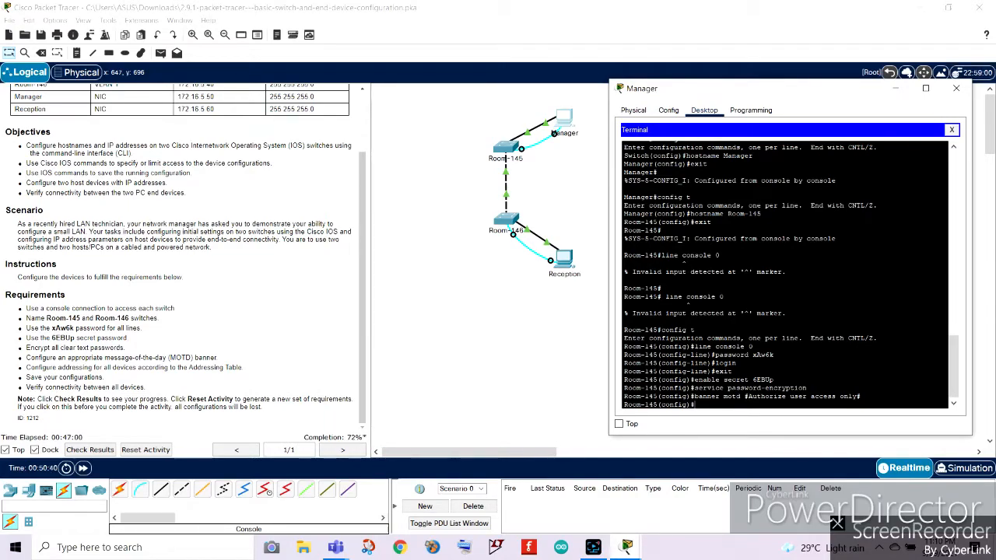
Enter interface configuration for VLAN 1 on the Room-145 switch.
left_click_drag(26, 367, 250, 372)
left_click(627, 548)
left_click(692, 491)
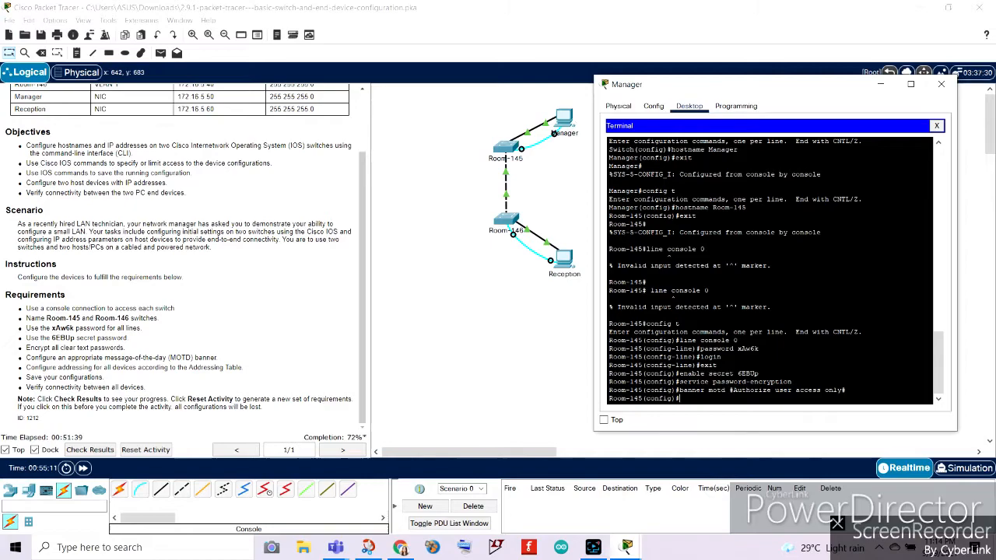
type("interface vlan 1")
key("Return")
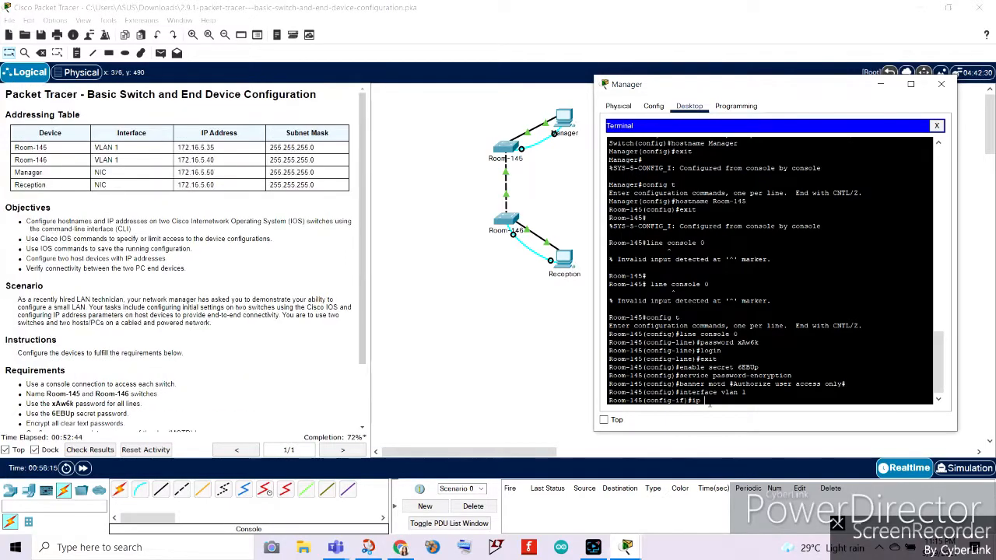
Assign VLAN 1 the address 172.16.5.35 with mask 255.255.255.0 and enable it with no shutdown.
type("adress s")
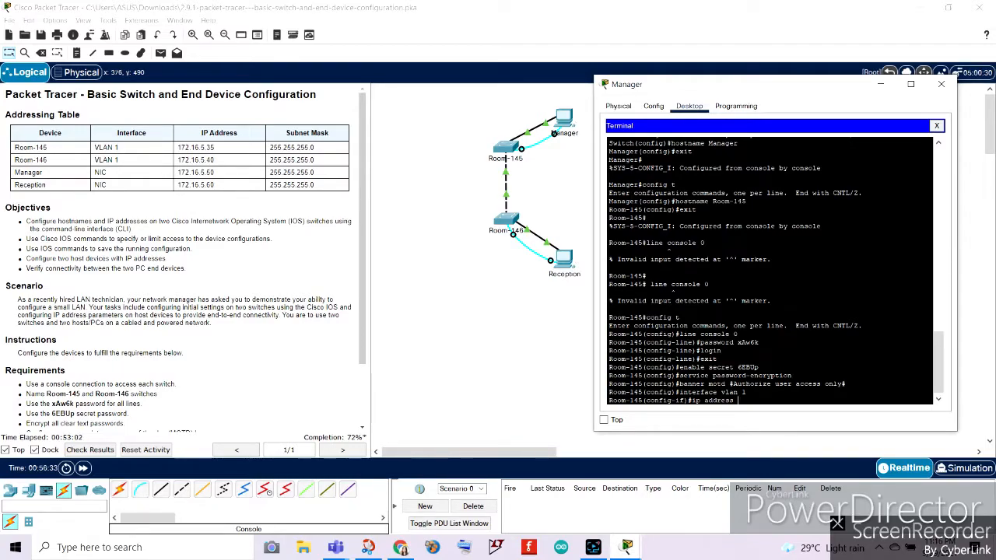
type("172.16.5.")
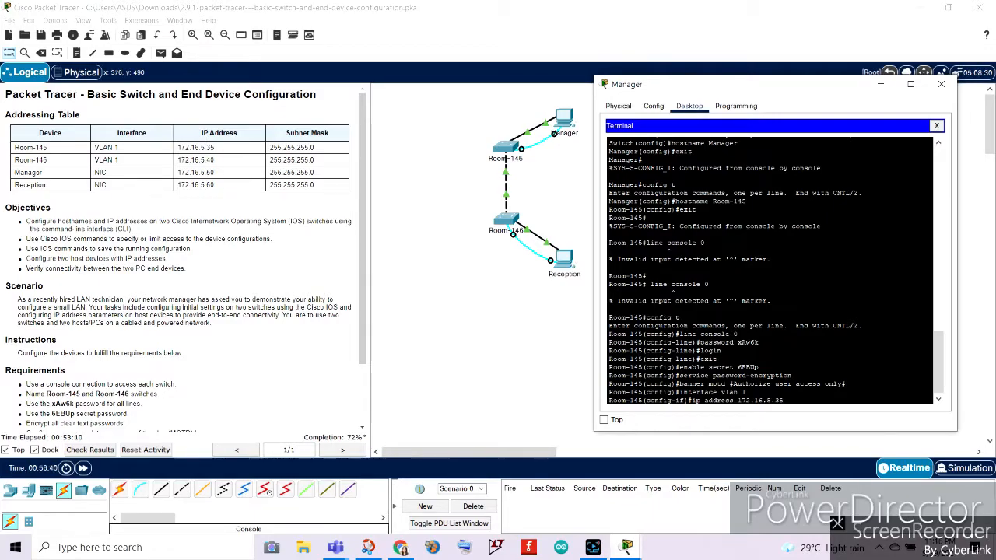
type("35 255.255.255.0")
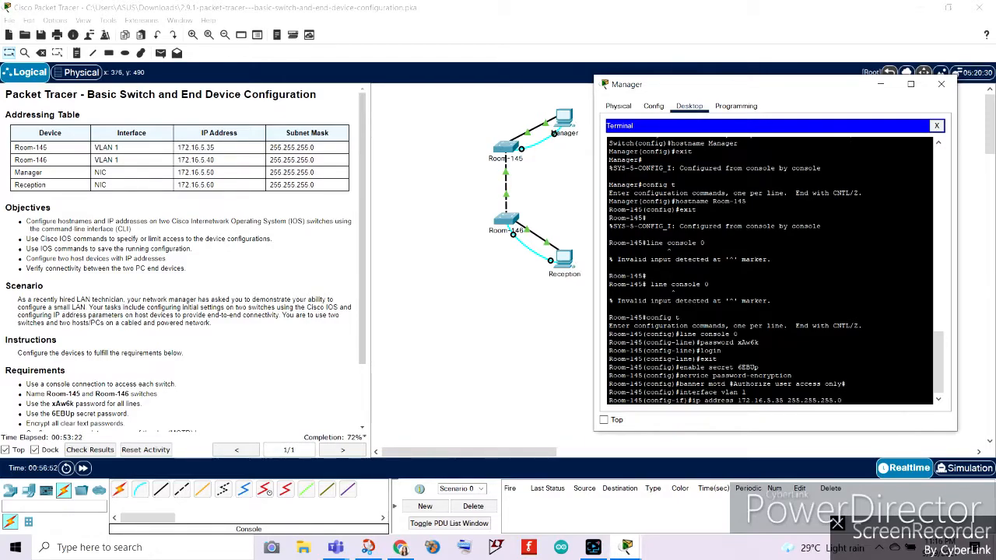
key("Return")
scroll(179, 257, "down", 1)
type("no shutdown")
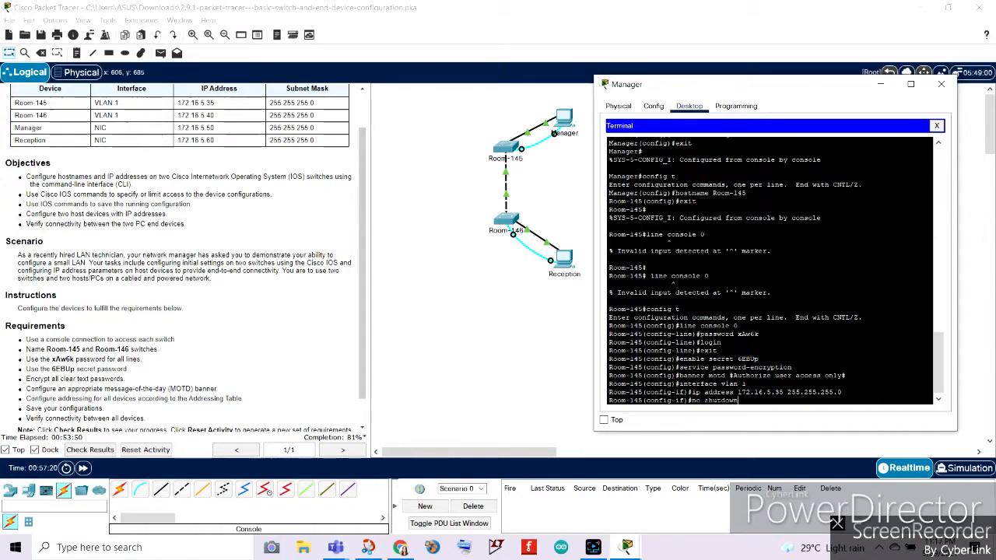
key("Return")
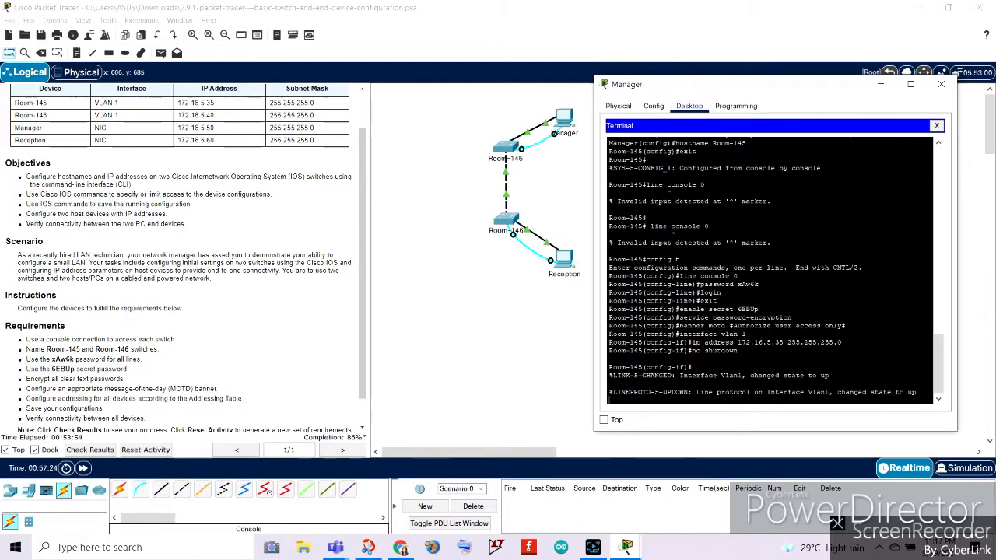
key("Return")
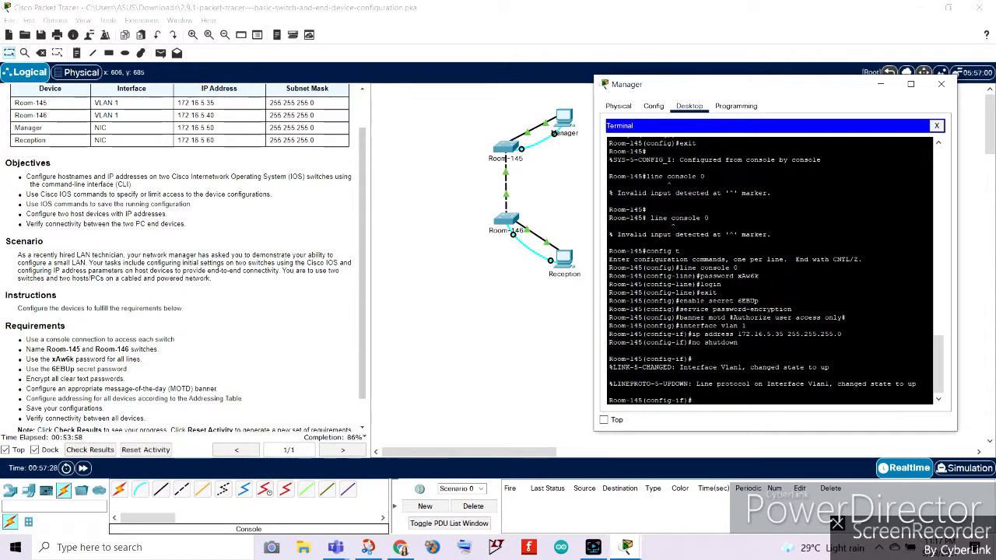
Reread the requirements, return to the Room-145 terminal and exit VLAN 1 interface configuration mode.
scroll(113, 406, "down", 1)
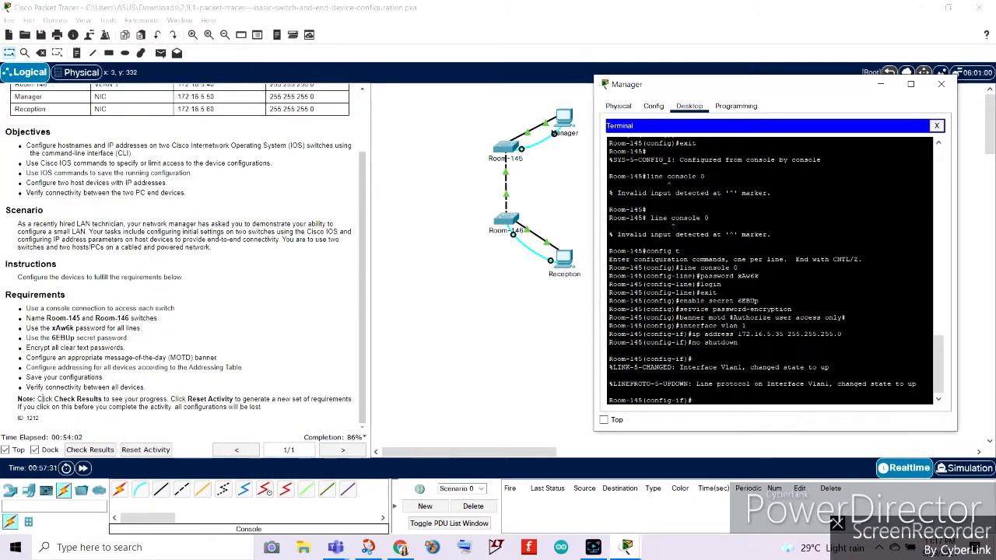
left_click_drag(27, 375, 94, 387)
left_click(151, 380)
left_click(627, 547)
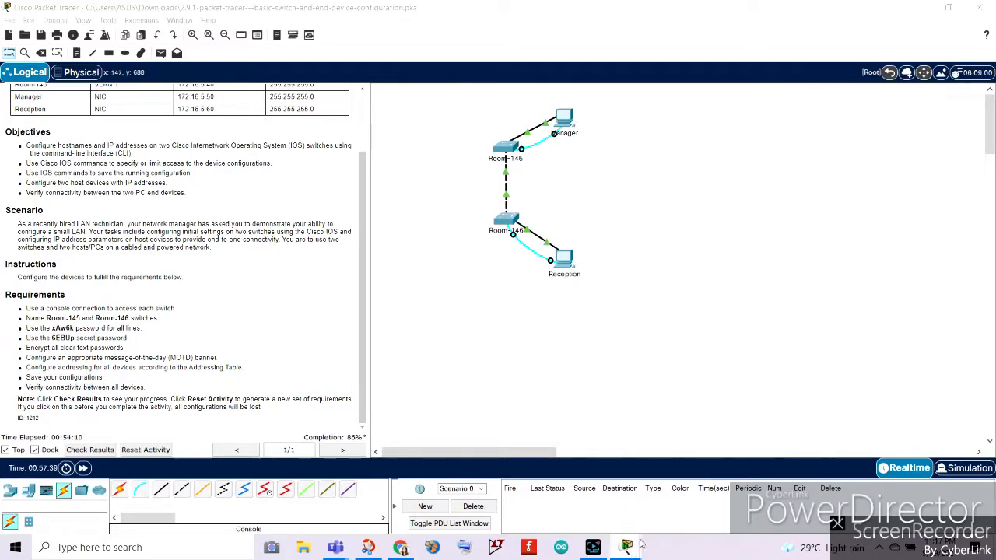
left_click(692, 502)
type("exit")
key("Return")
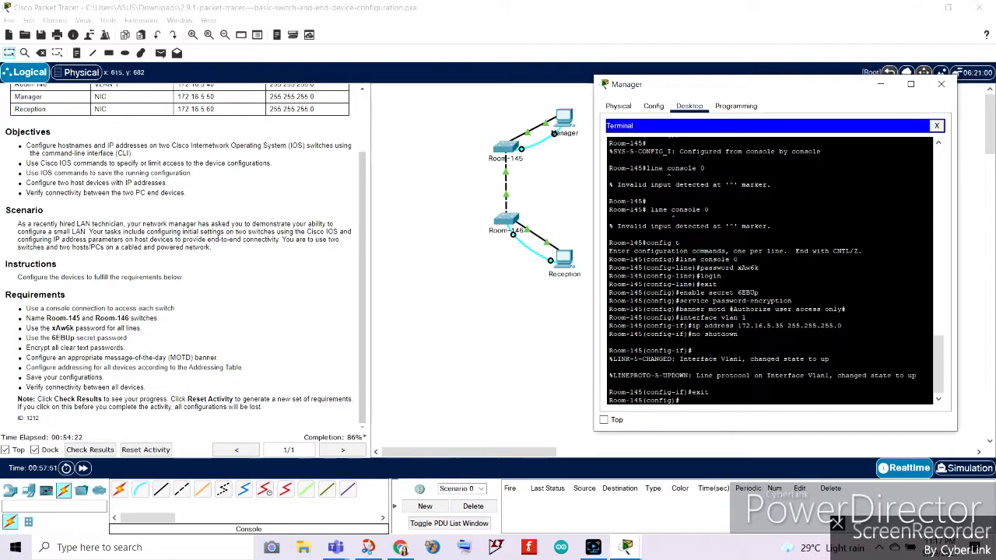
Try to copy the running configuration to startup-config from global configuration mode.
key("BackSpace")
key("BackSpace")
key("BackSpace")
key("BackSpace")
key("BackSpace")
type("copy run start")
key("Return")
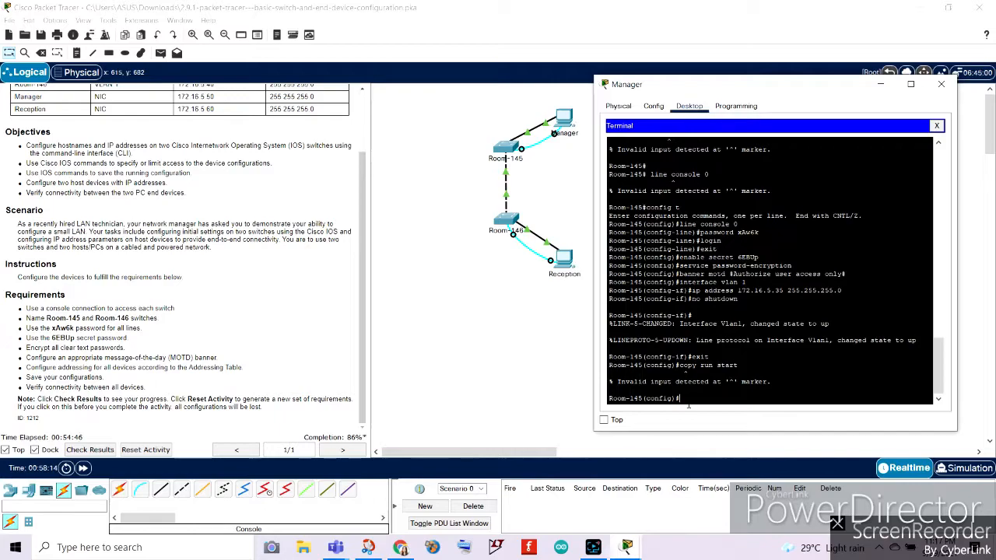
Return to privileged EXEC mode and save the running configuration to startup-config with the default filename.
type("exit")
key("Return")
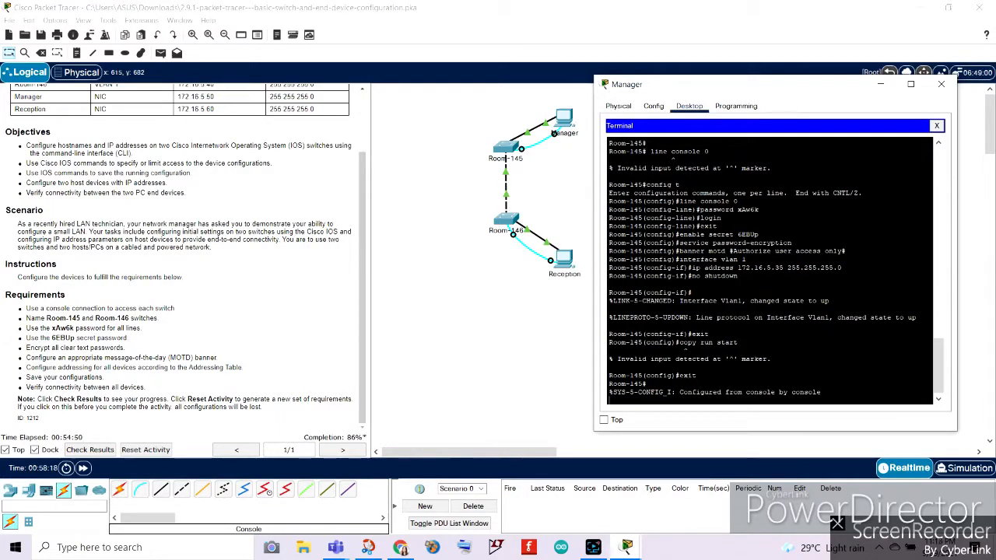
key("Return")
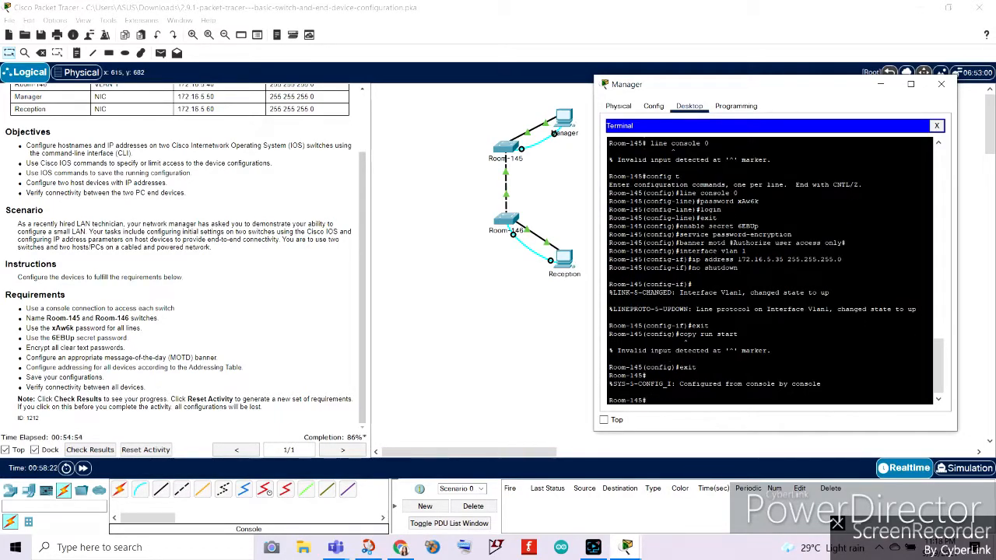
type("copy run start")
key("Return")
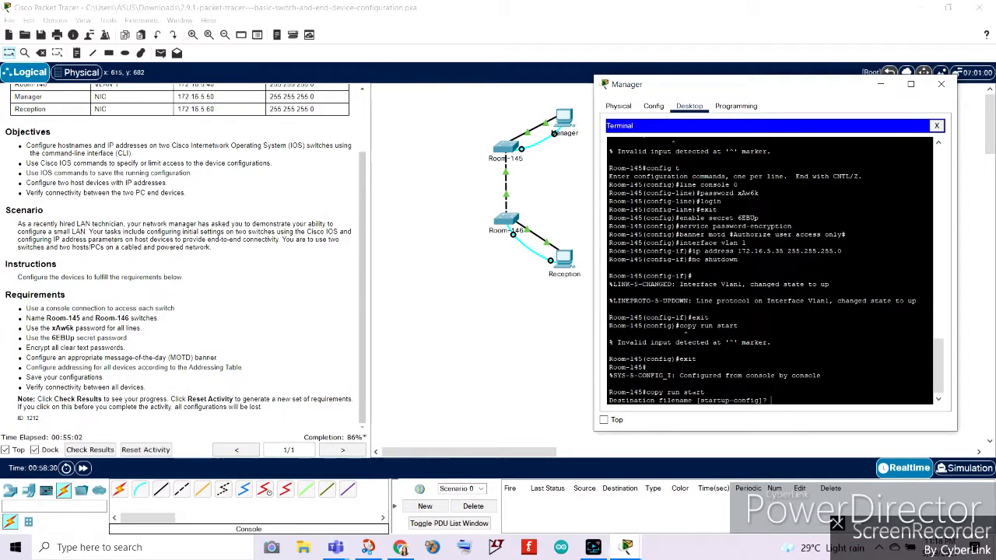
key("Return")
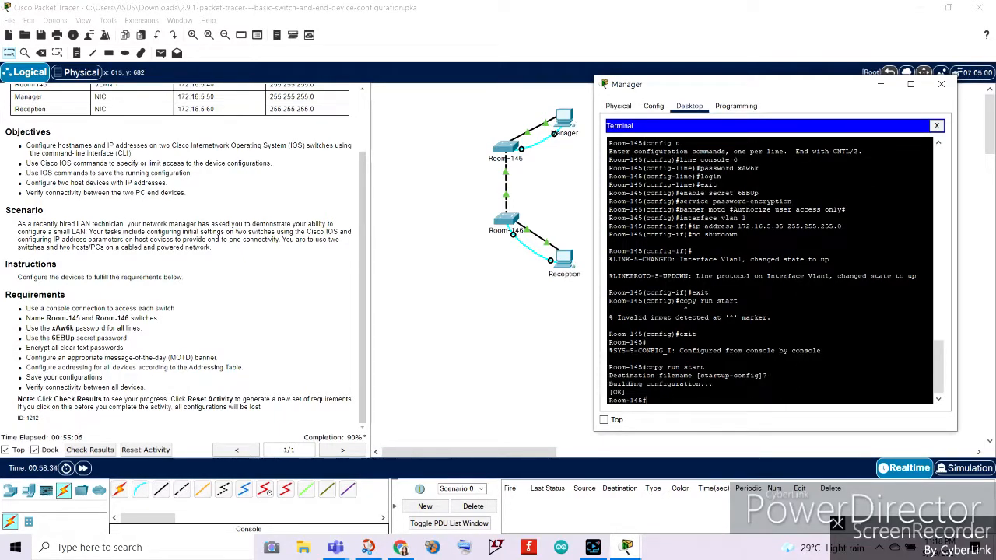
left_click(31, 376)
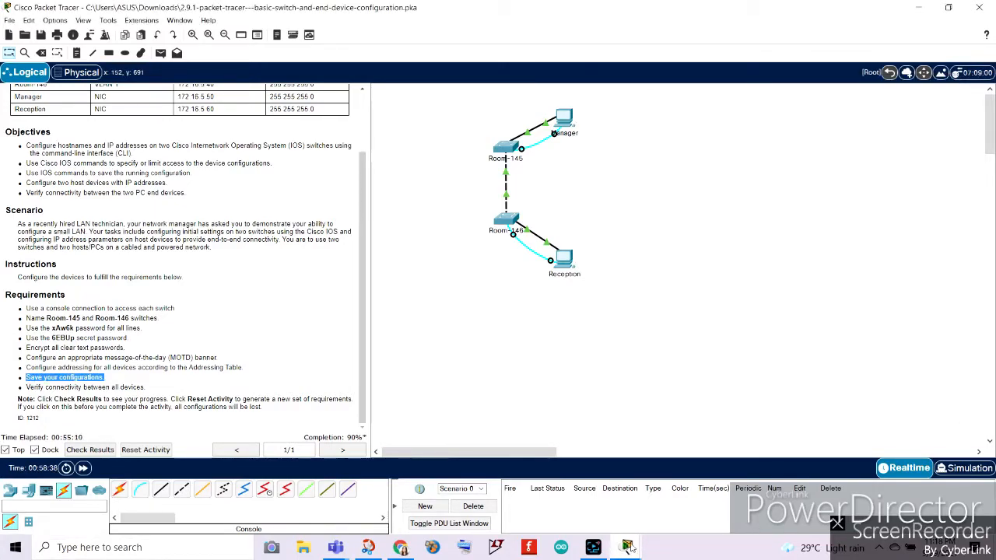
mouse_move(632, 547)
left_click(674, 492)
scroll(190, 333, "up", 2)
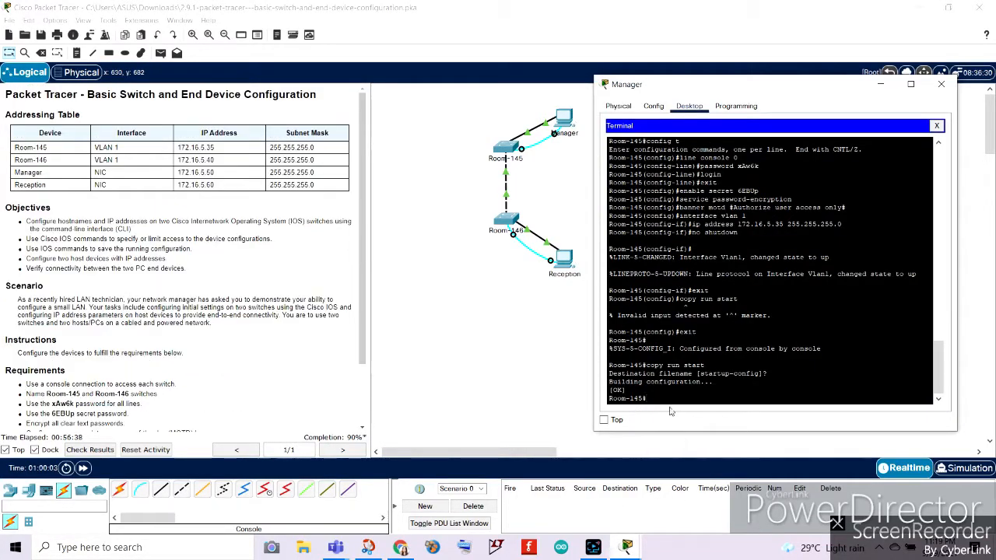
scroll(191, 333, "down", 2)
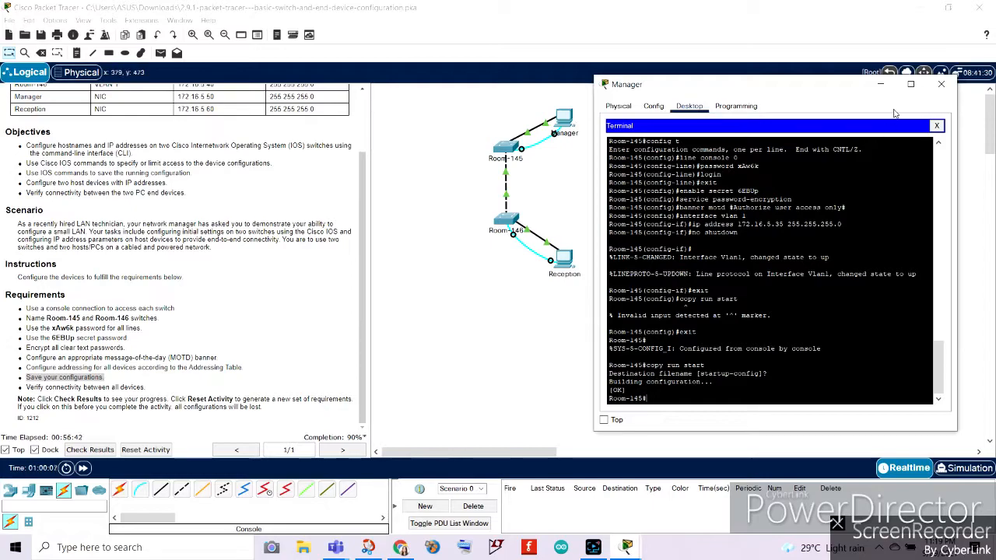
Configure the Manager PC with static IPv4 address 172.16.5.50 and subnet mask 255.255.255.0.
left_click(943, 85)
left_click(564, 119)
left_click_drag(519, 93, 818, 84)
left_click(655, 155)
scroll(224, 180, "up", 2)
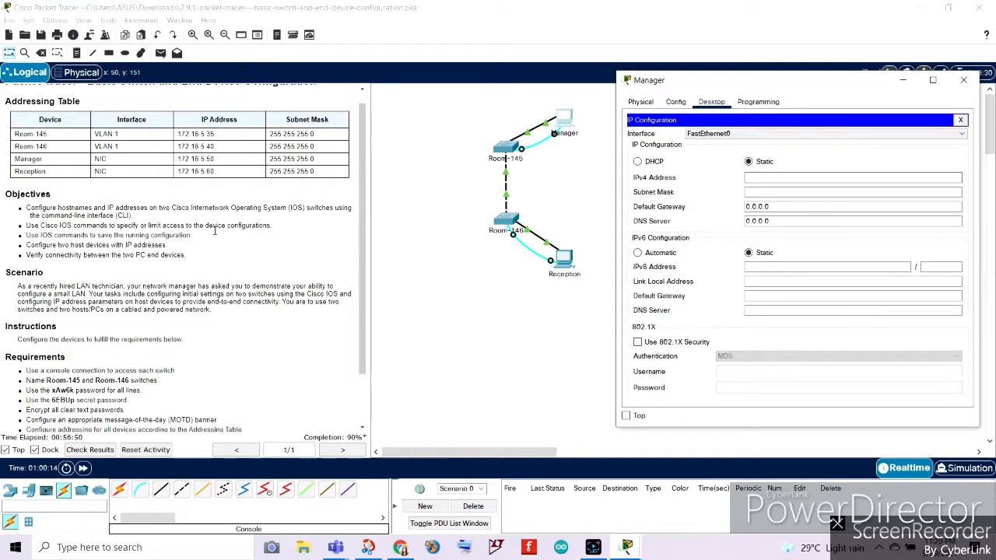
left_click_drag(224, 179, 177, 173)
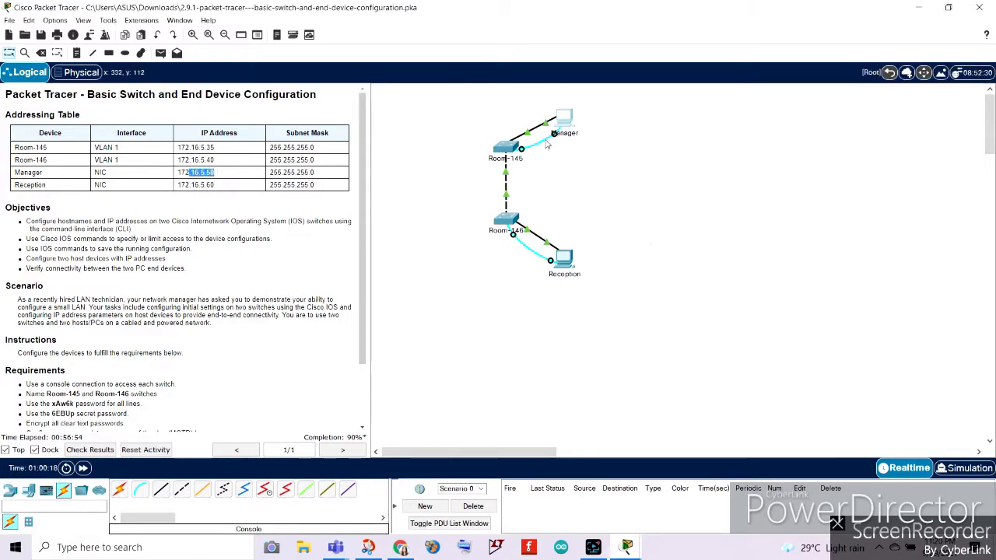
left_click(564, 119)
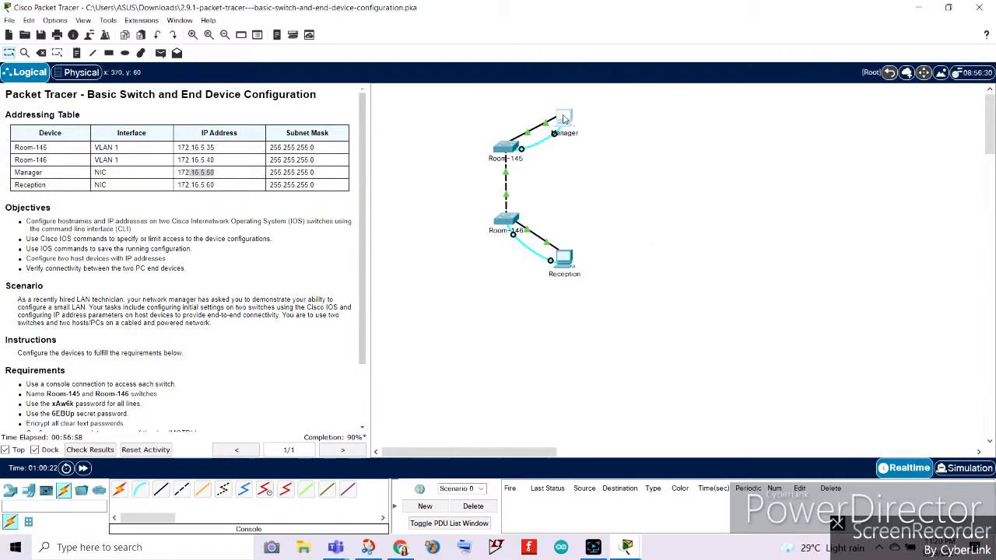
left_click(756, 178)
type("172")
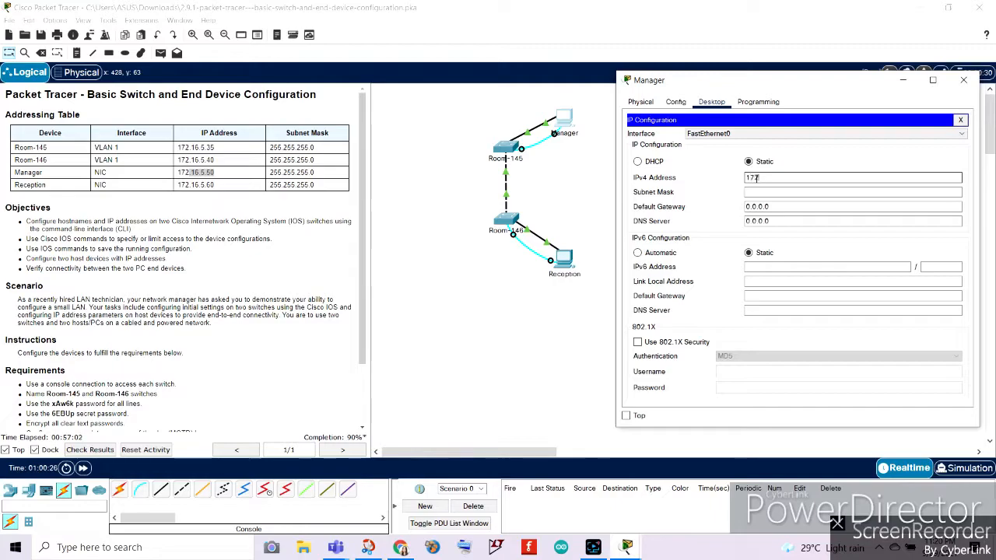
type(".16.5.50")
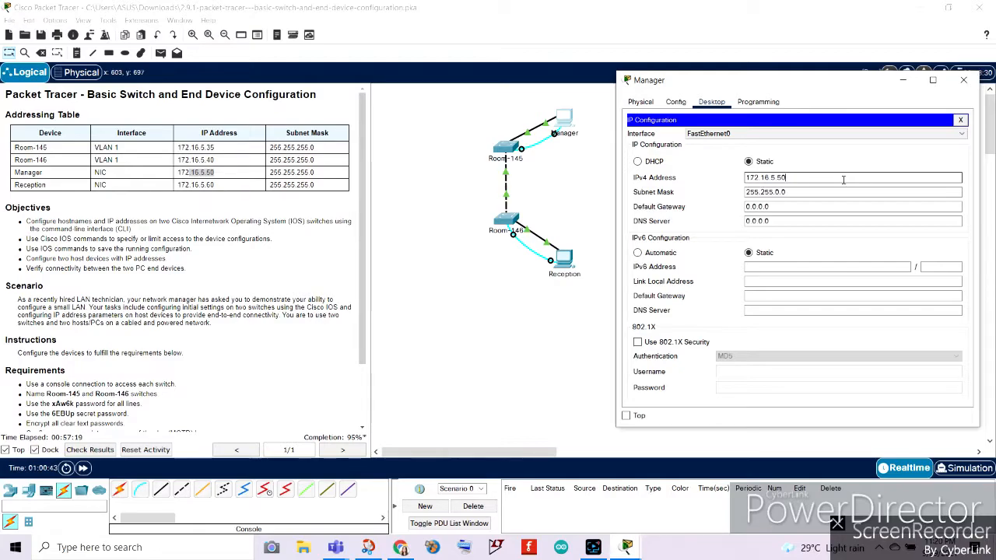
left_click(781, 192)
key("BackSpace")
type("255.")
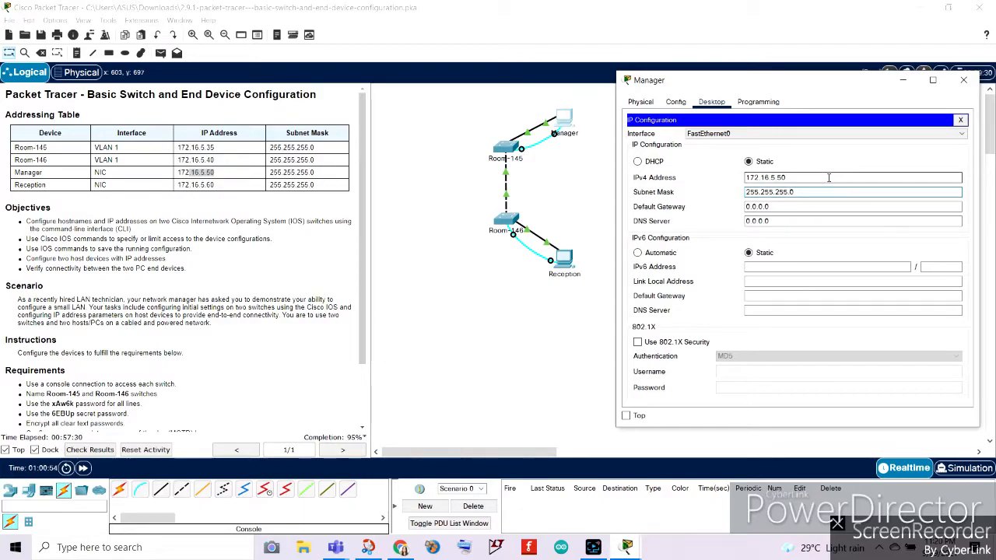
left_click(827, 192)
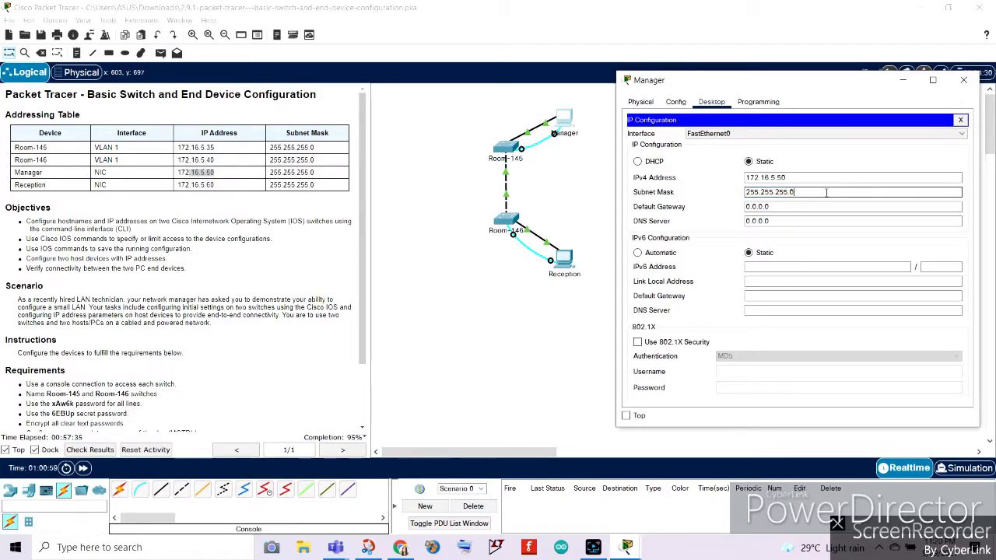
left_click(676, 102)
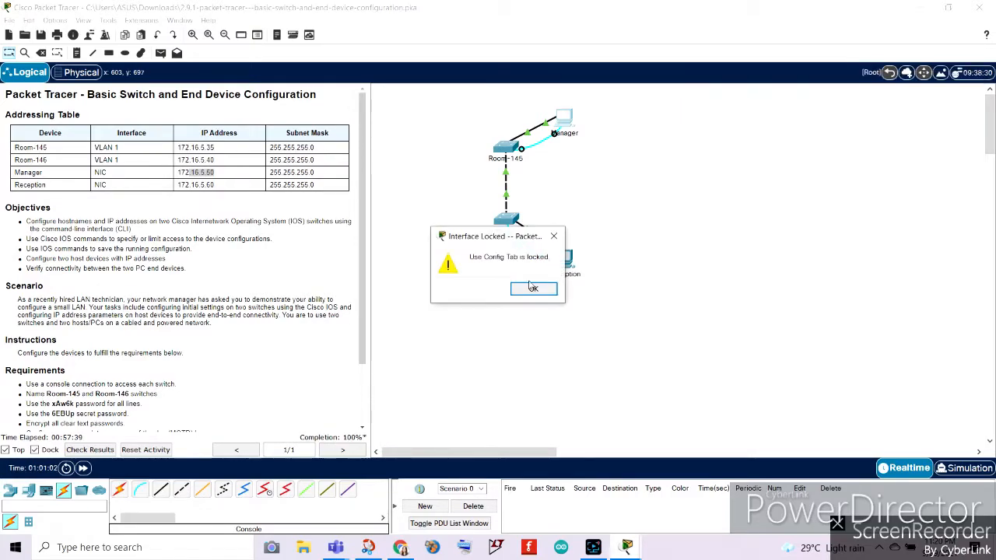
left_click(533, 288)
left_click(564, 118)
left_click(676, 102)
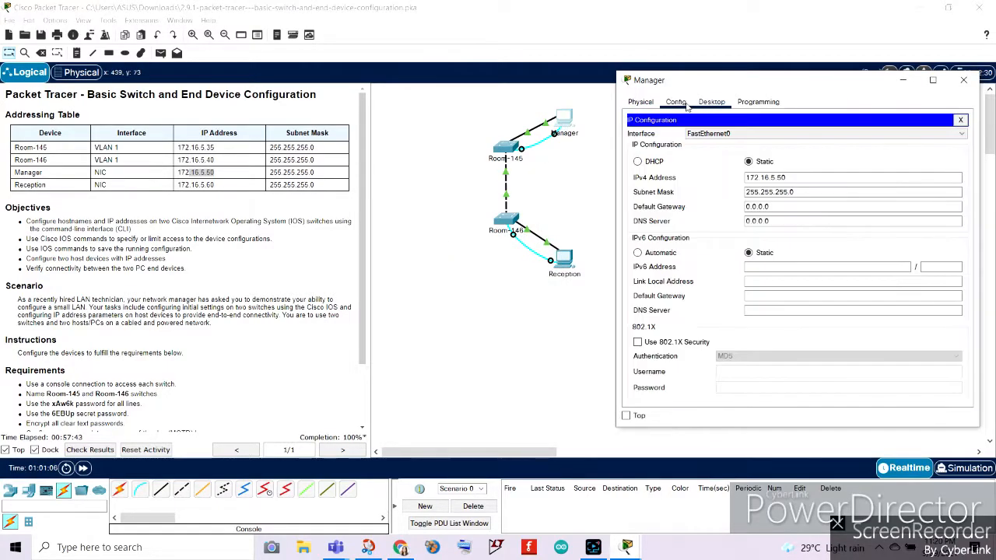
left_click(963, 81)
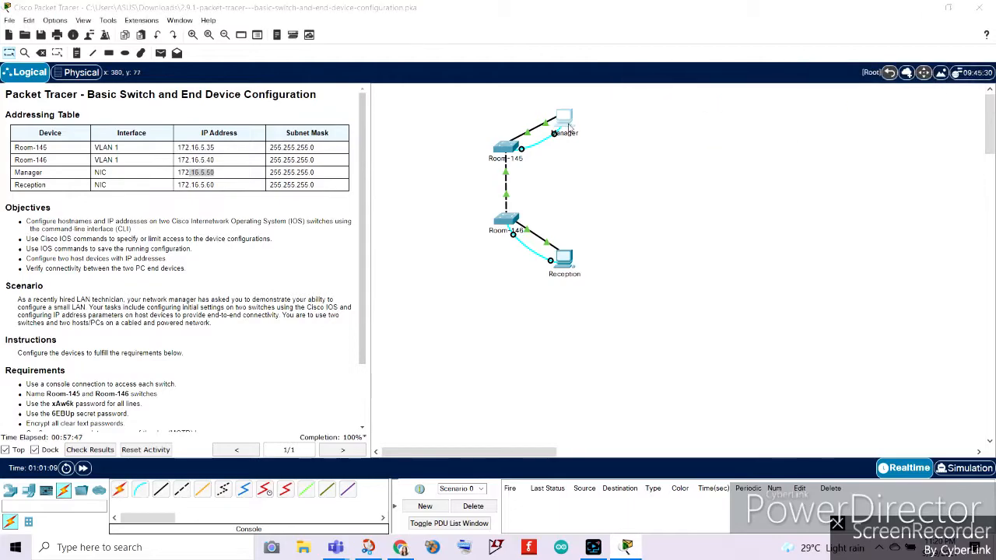
Open the Manager PC's command prompt, ping 172.16.5.50, then close the Manager window.
left_click(564, 121)
left_click(584, 196)
left_click_drag(464, 99, 747, 76)
type("ping")
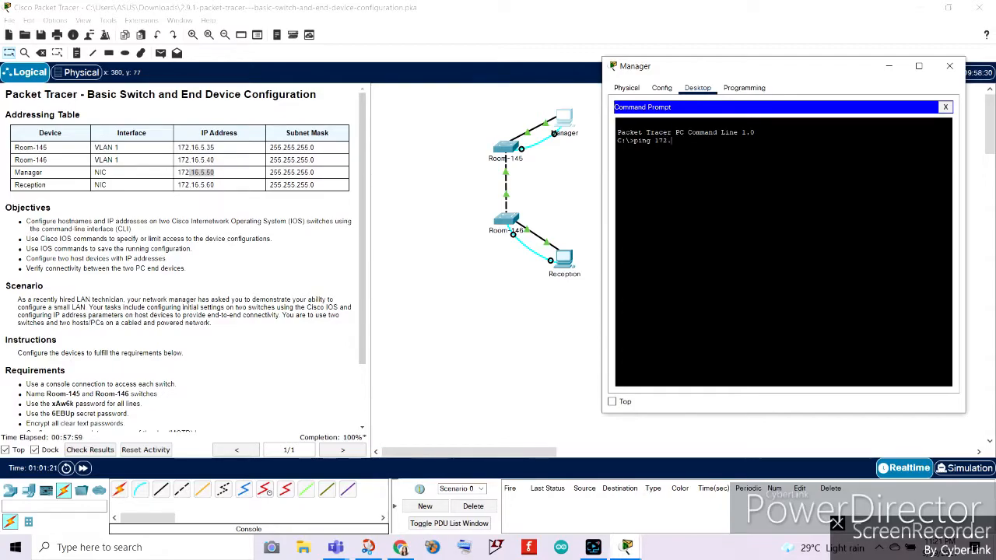
type("172.16.5.50")
key("Return")
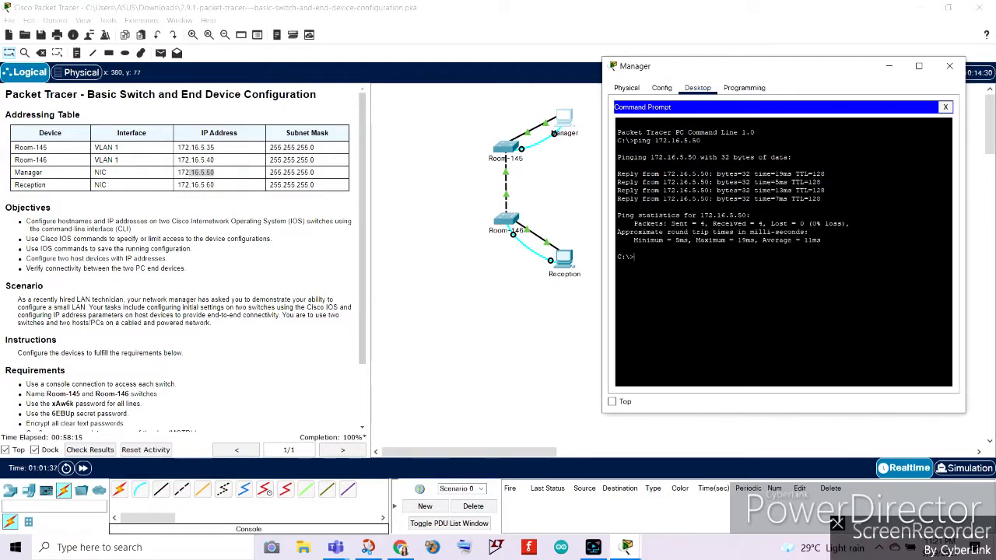
scroll(183, 257, "down", 3)
left_click_drag(849, 224, 621, 224)
left_click(731, 265)
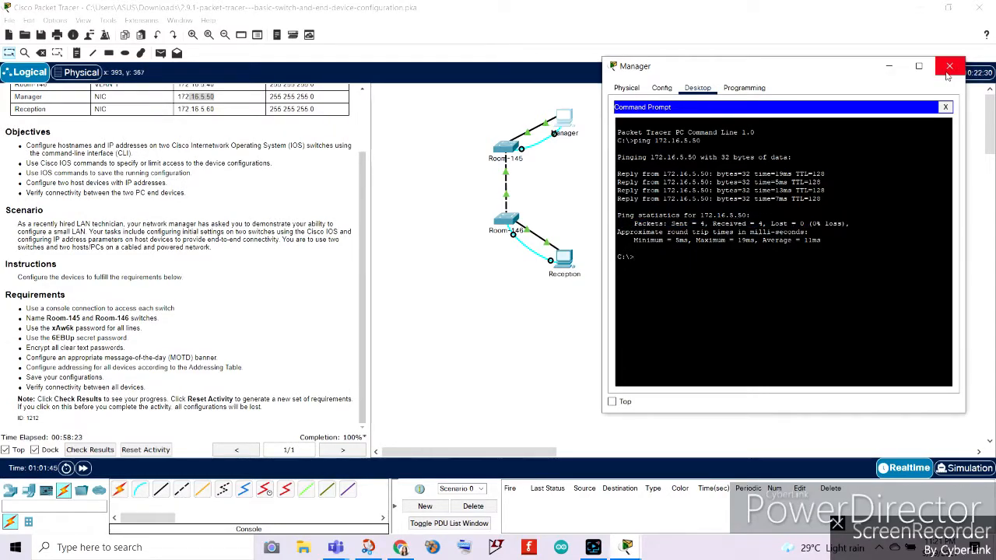
left_click(949, 70)
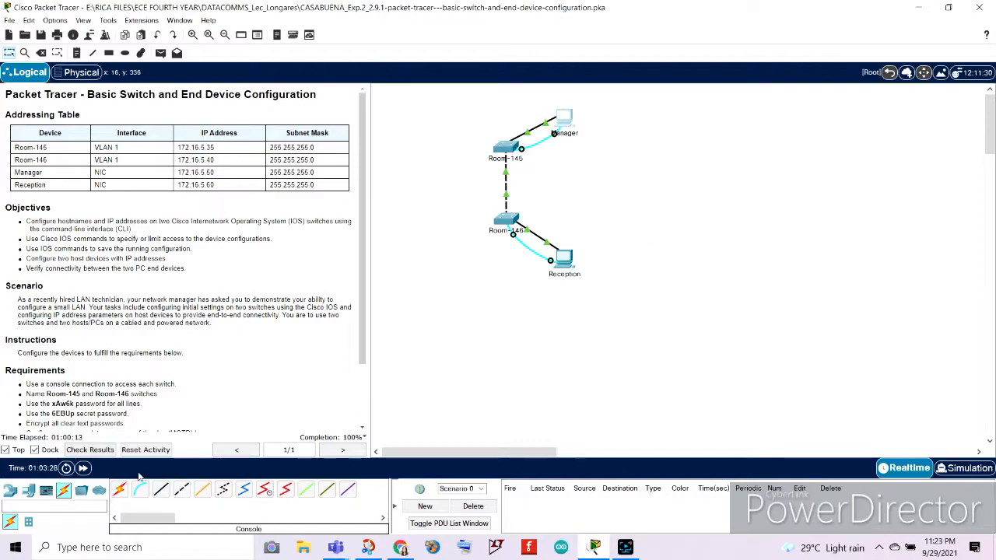
Check the activity results and review the assessment items, then close the results window.
left_click(90, 450)
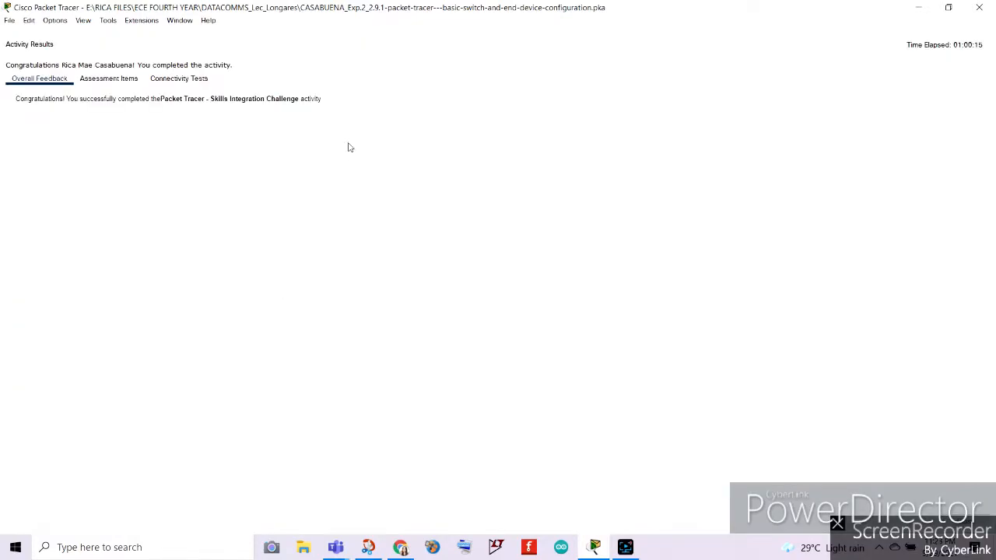
left_click(109, 79)
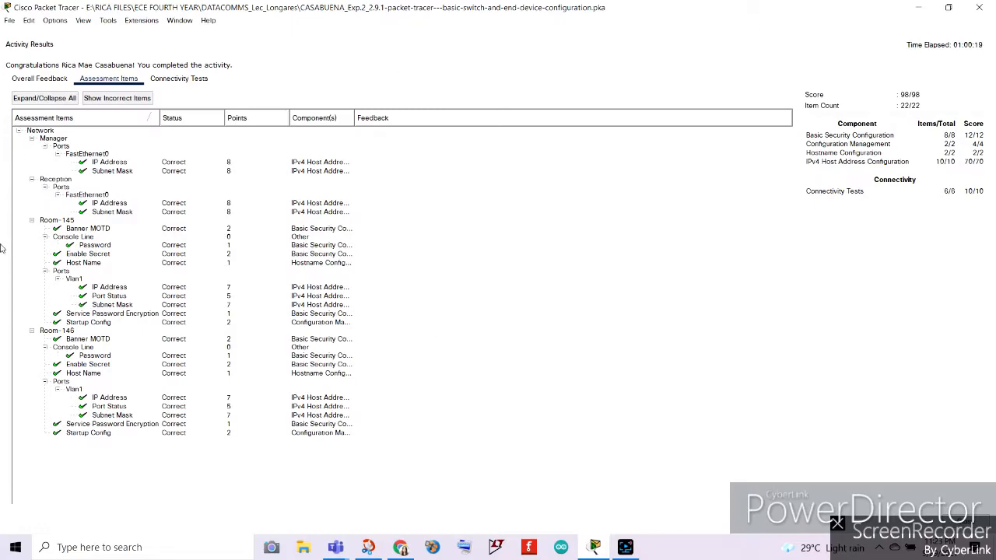
left_click(979, 8)
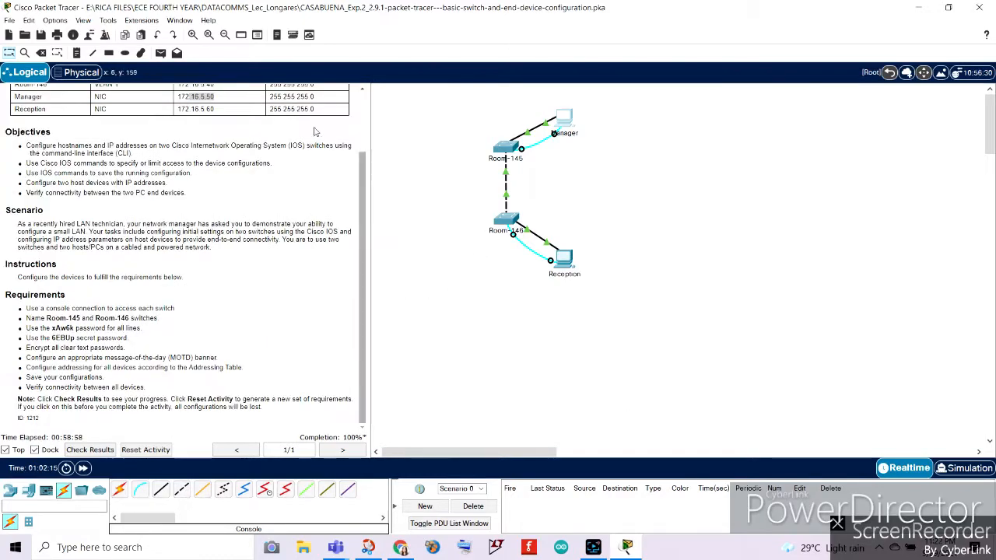
Open the user profile and enter the user's full name as the profile name.
left_click(89, 35)
double_click(478, 202)
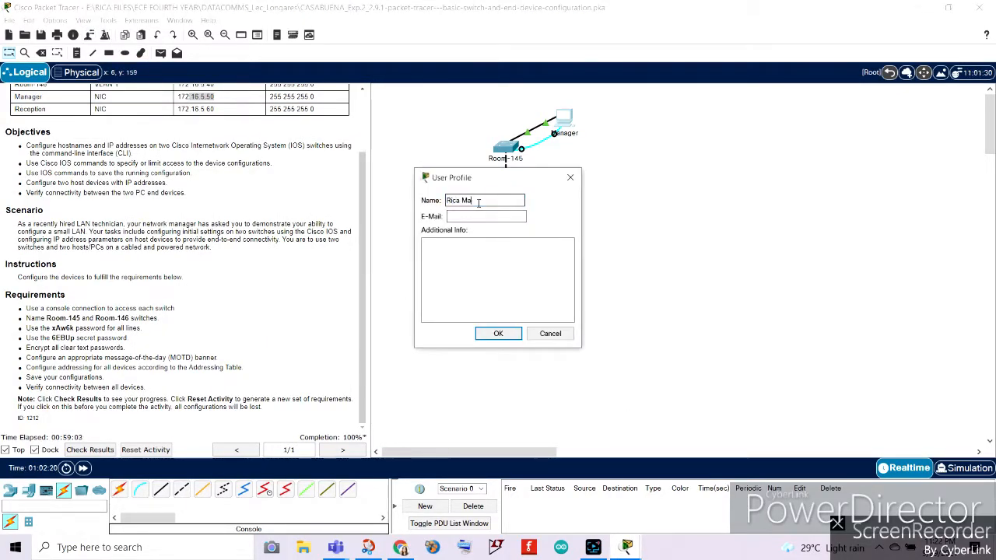
left_click(513, 338)
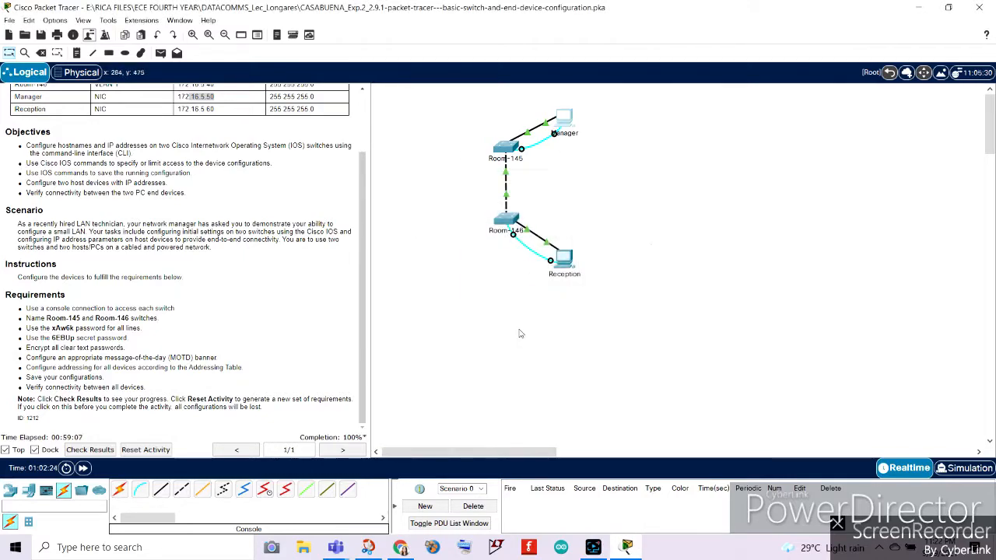